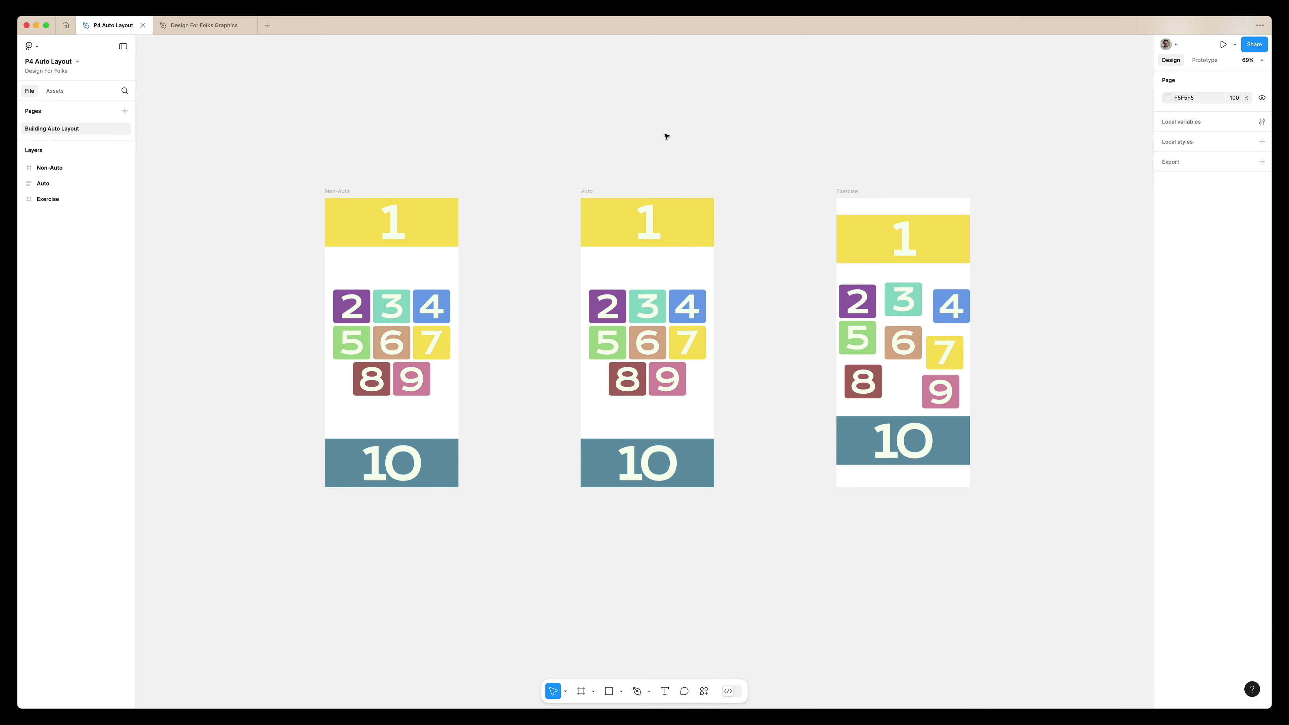
# - Try enlarging the Non-Auto frame from its upper-left corner to about 523 × 893, and undo the resizing
pyautogui.scroll(5, 383, 408)
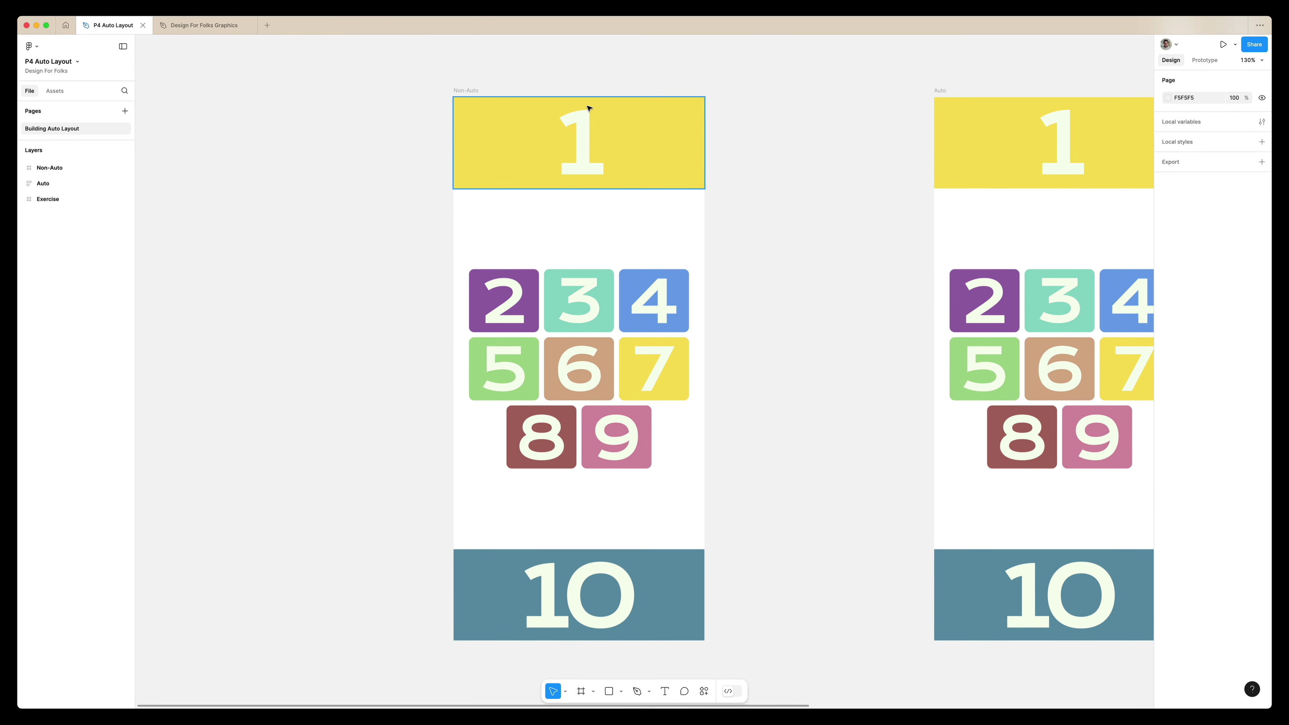
pyautogui.click(457, 127)
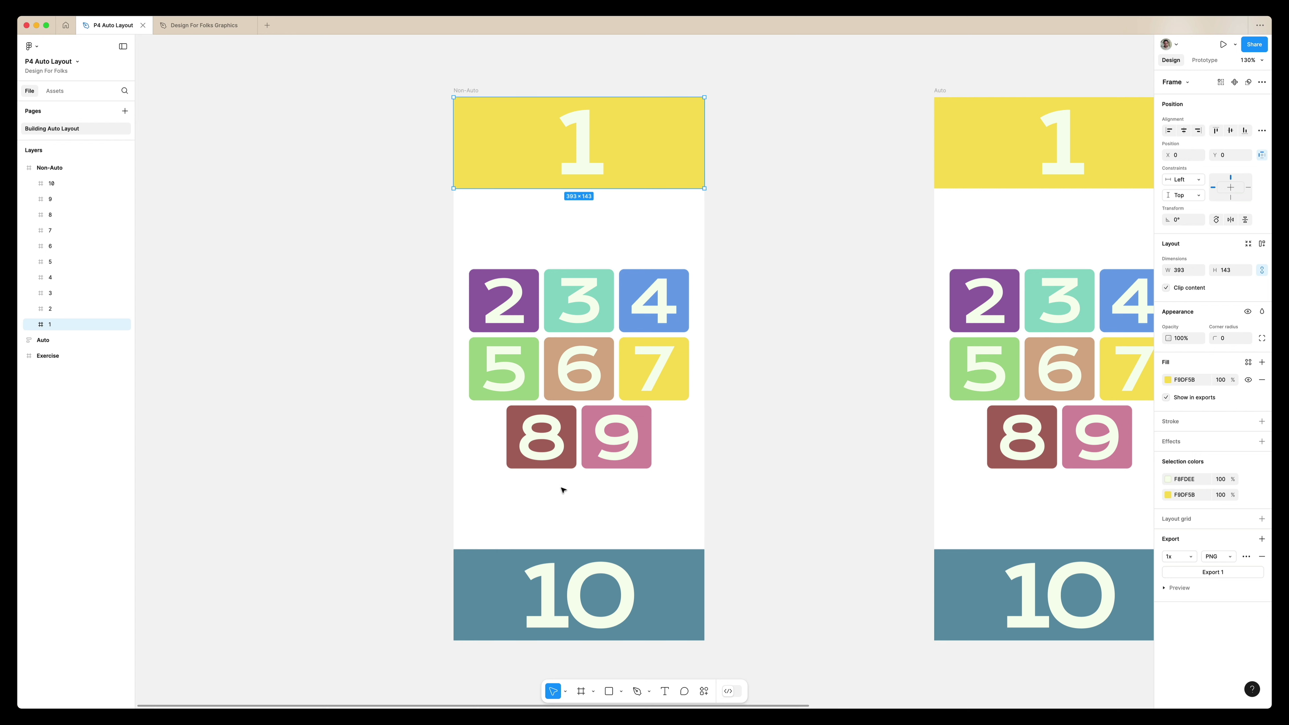
pyautogui.press('Escape')
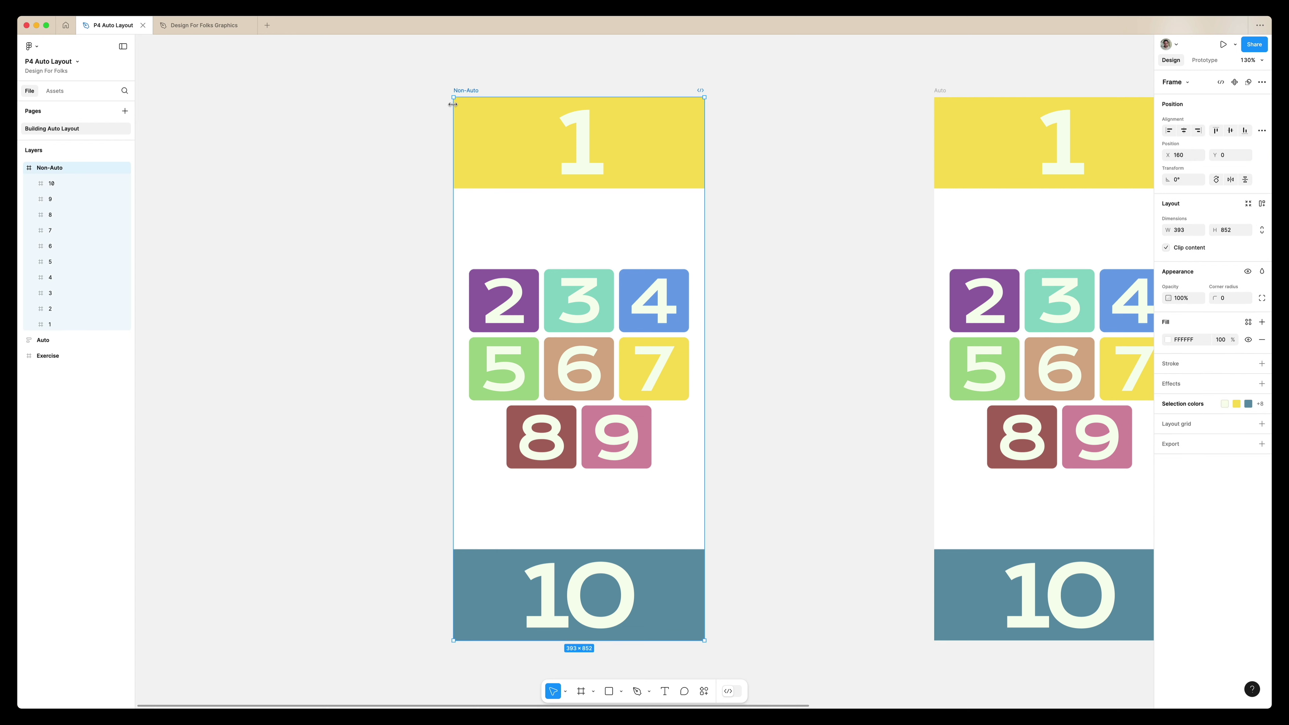
pyautogui.moveTo(453, 97); pyautogui.dragTo(339, 138)
pyautogui.moveTo(326, 184); pyautogui.dragTo(368, 64)
pyautogui.press('super+z')
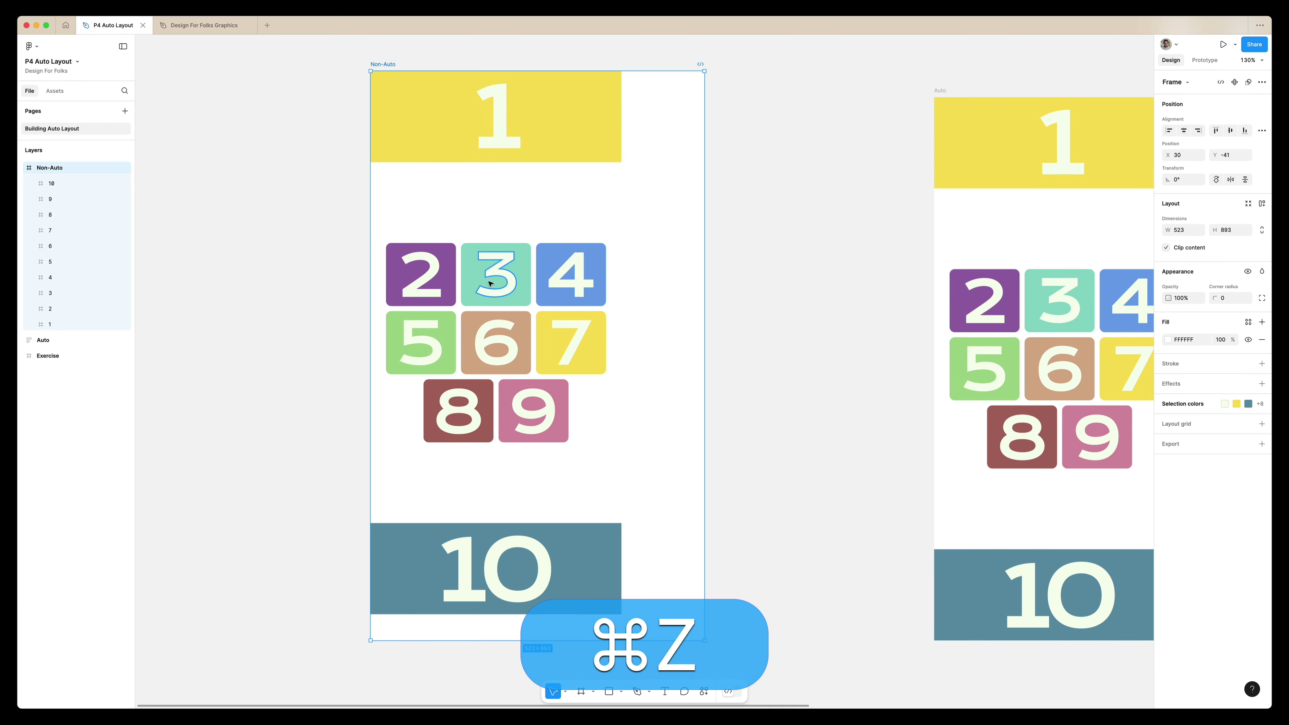
# - Try resizing the Non-Auto frame by its top edge and undo the changes
pyautogui.click(501, 315)
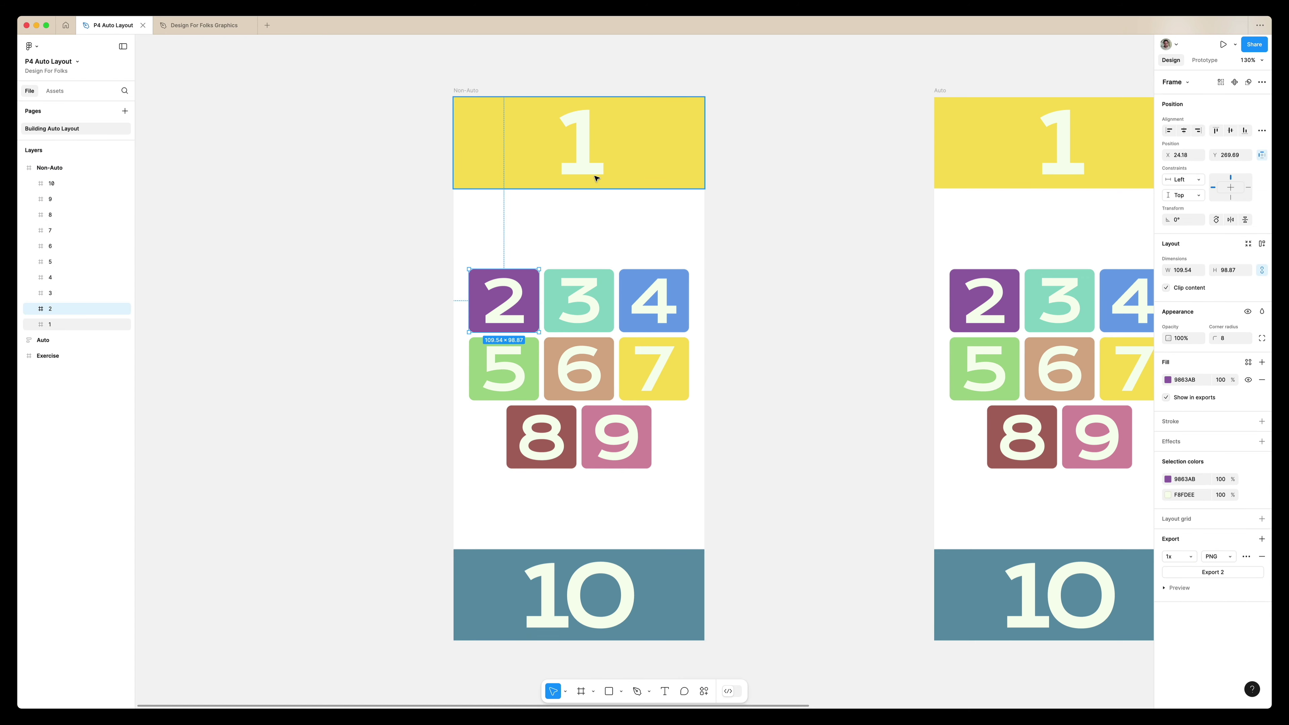
pyautogui.click(467, 91)
pyautogui.scroll(-5, 470, 95)
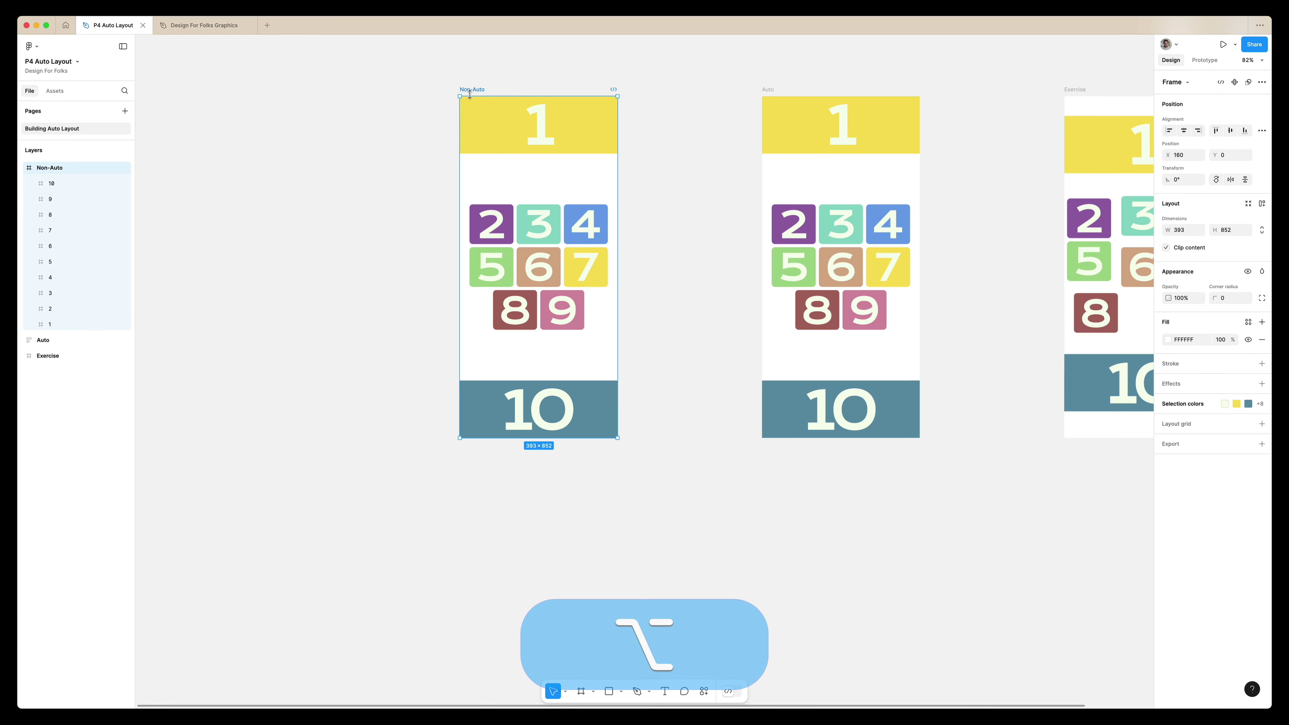
pyautogui.moveTo(480, 44); pyautogui.dragTo(533, 103)
pyautogui.press('alt+super+z')
pyautogui.press('super+z')
# - Try changing the Non-Auto frame's width from its right edge and undo the resizing
pyautogui.scroll(5, 539, 106)
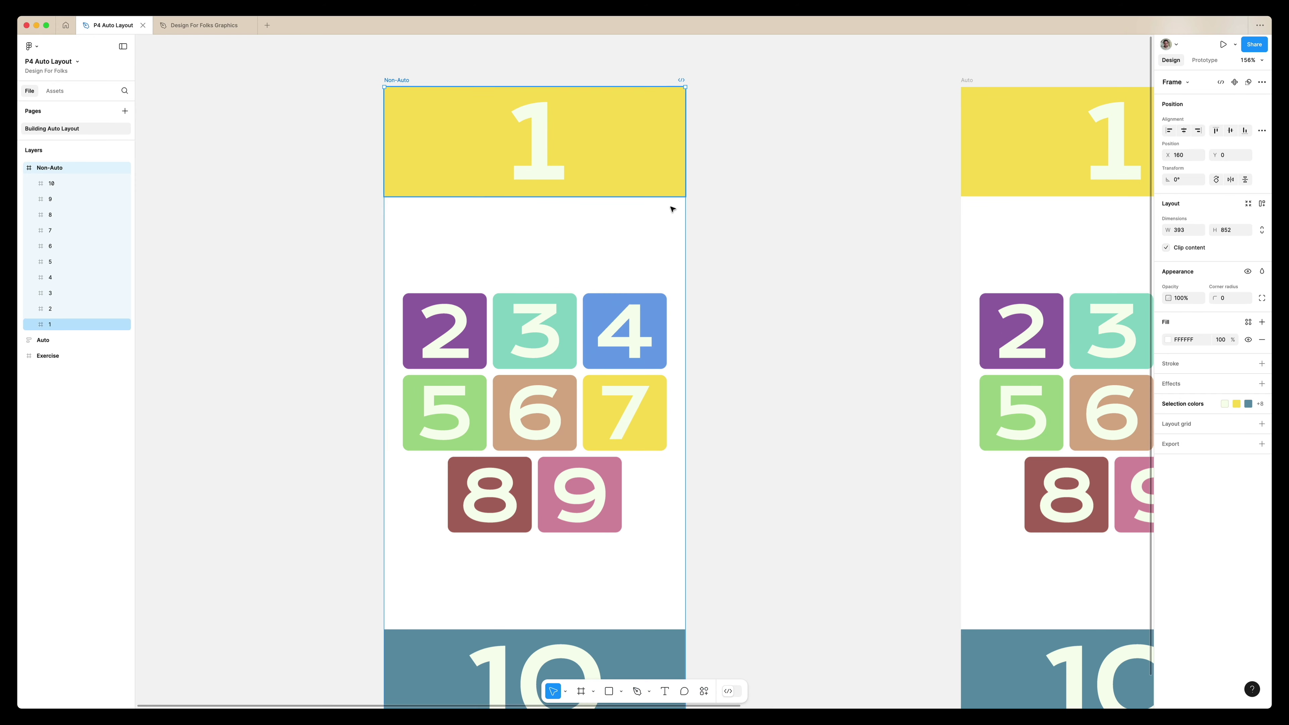
pyautogui.moveTo(823, 197); pyautogui.dragTo(694, 251)
pyautogui.scroll(-5, 694, 251)
pyautogui.press('super+z')
pyautogui.scroll(4, 620, 159)
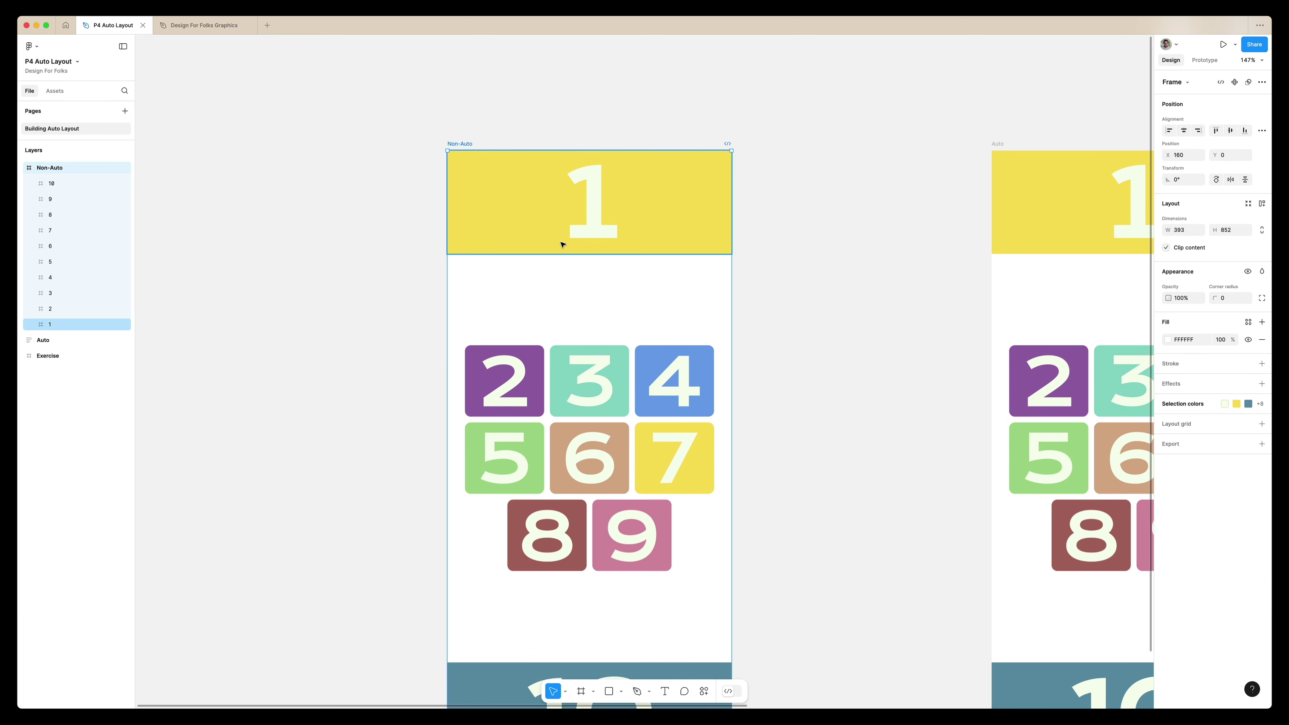
pyautogui.scroll(-2, 562, 245)
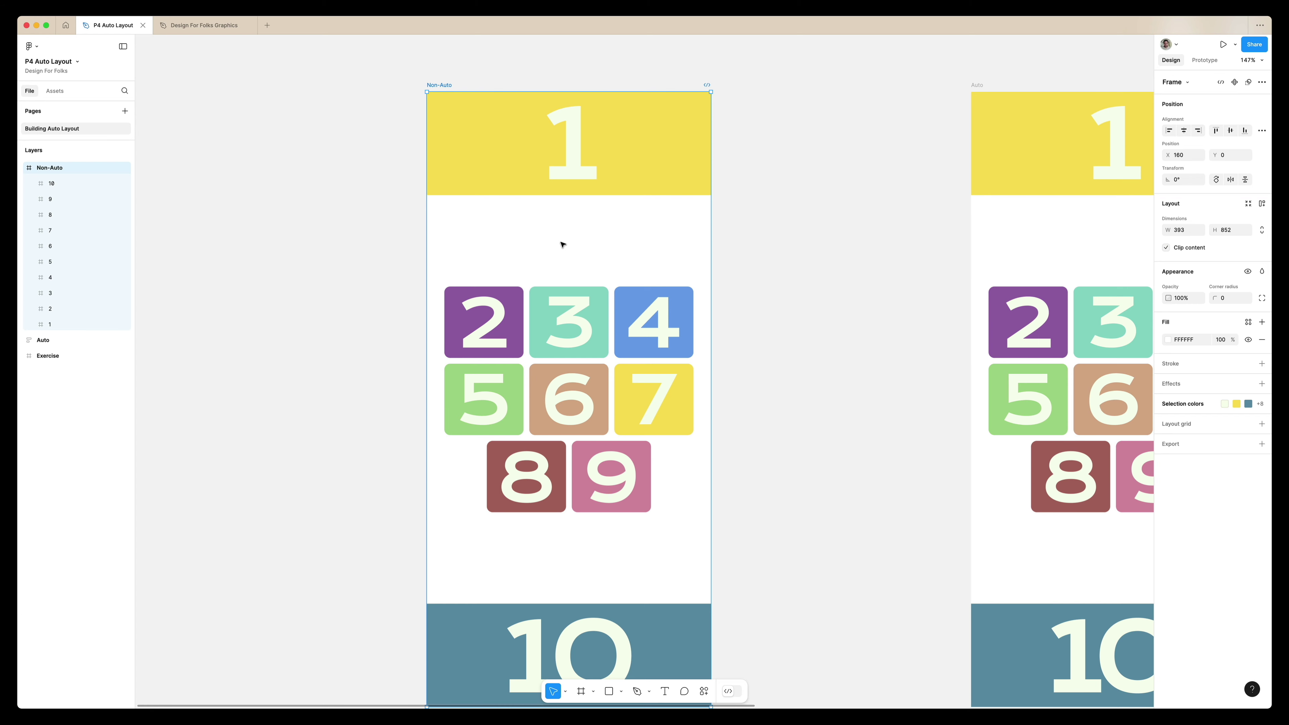
pyautogui.scroll(-3, 563, 245)
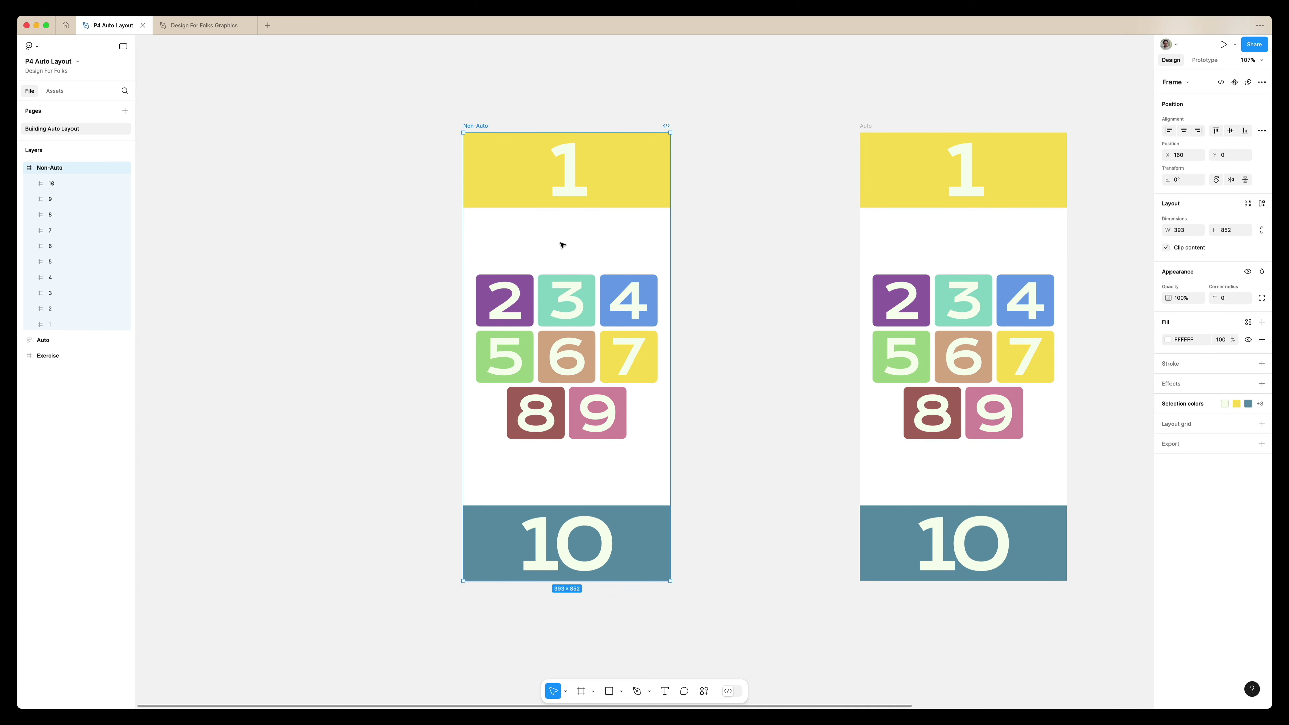
# - Try widening the Auto frame to about 517 × 852 and restore its width to 393
pyautogui.hscroll(10, 562, 244)
pyautogui.click(512, 122)
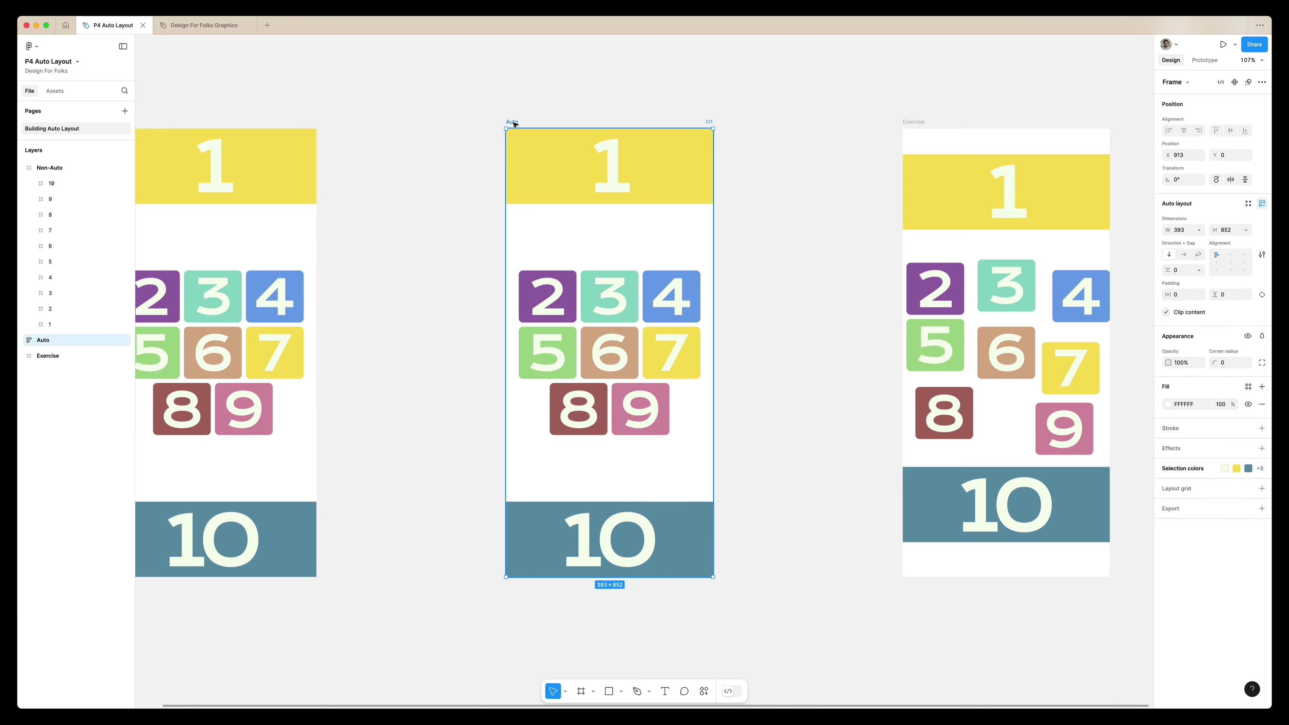
pyautogui.hotkey('shift', '2')
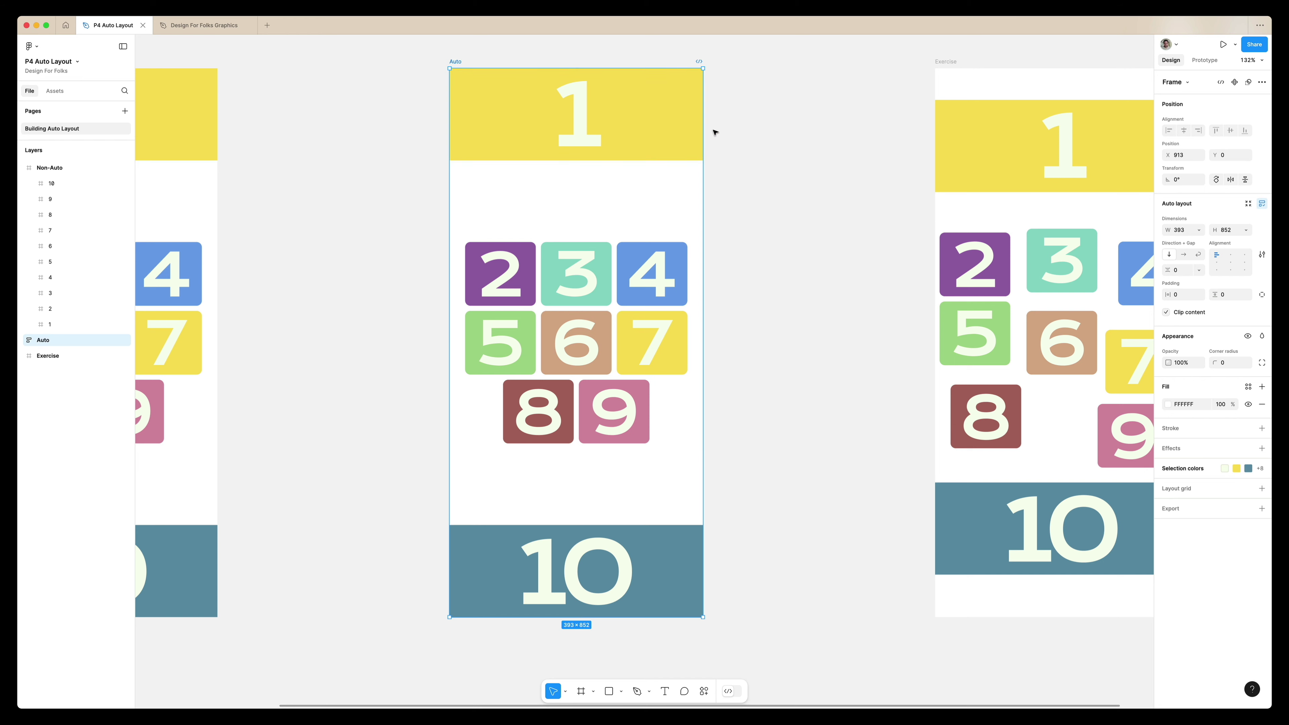
pyautogui.press('alt')
pyautogui.moveTo(704, 140); pyautogui.dragTo(742, 160)
pyautogui.scroll(-5, 742, 160)
pyautogui.moveTo(739, 58); pyautogui.dragTo(764, 203)
pyautogui.press('alt+super+z')
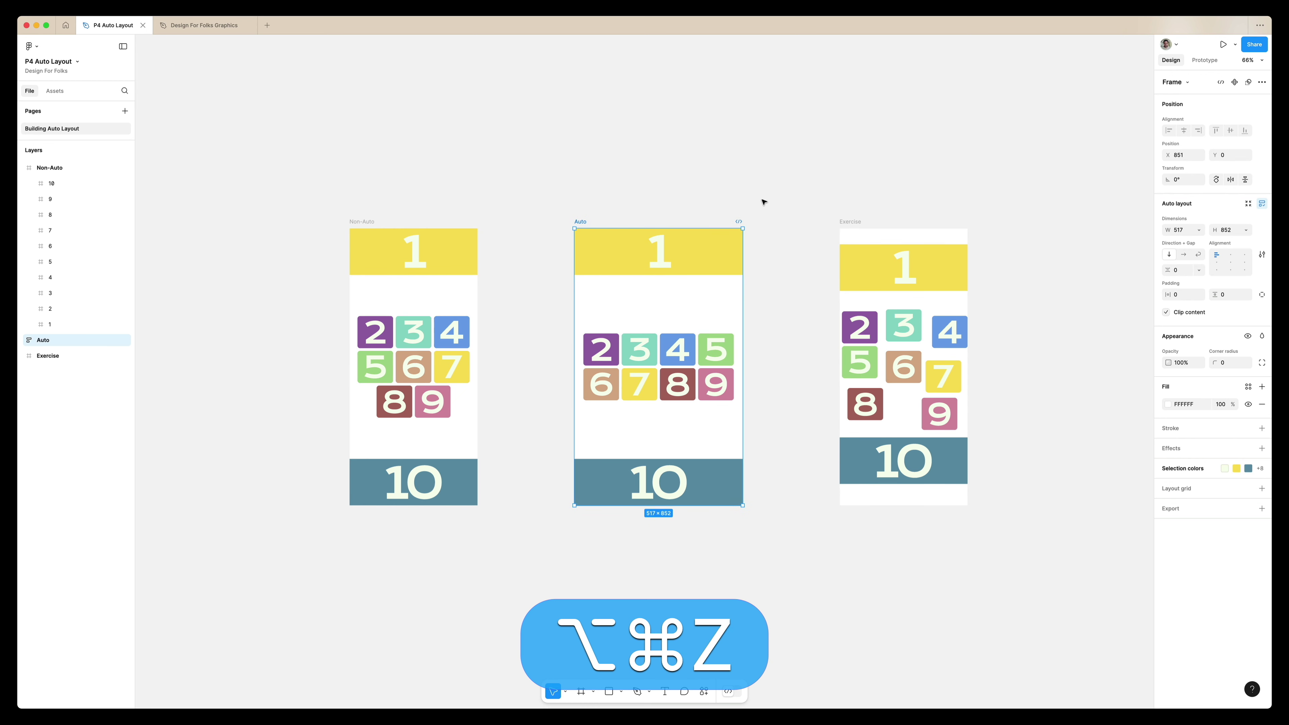
pyautogui.click(1174, 84)
pyautogui.click(1186, 138)
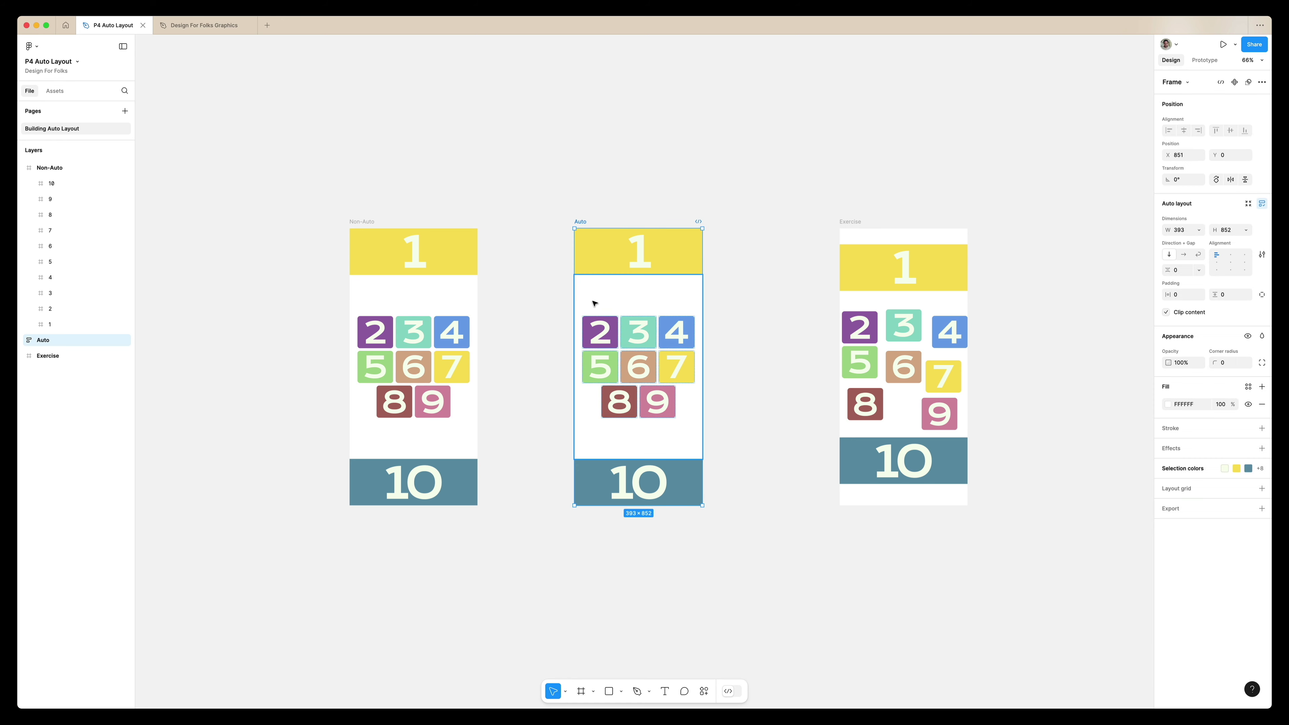
# - Apply auto layout to the entire Exercise frame
pyautogui.scroll(5, 595, 304)
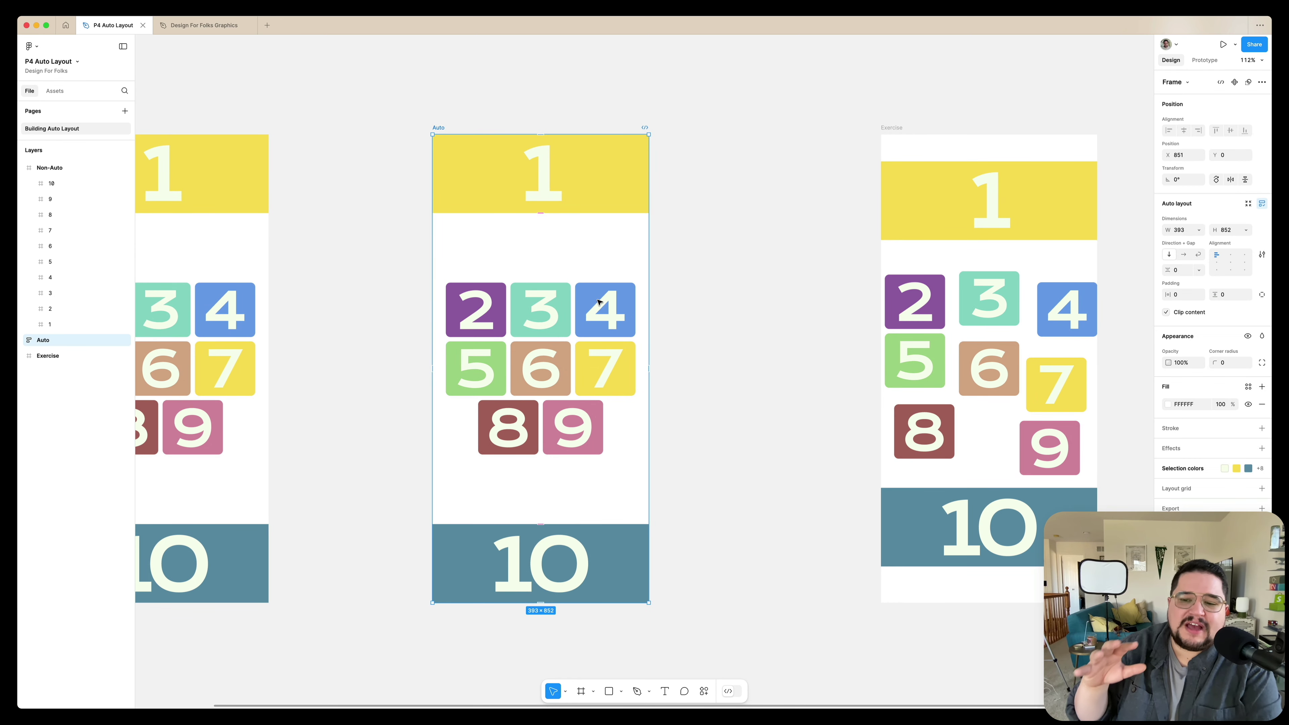
pyautogui.hscroll(8, 600, 303)
pyautogui.scroll(-2, 599, 303)
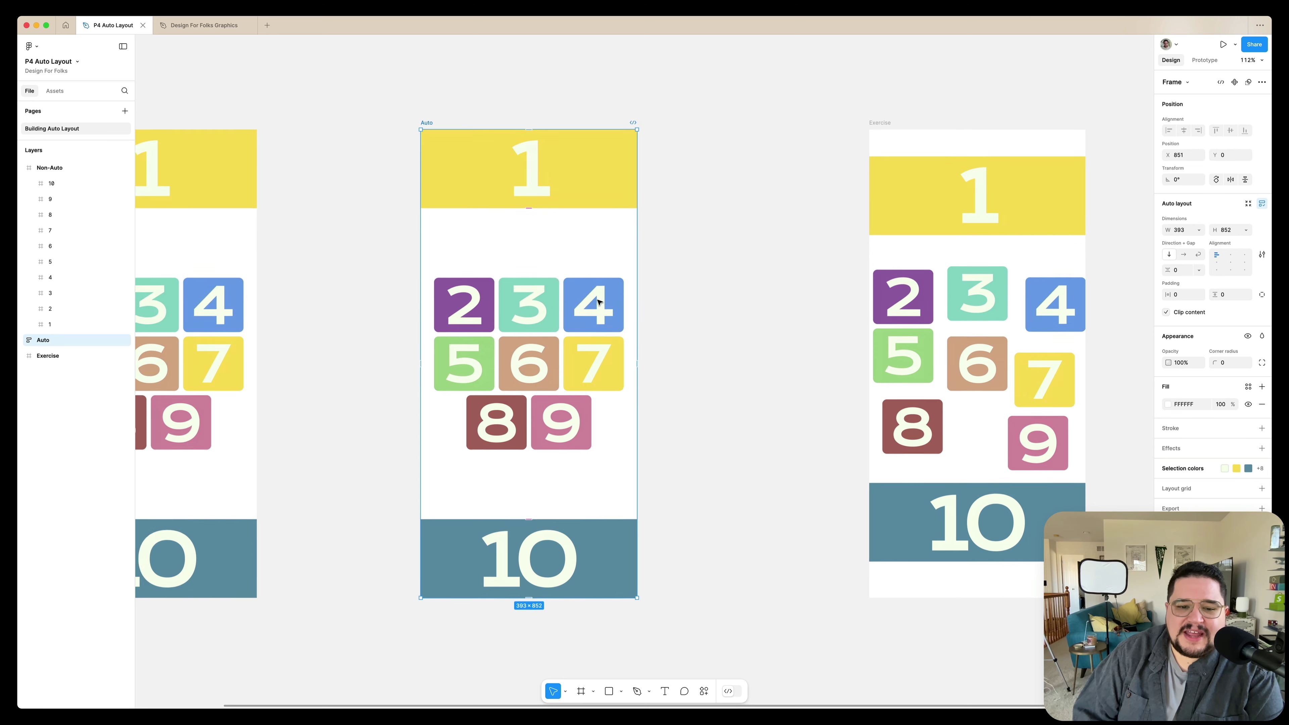
pyautogui.hscroll(6, 599, 303)
pyautogui.scroll(2, 599, 303)
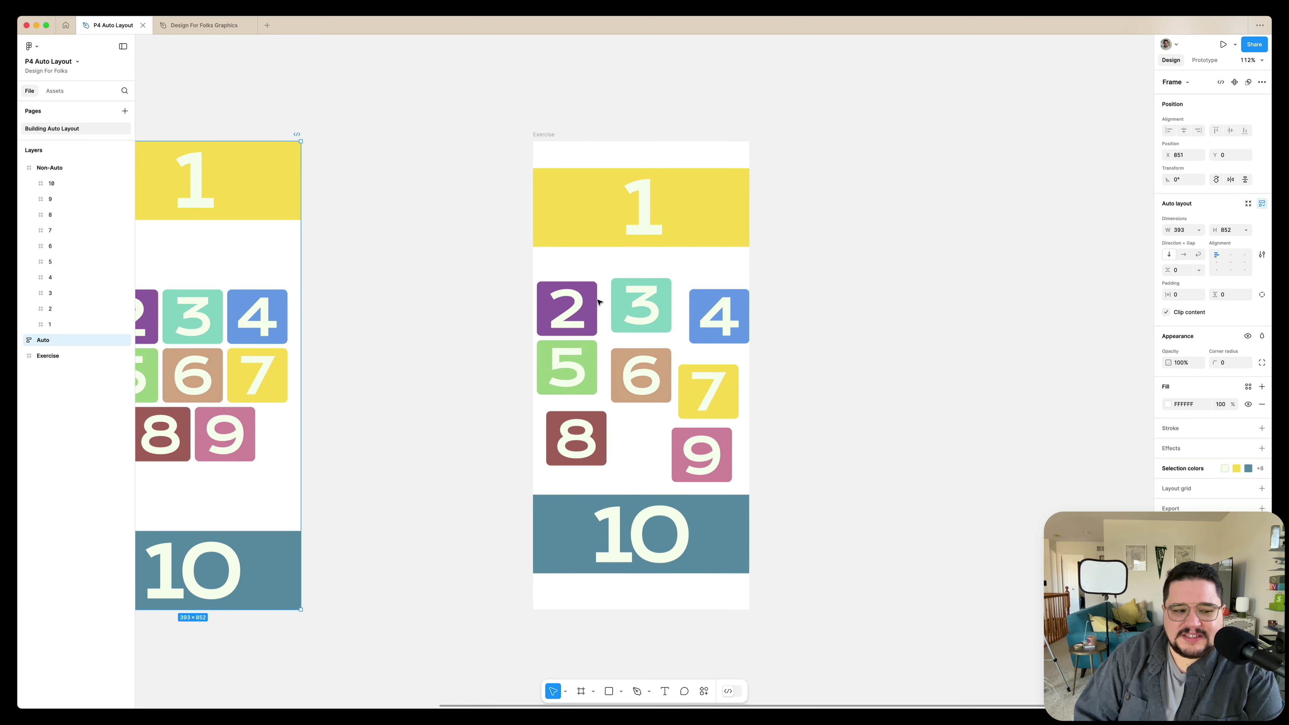
pyautogui.click(707, 241)
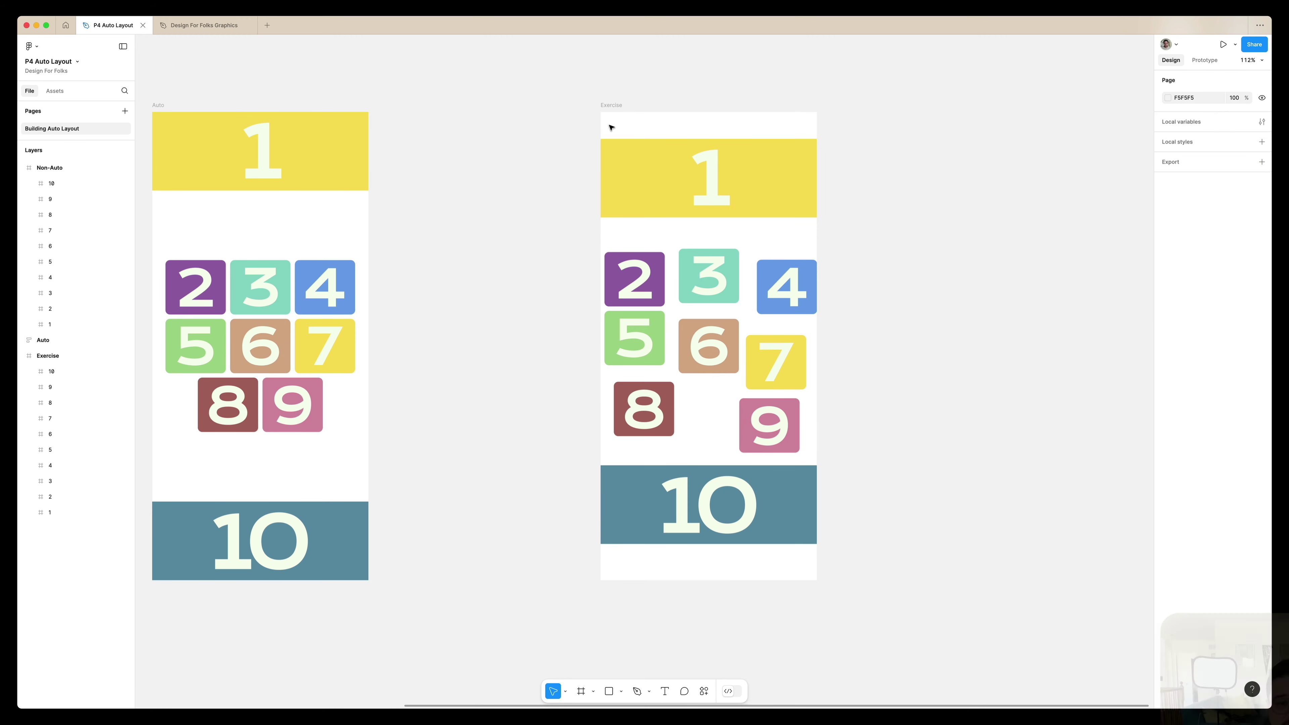
pyautogui.click(613, 118)
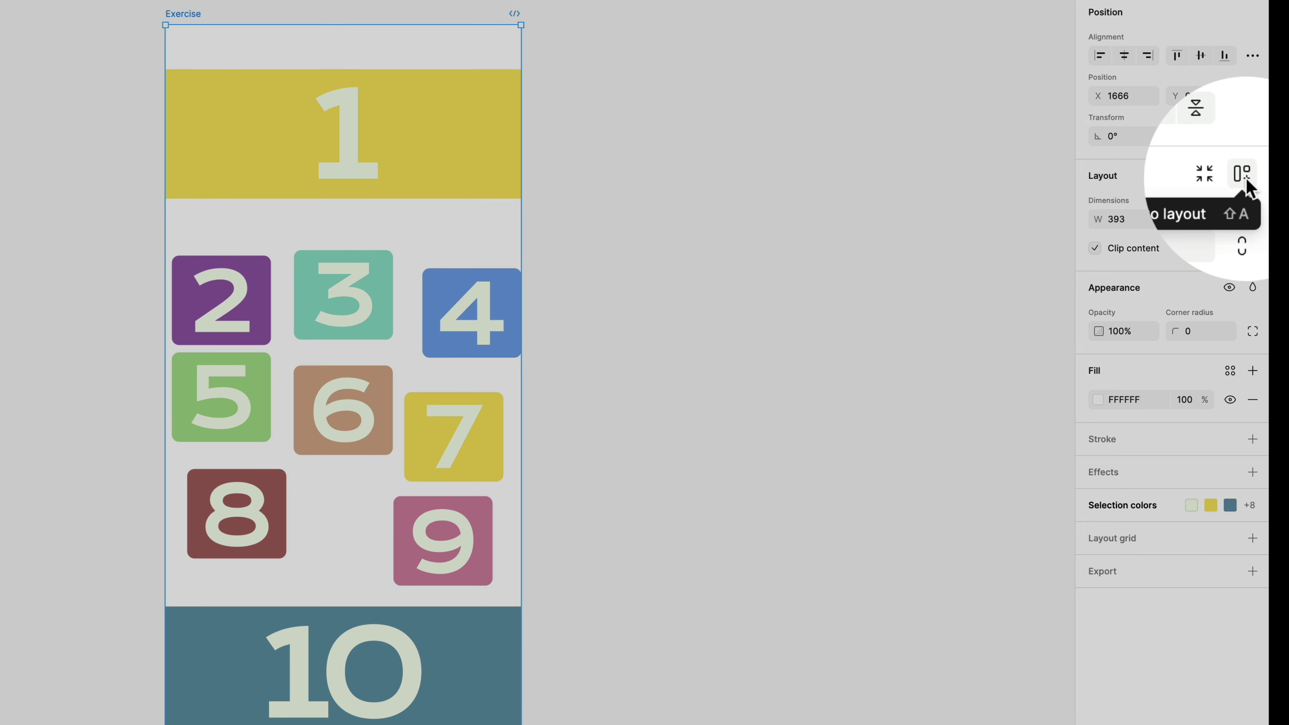
pyautogui.click(1253, 176)
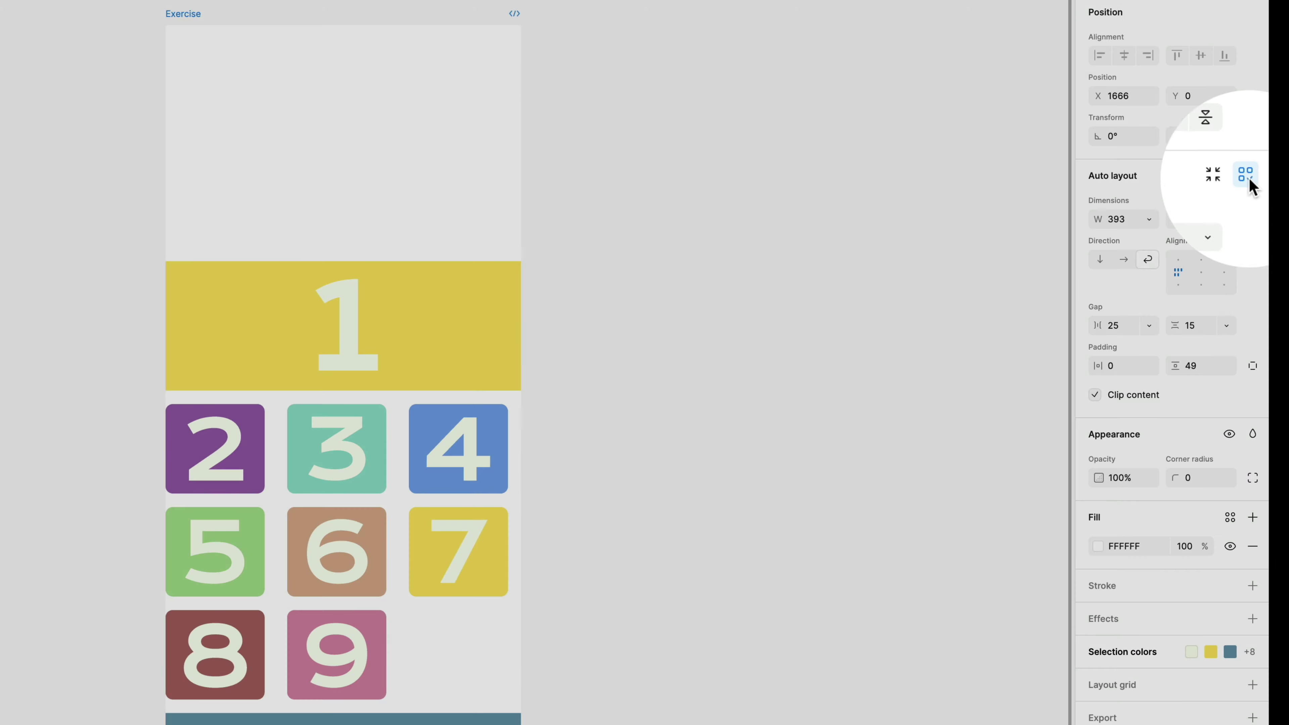
# - Try resizing the Exercise frame from its lower-right corner, and undo both the resizing and its auto layout
pyautogui.scroll(-5, 614, 250)
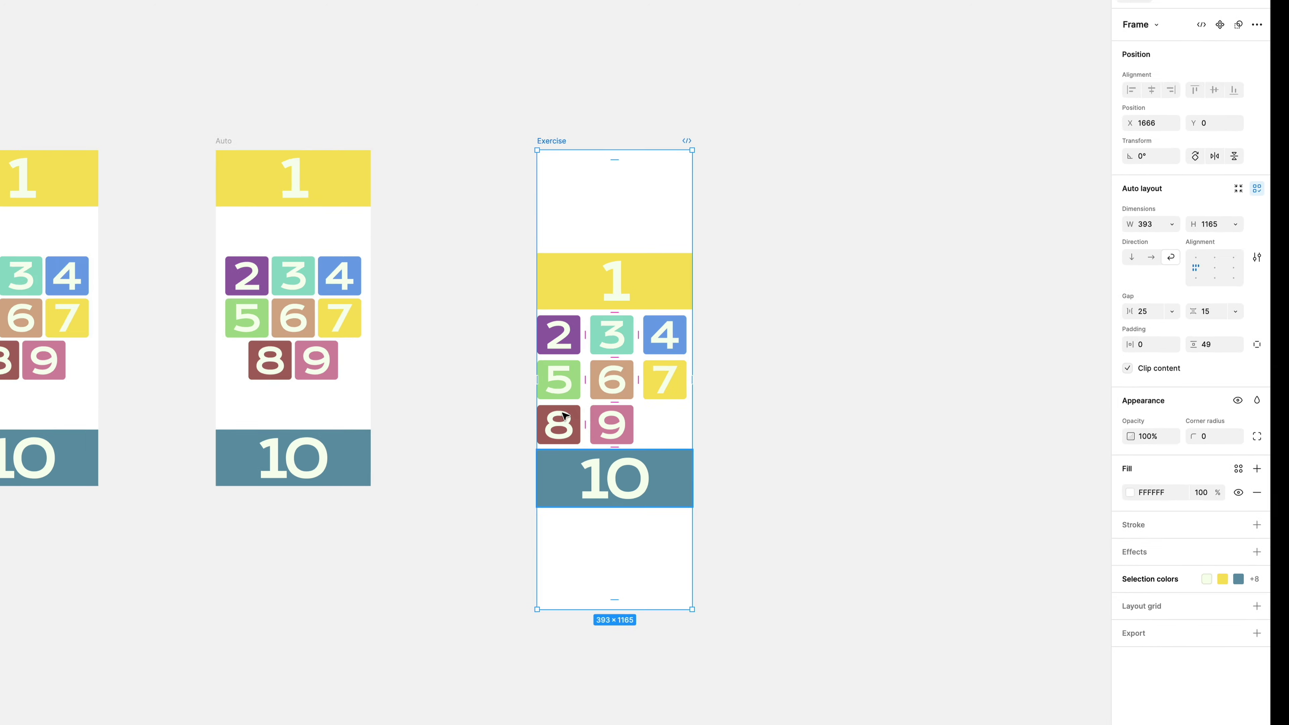
pyautogui.scroll(5, 774, 276)
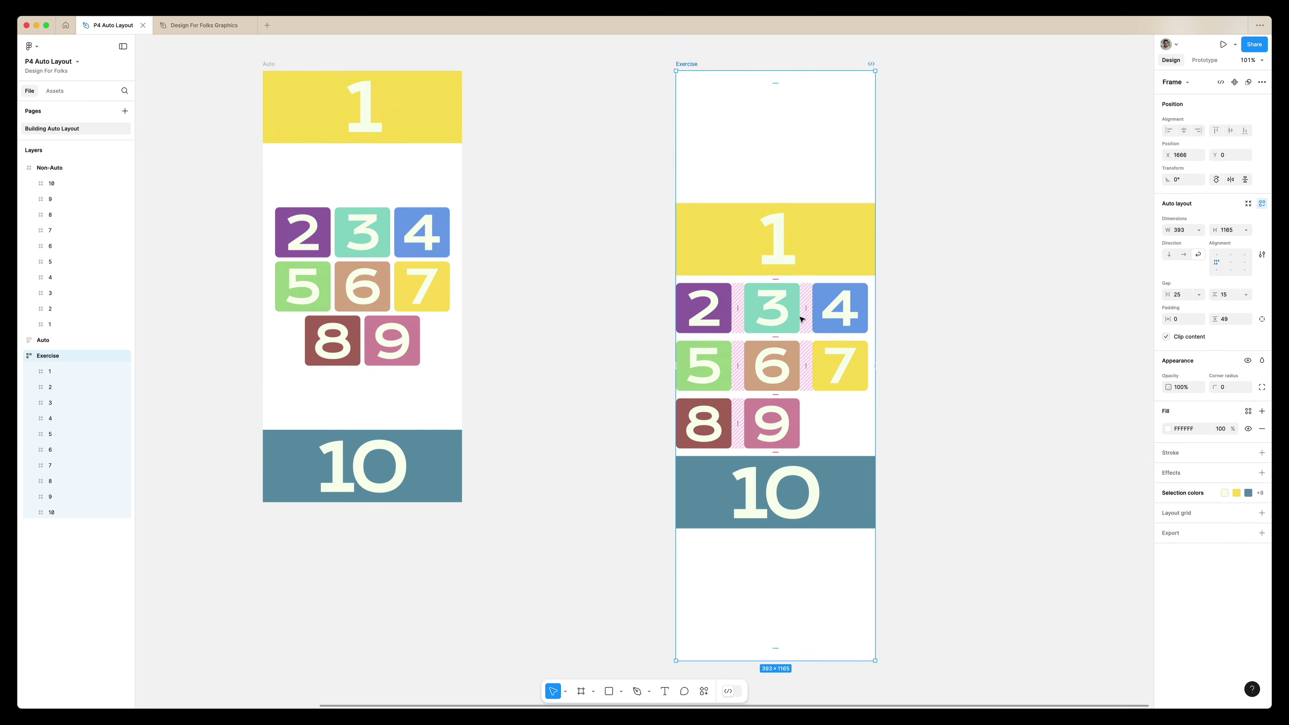
pyautogui.scroll(-3, 743, 168)
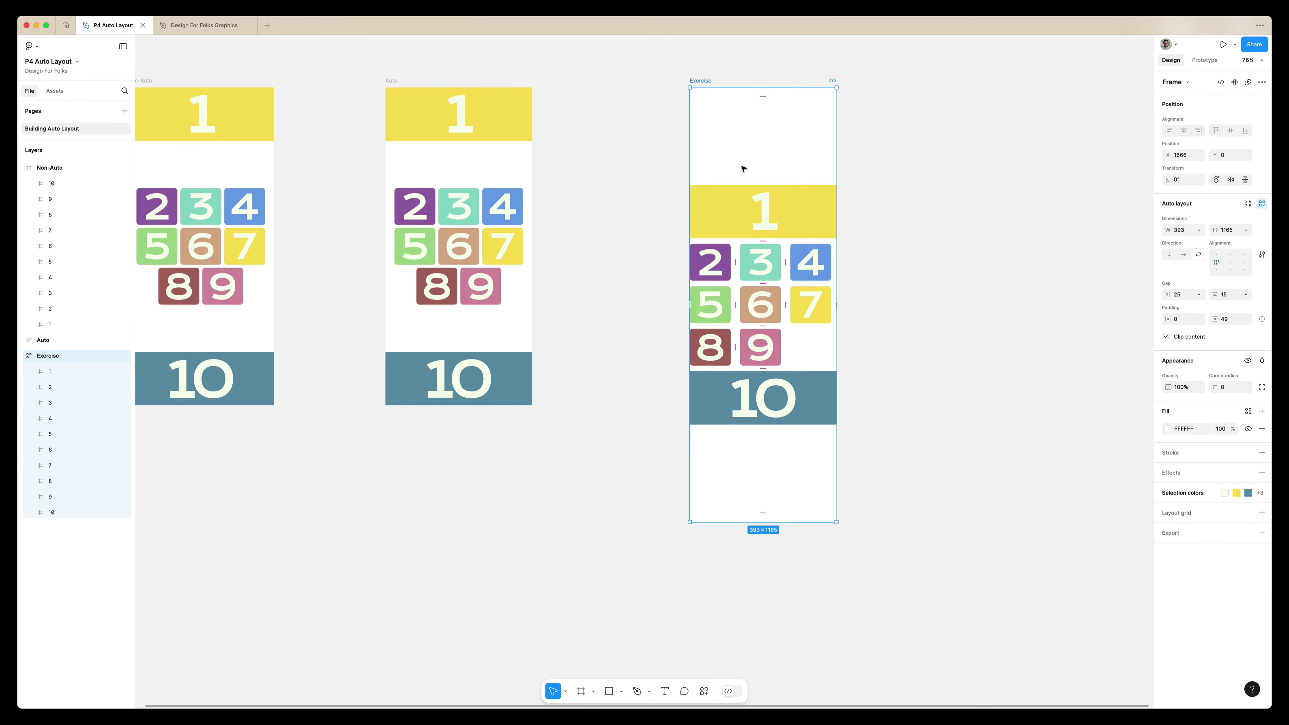
pyautogui.moveTo(836, 522); pyautogui.dragTo(906, 382)
pyautogui.press('super+z')
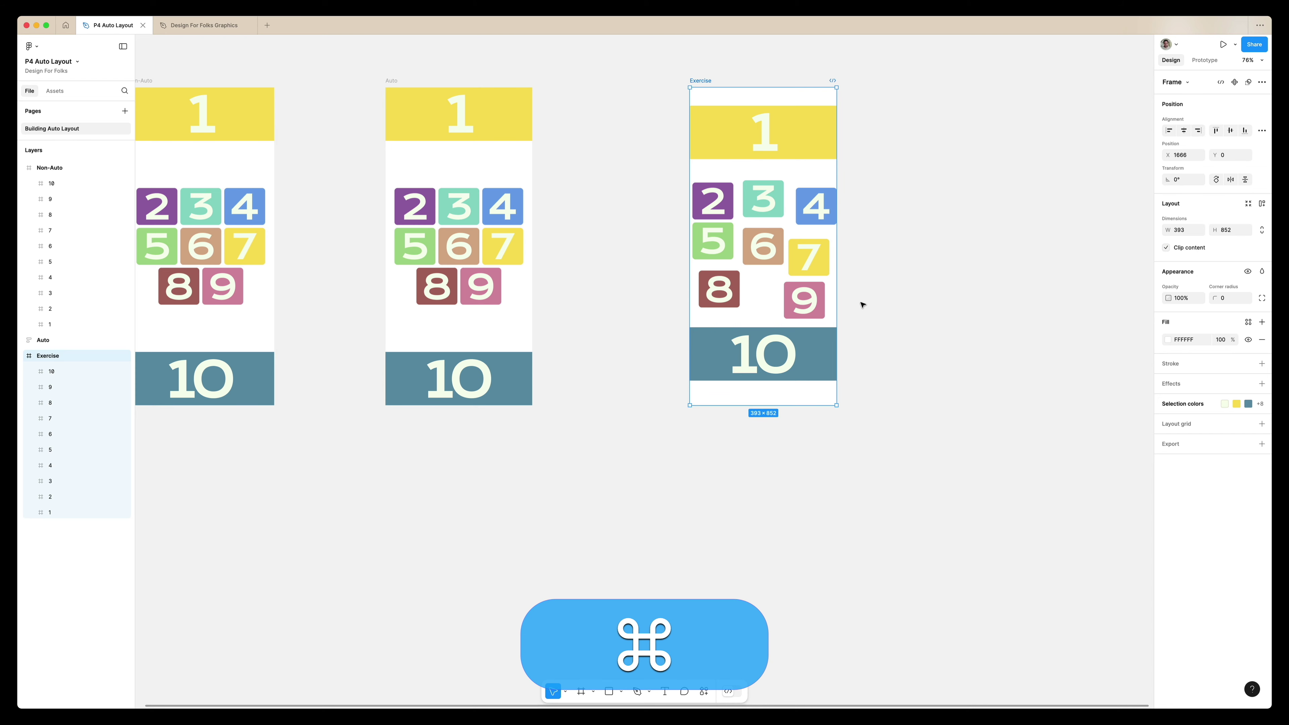
# - Move tile 9 below tile 6 in the Exercise frame and wrap tiles 2 to 9 in a shared auto layout
pyautogui.scroll(5, 778, 226)
pyautogui.scroll(-3, 778, 226)
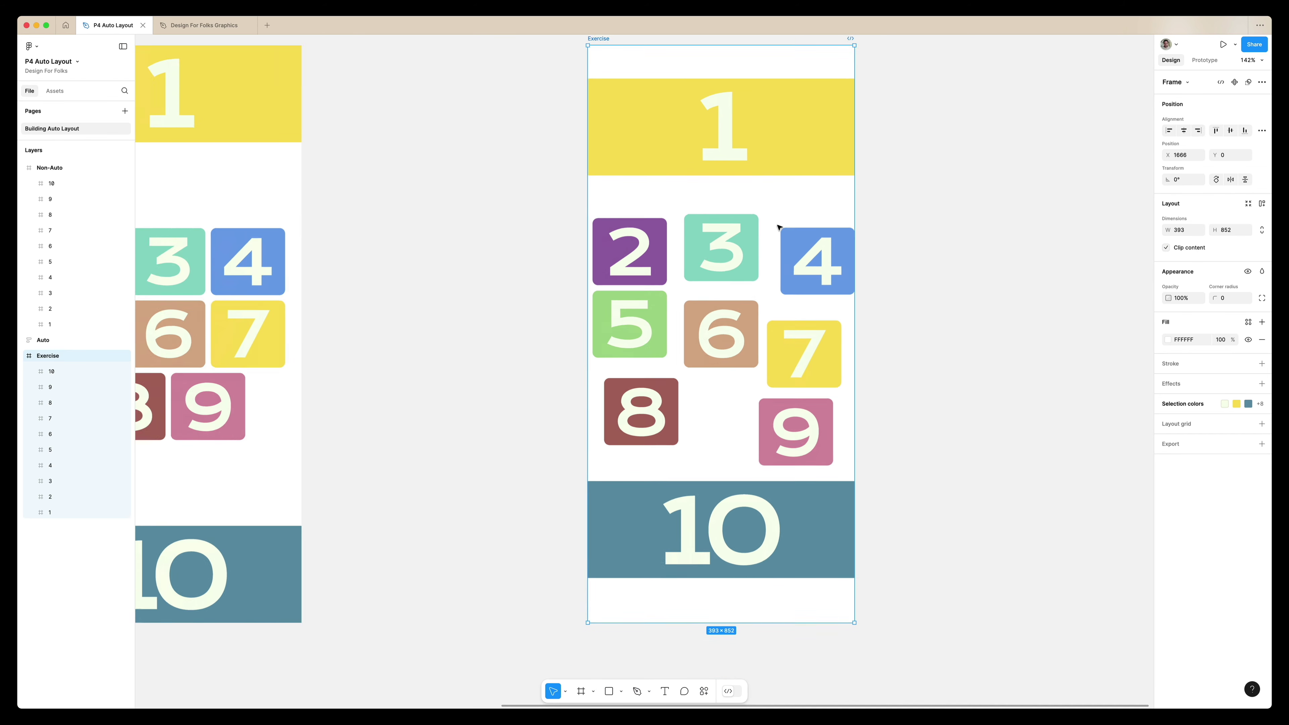
pyautogui.click(941, 313)
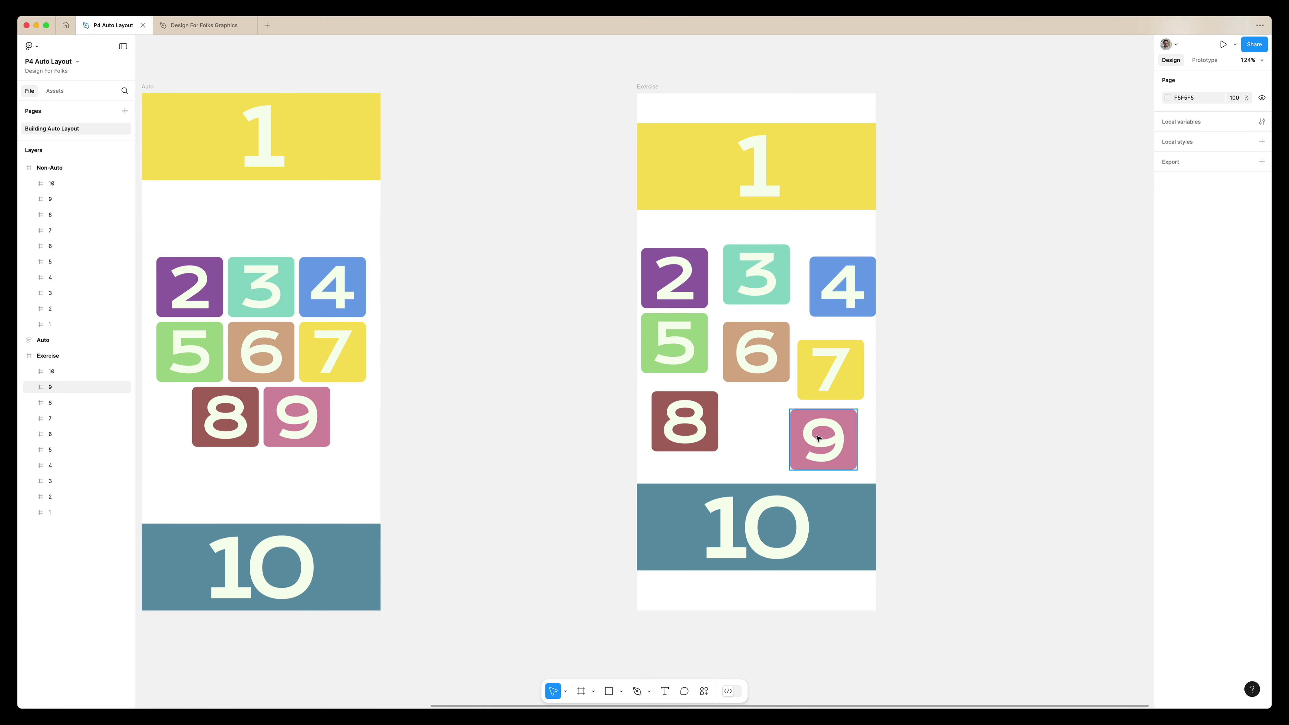
pyautogui.moveTo(820, 438); pyautogui.dragTo(756, 431)
pyautogui.moveTo(610, 224); pyautogui.dragTo(908, 452)
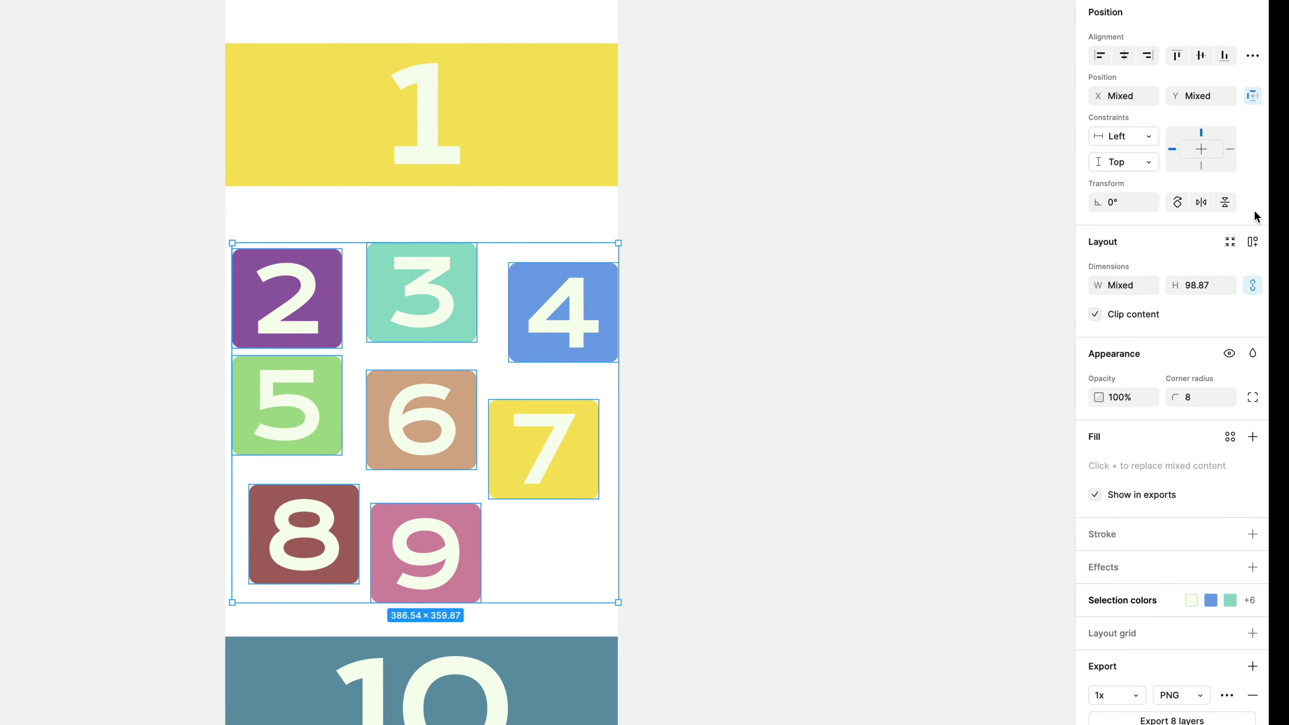
pyautogui.click(1253, 242)
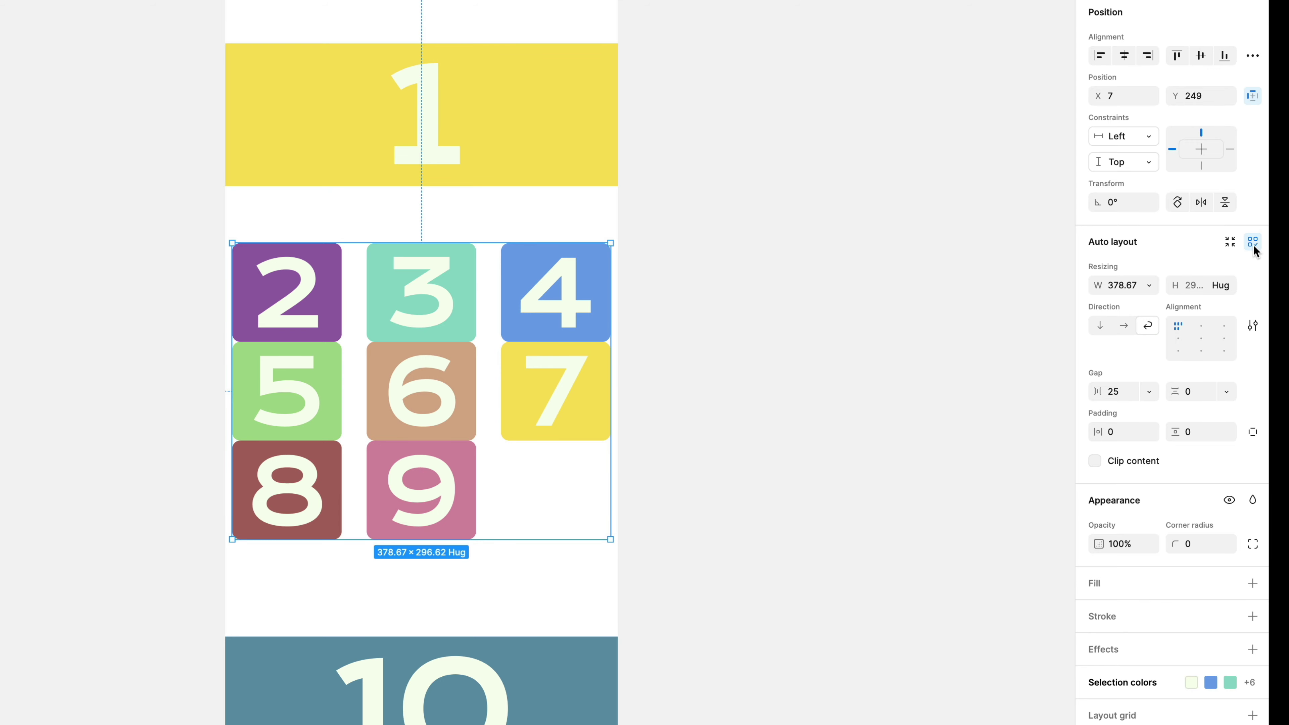
# - Enlarge the auto-layout frame around tiles 2 to 9 to about 393 × 398, spanning the Exercise frame's full width
pyautogui.hscroll(-5, 743, 323)
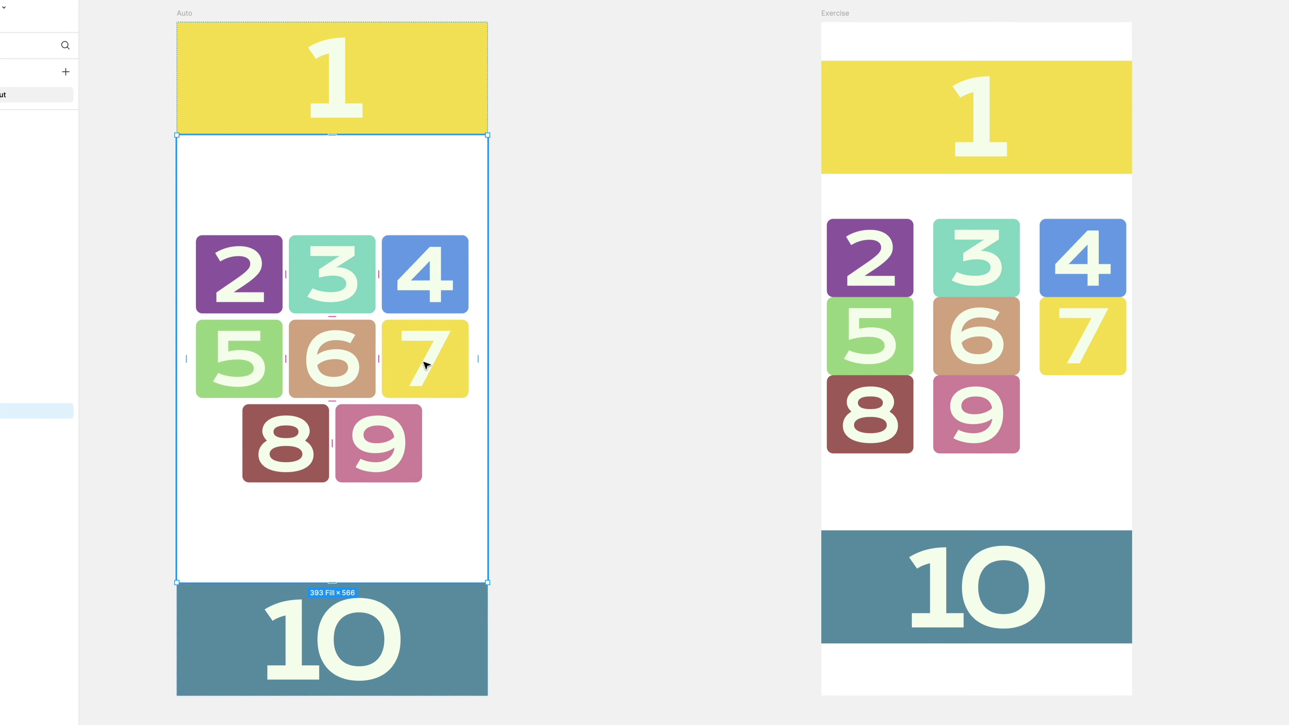
pyautogui.click(840, 236)
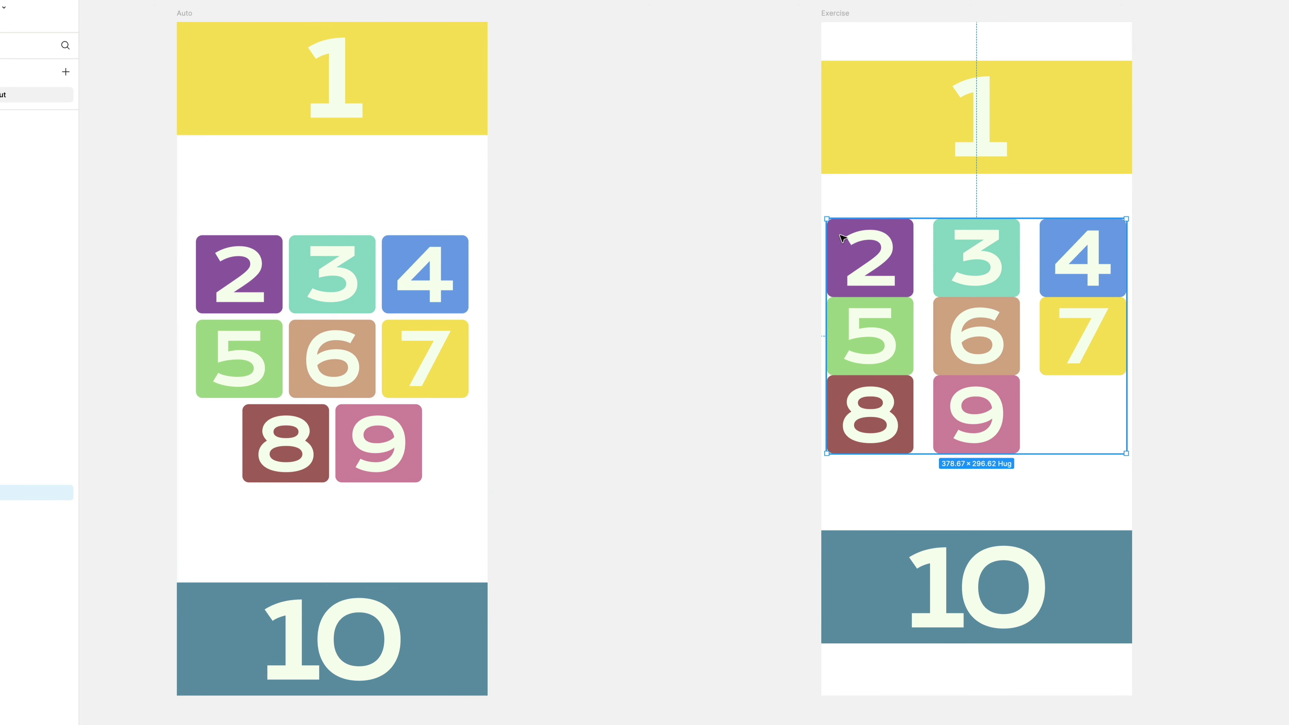
pyautogui.moveTo(829, 217); pyautogui.dragTo(822, 190)
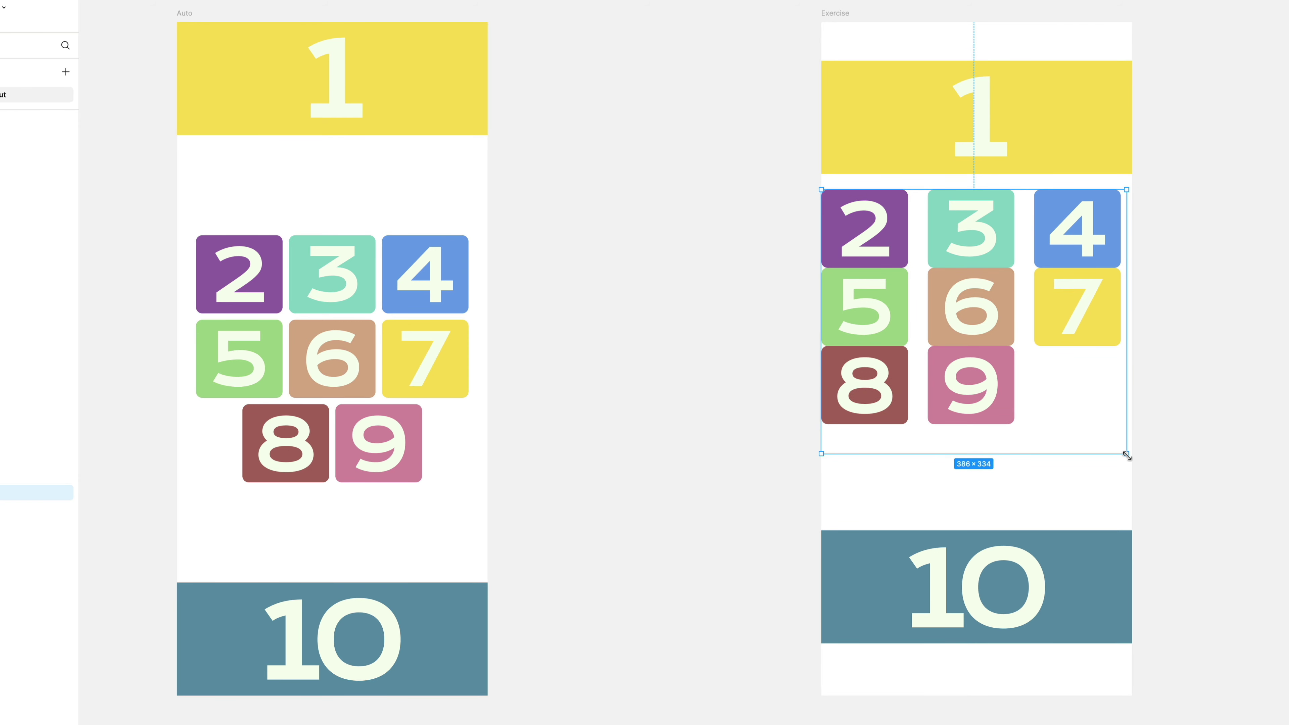
pyautogui.moveTo(1128, 466); pyautogui.dragTo(1133, 504)
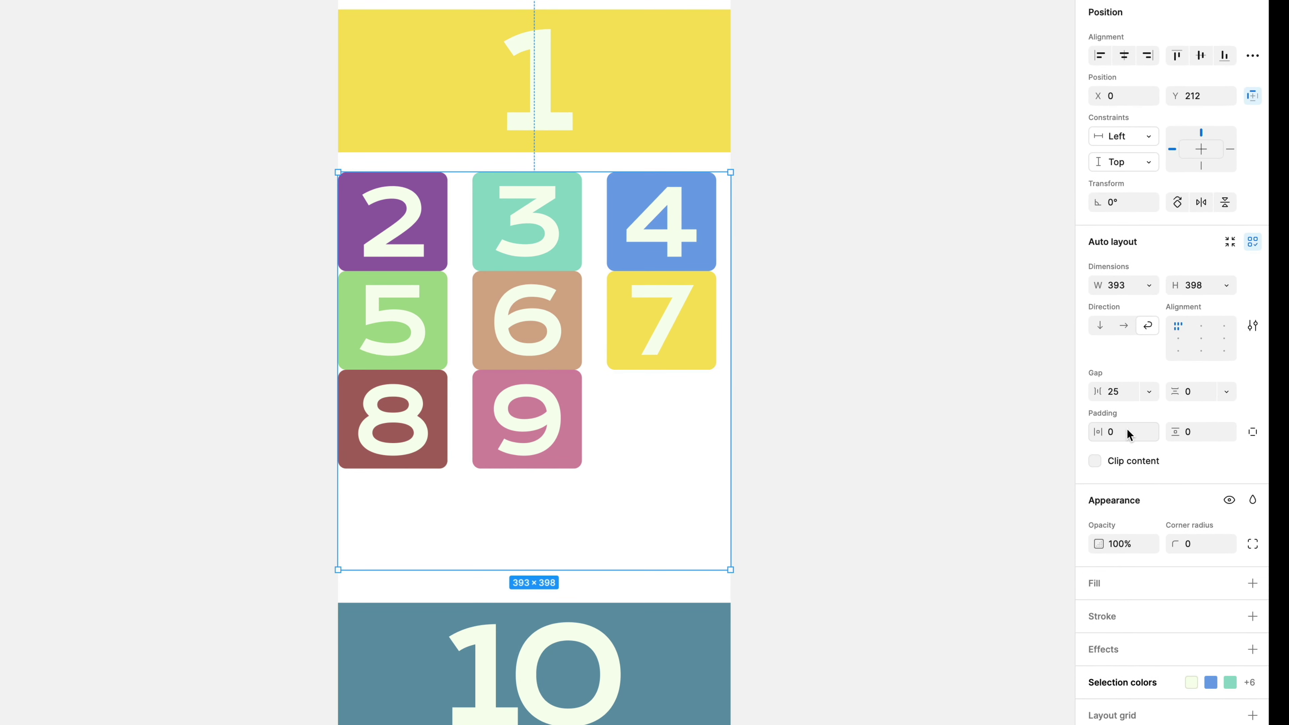
# - Set the tile frame's horizontal and vertical padding to 20
pyautogui.click(1121, 429)
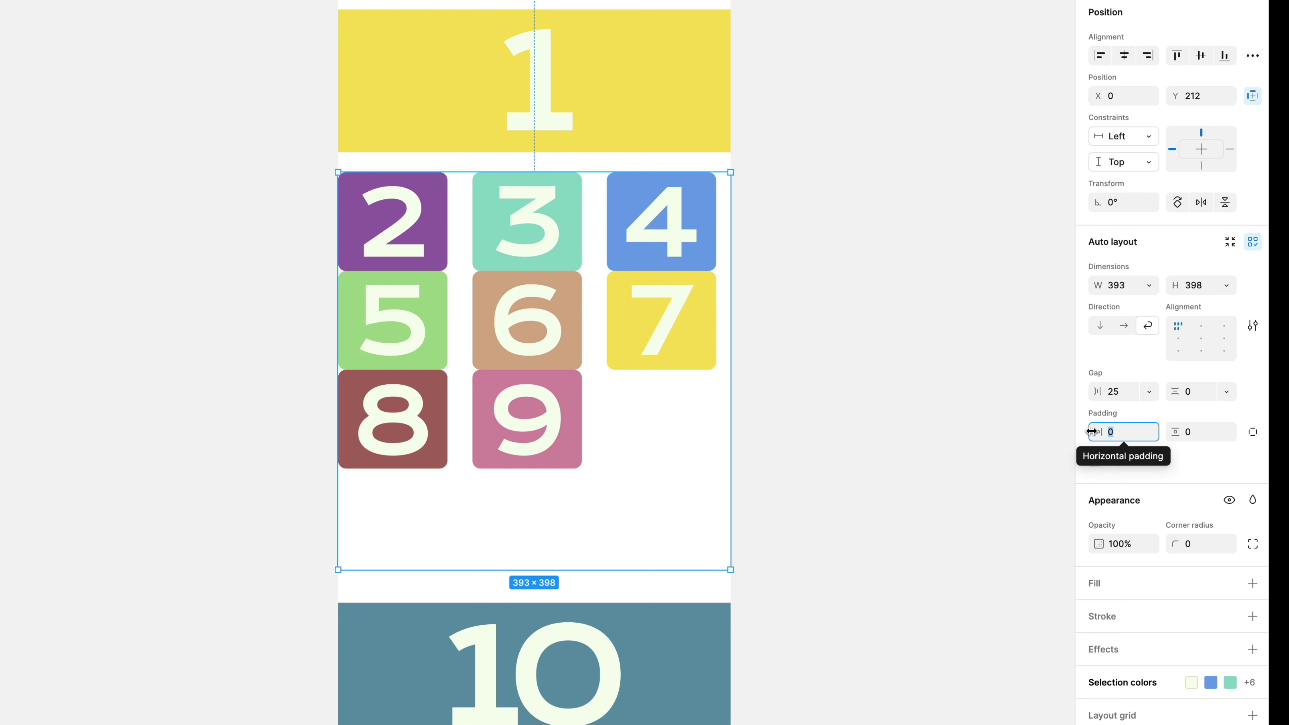
pyautogui.write('2')
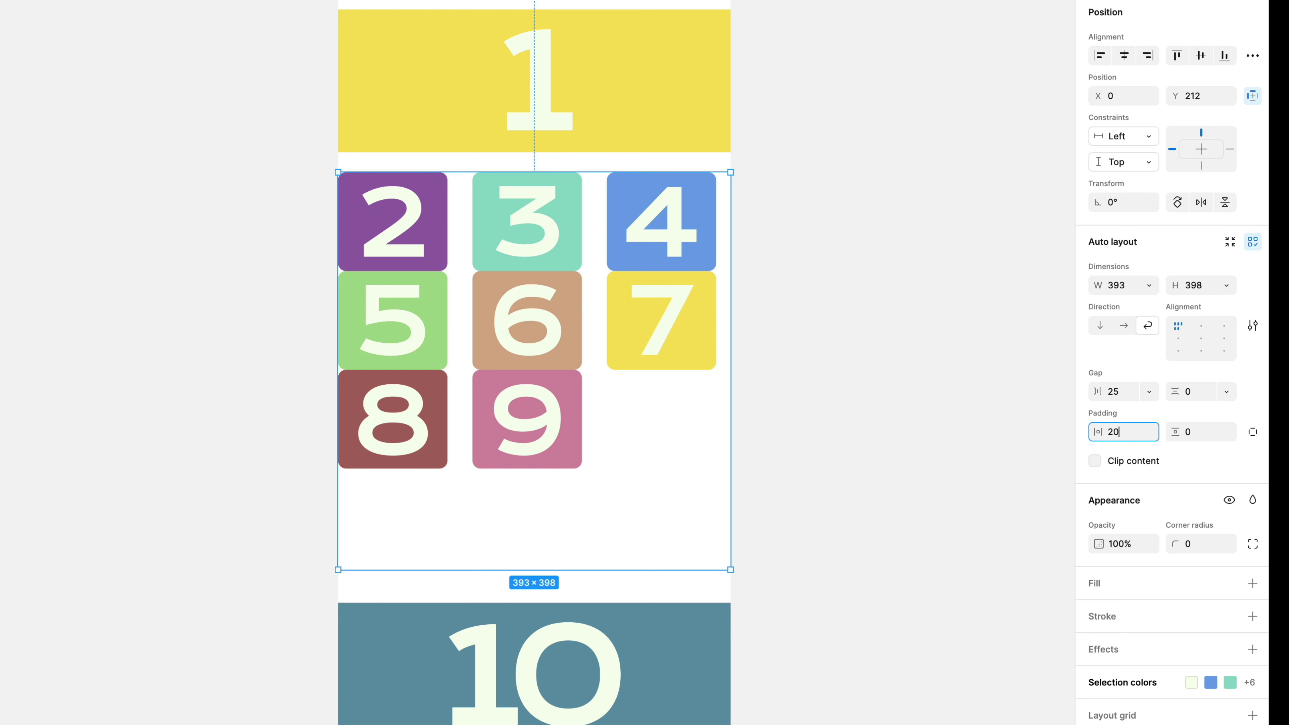
pyautogui.write('0')
pyautogui.press('Tab')
pyautogui.write('20')
pyautogui.press('Return')
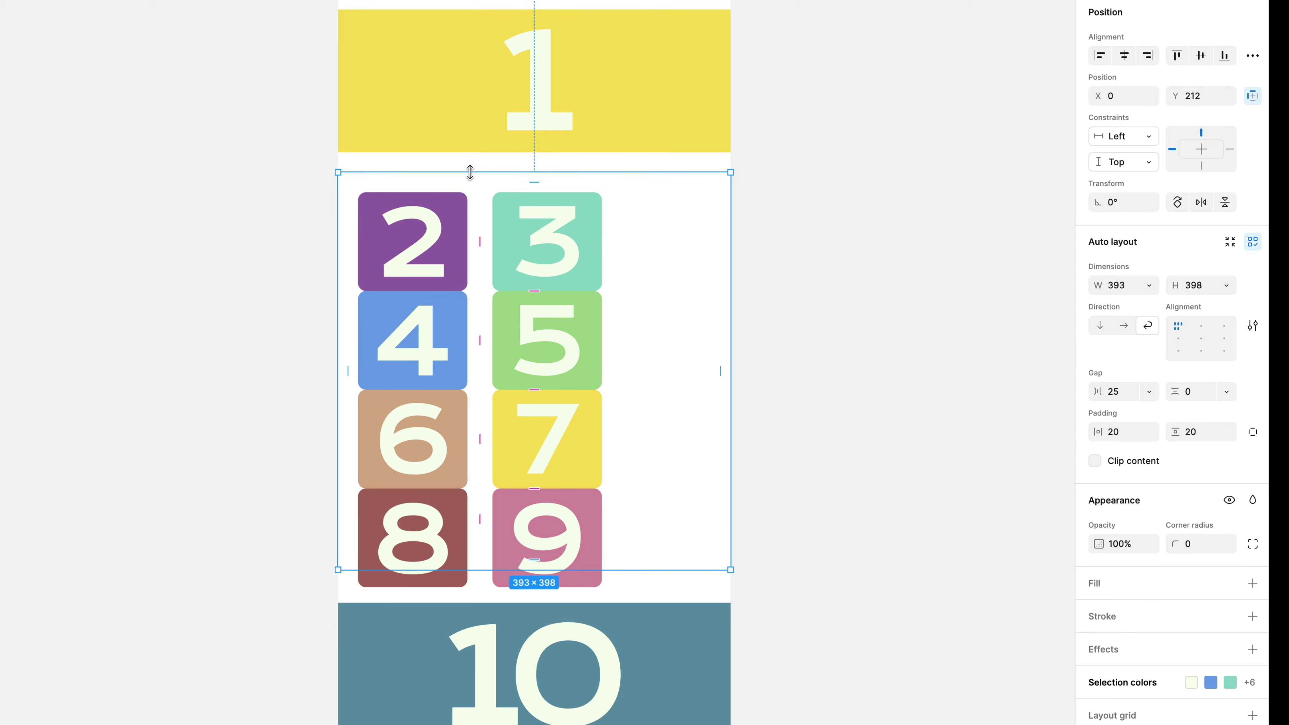
# - Stretch the tile frame to about 393 × 451 to fill the space between tiles 1 and 10, and set both paddings to 24
pyautogui.moveTo(470, 172)
pyautogui.mouseDown()
pyautogui.moveTo(475, 78)
pyautogui.moveTo(461, 153)
pyautogui.mouseUp()
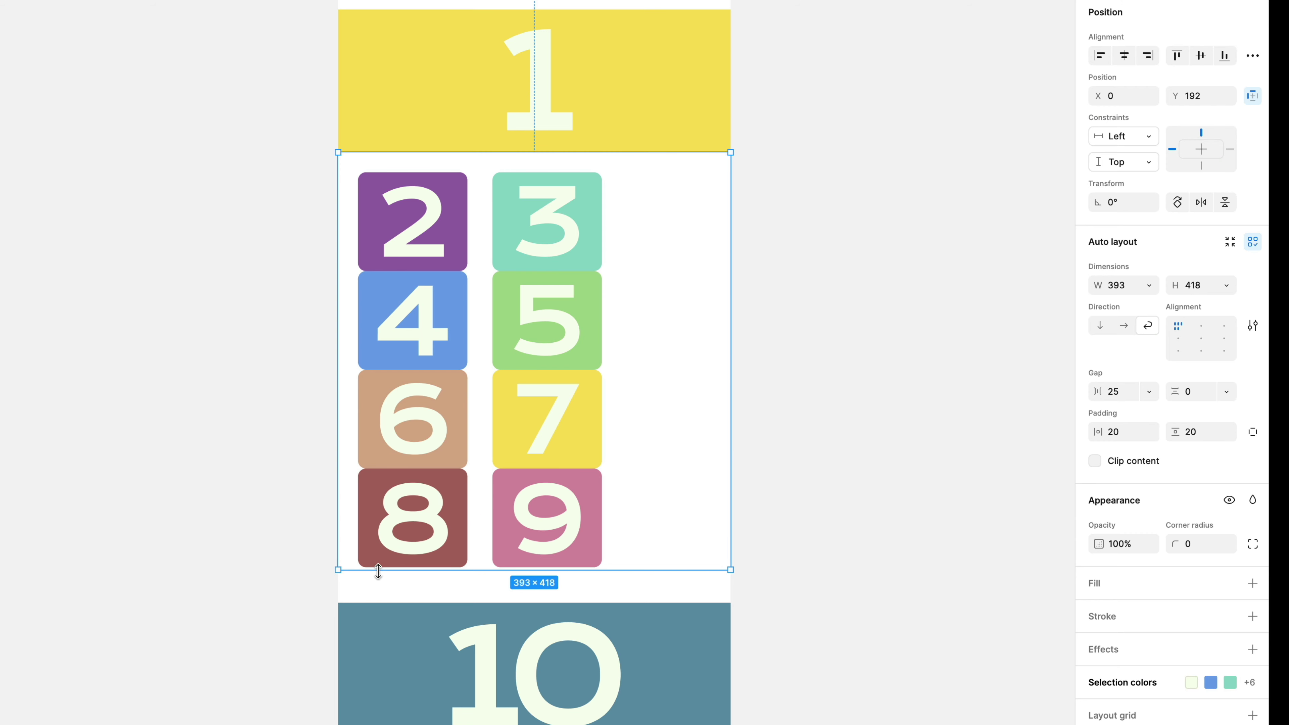
pyautogui.moveTo(378, 570); pyautogui.dragTo(378, 598)
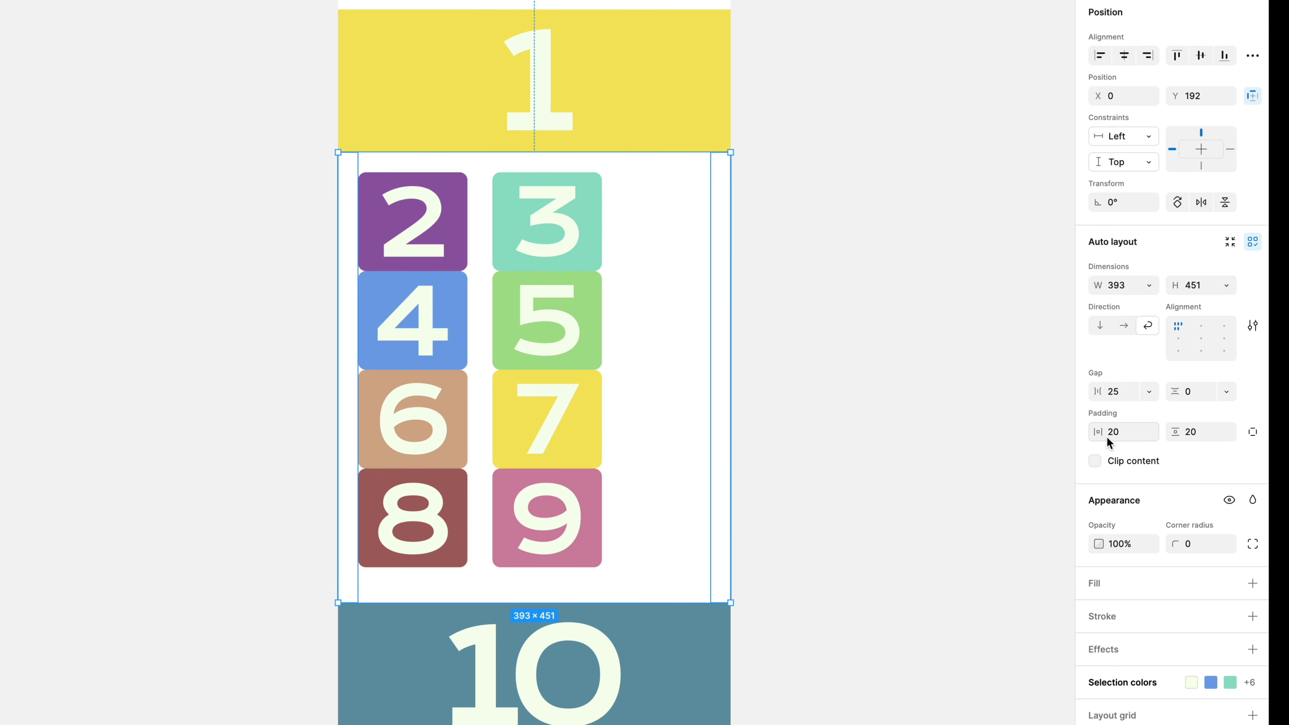
pyautogui.write('24')
pyautogui.click(1204, 430)
pyautogui.write('24')
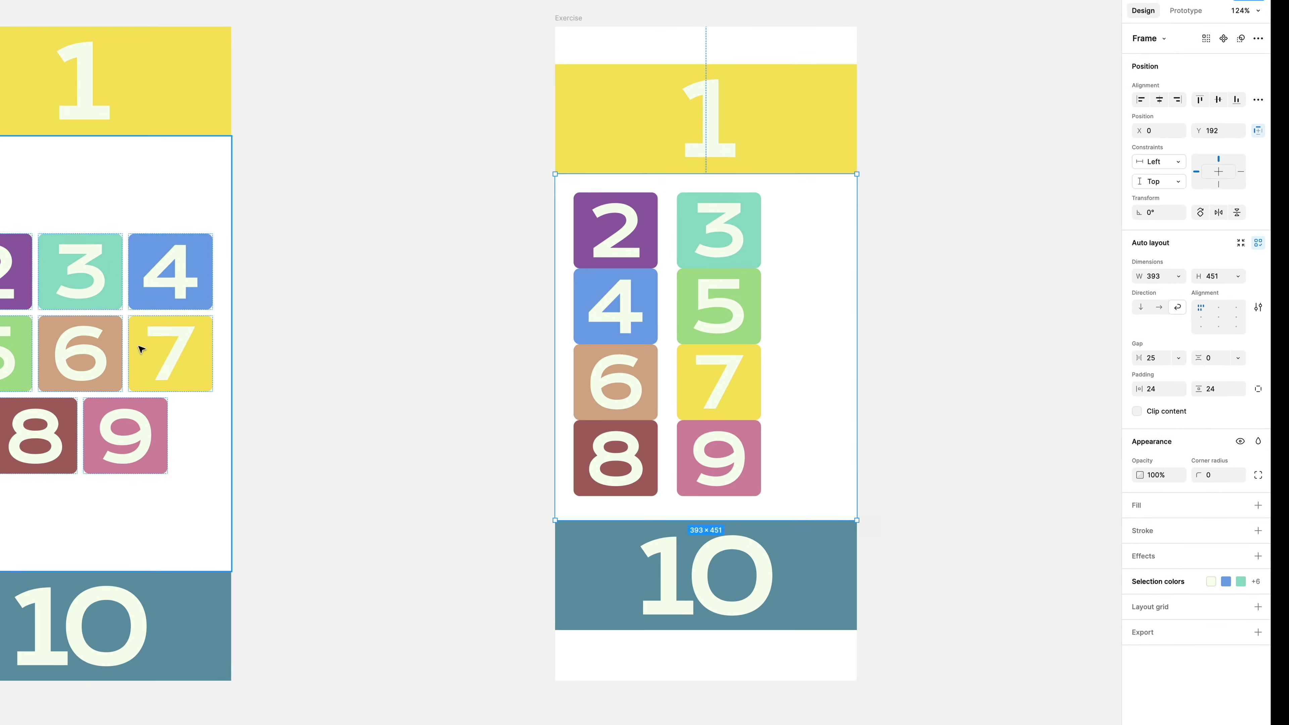
# - Examine the auto layout settings of the Auto example's Numbers frame and reselect the Exercise tile frame
pyautogui.click(273, 331)
pyautogui.click(772, 299)
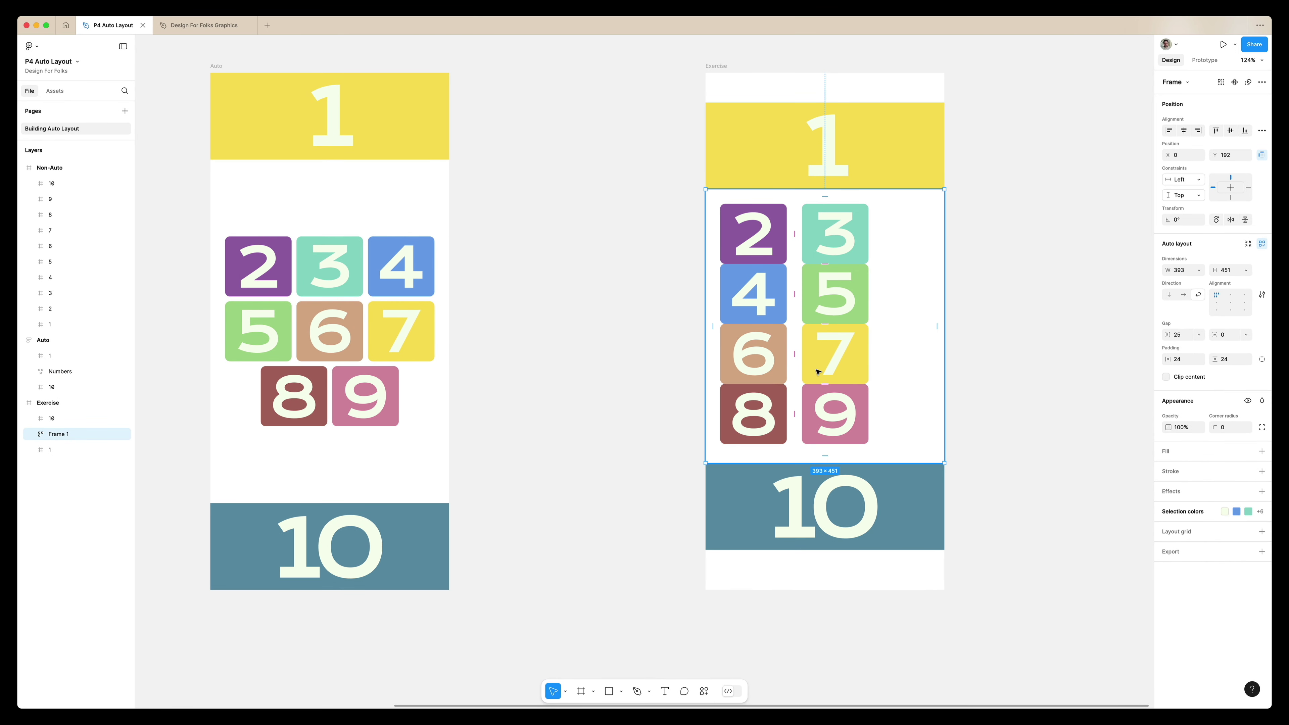
pyautogui.click(432, 208)
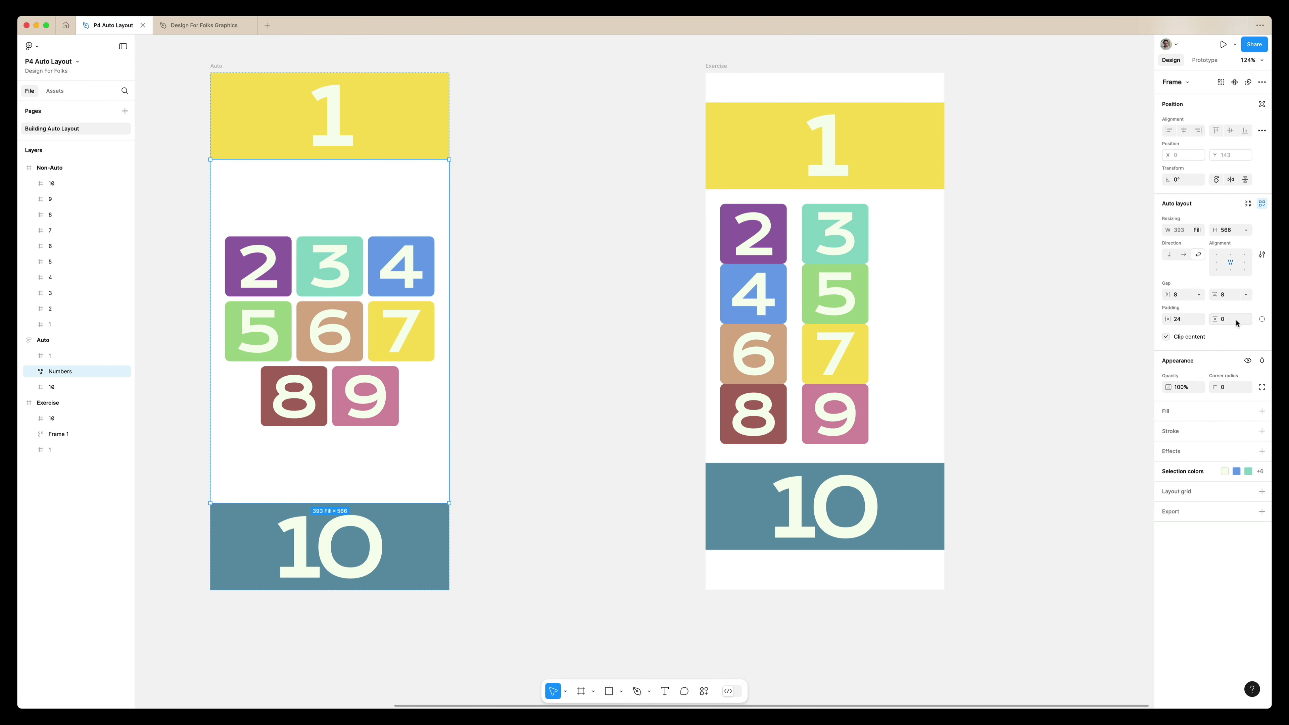
pyautogui.click(876, 297)
pyautogui.hscroll(2, 970, 259)
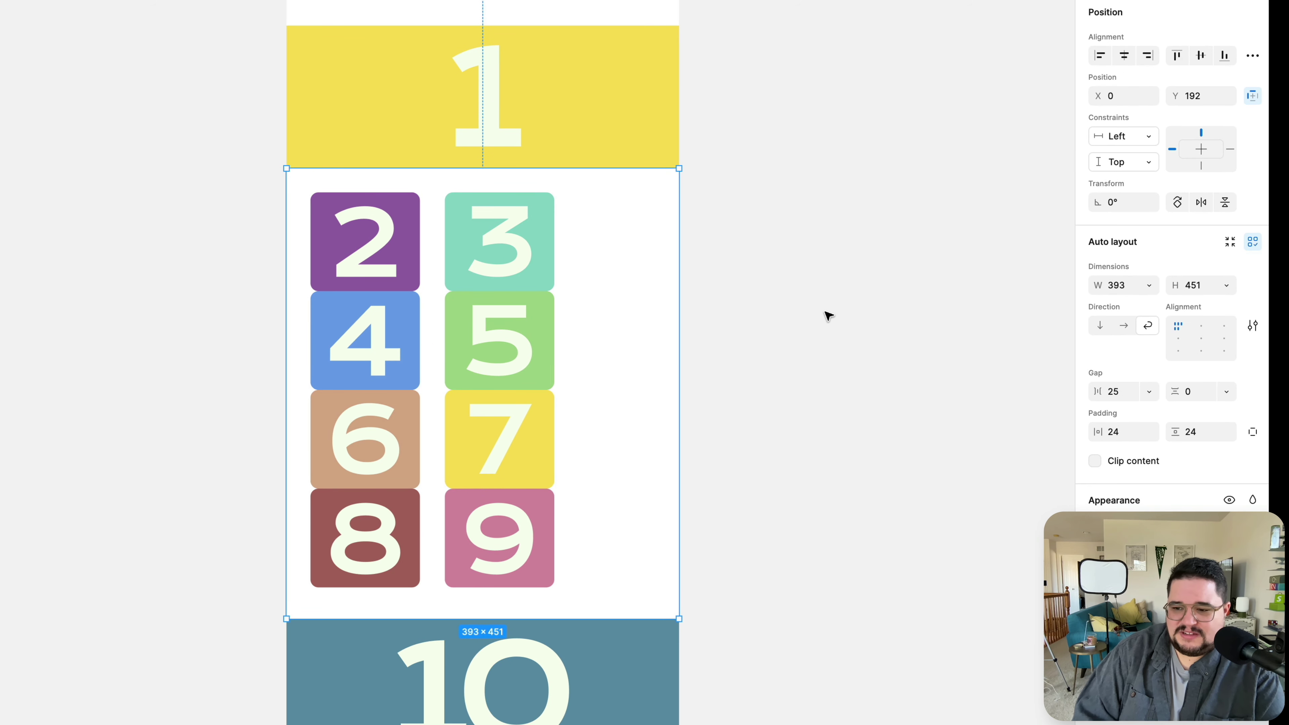
# - Try the vertical and horizontal directions on the tile frame, return it to Wrap and align its tiles to the center
pyautogui.click(1101, 327)
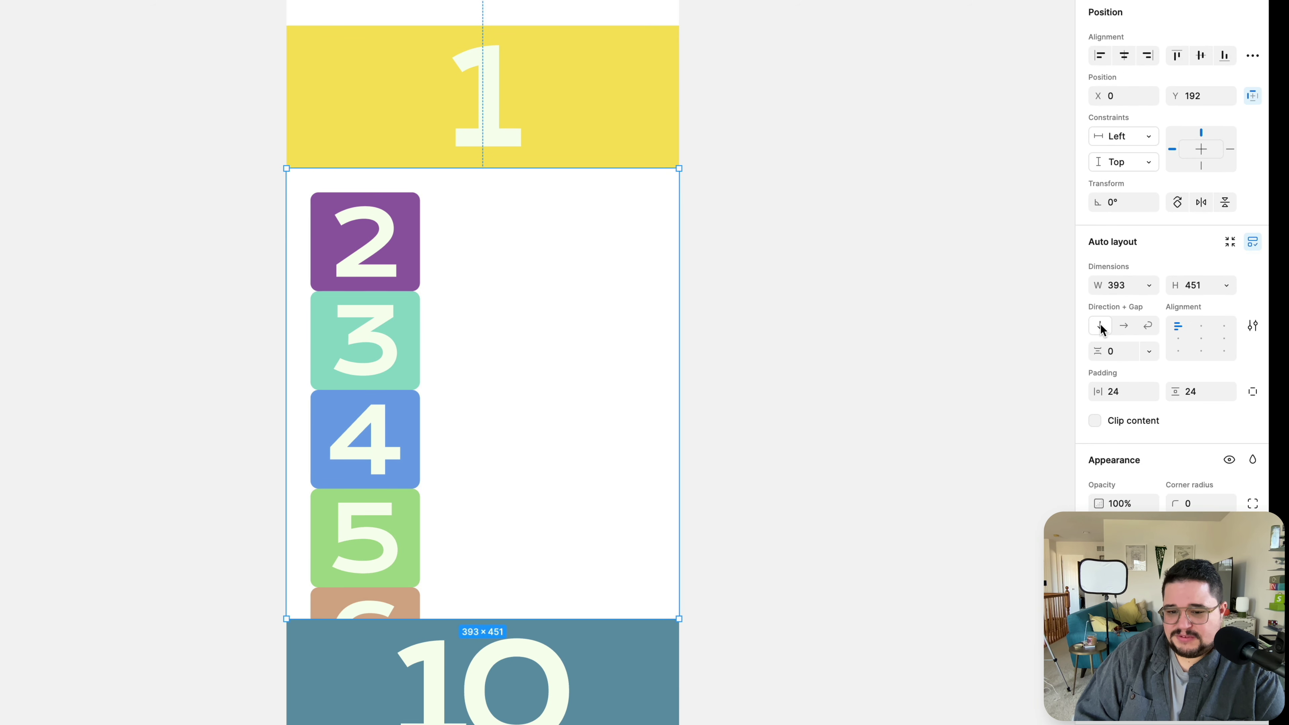
pyautogui.click(1130, 331)
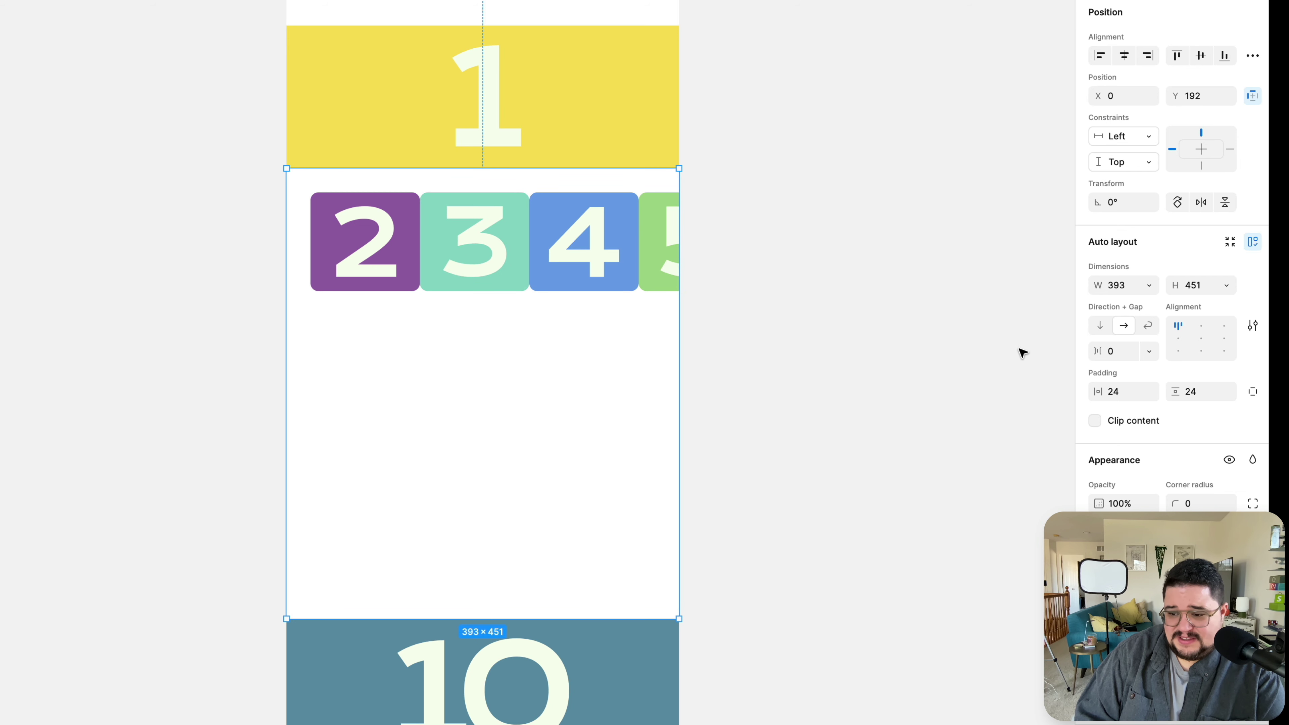
pyautogui.click(1147, 330)
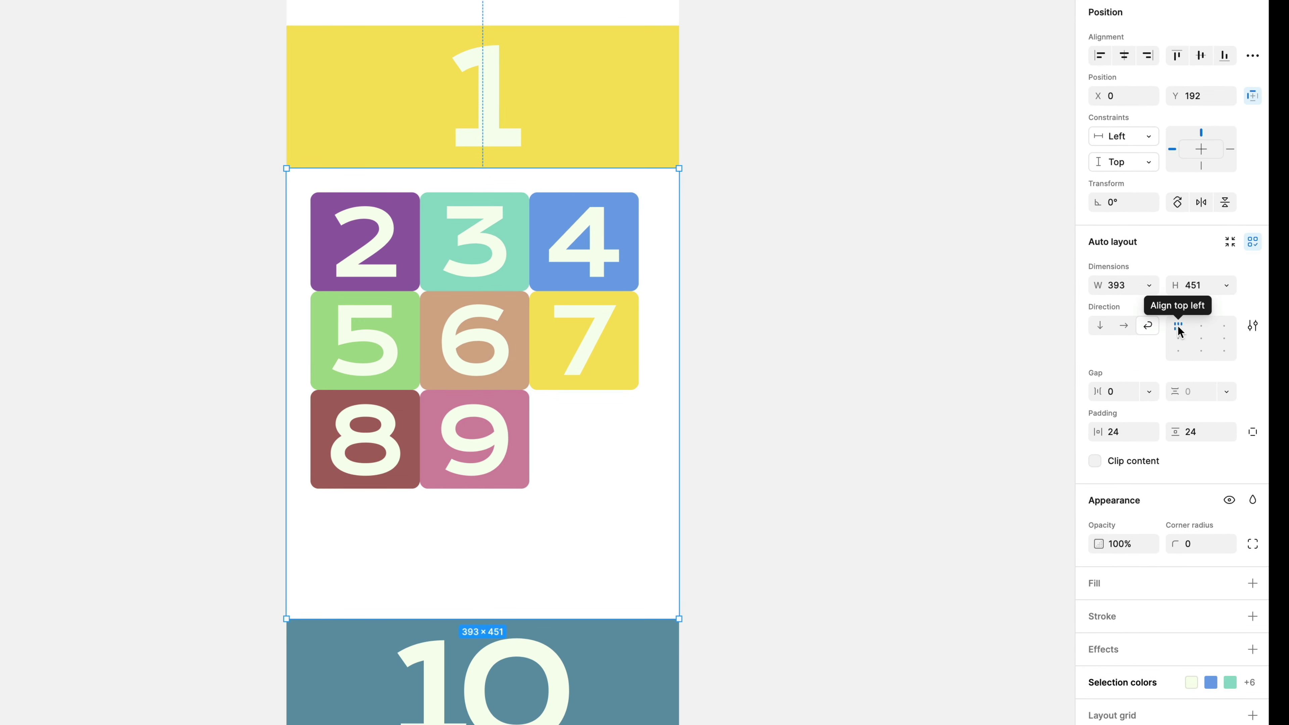
pyautogui.click(1203, 328)
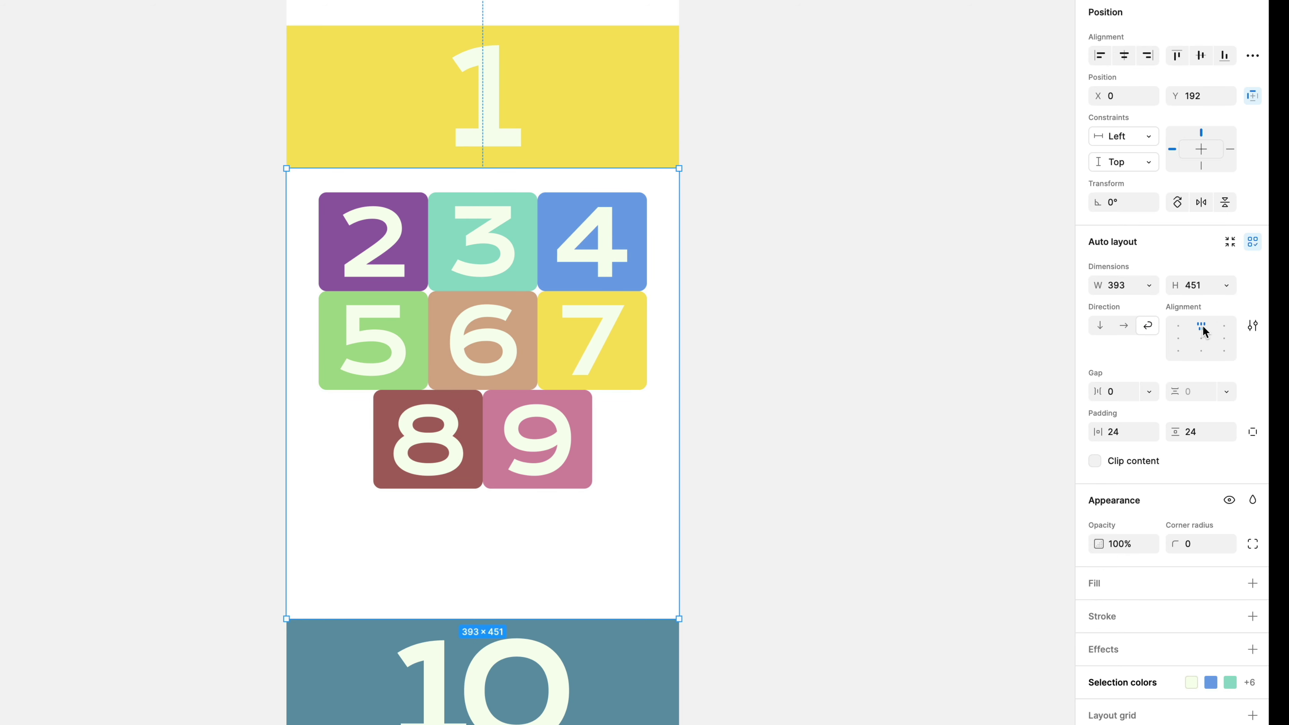
pyautogui.click(1205, 344)
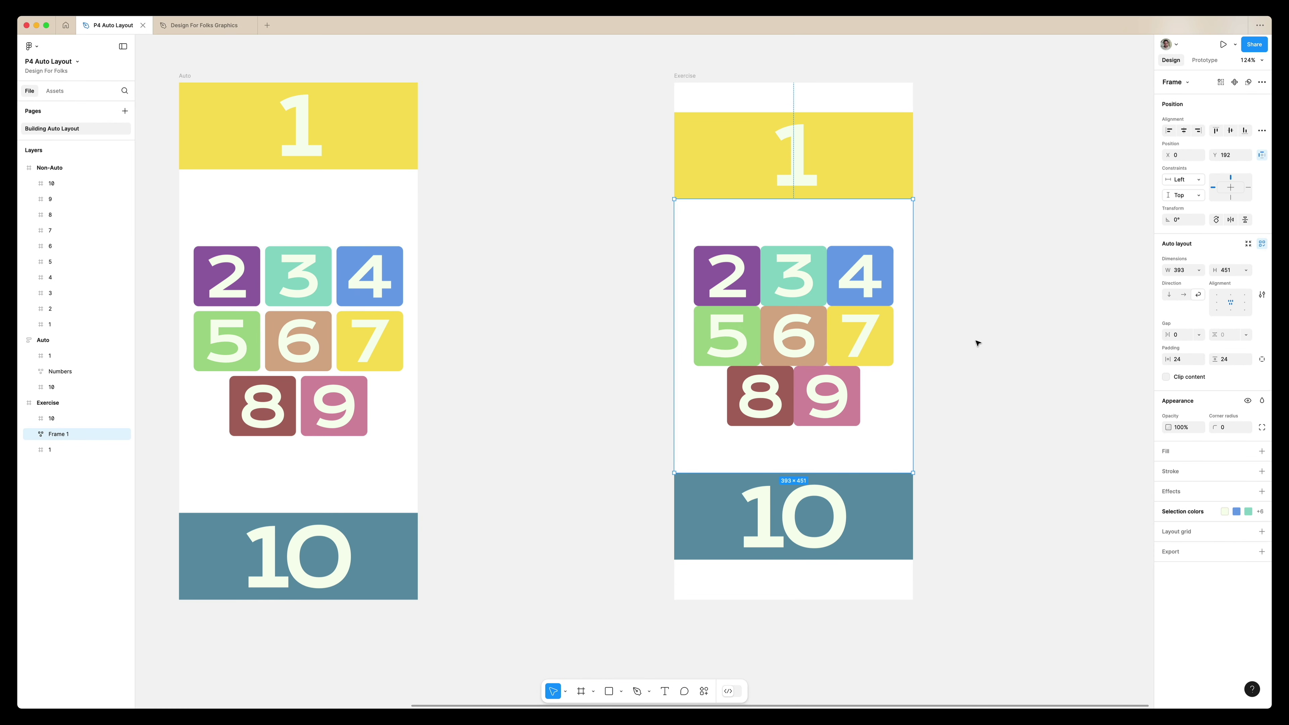
# - Set the tile frame's horizontal gap to 8
pyautogui.moveTo(914, 200)
pyautogui.mouseDown()
pyautogui.moveTo(823, 257)
pyautogui.moveTo(1020, 170)
pyautogui.moveTo(892, 210)
pyautogui.moveTo(803, 279)
pyautogui.moveTo(924, 193)
pyautogui.moveTo(913, 200)
pyautogui.mouseUp()
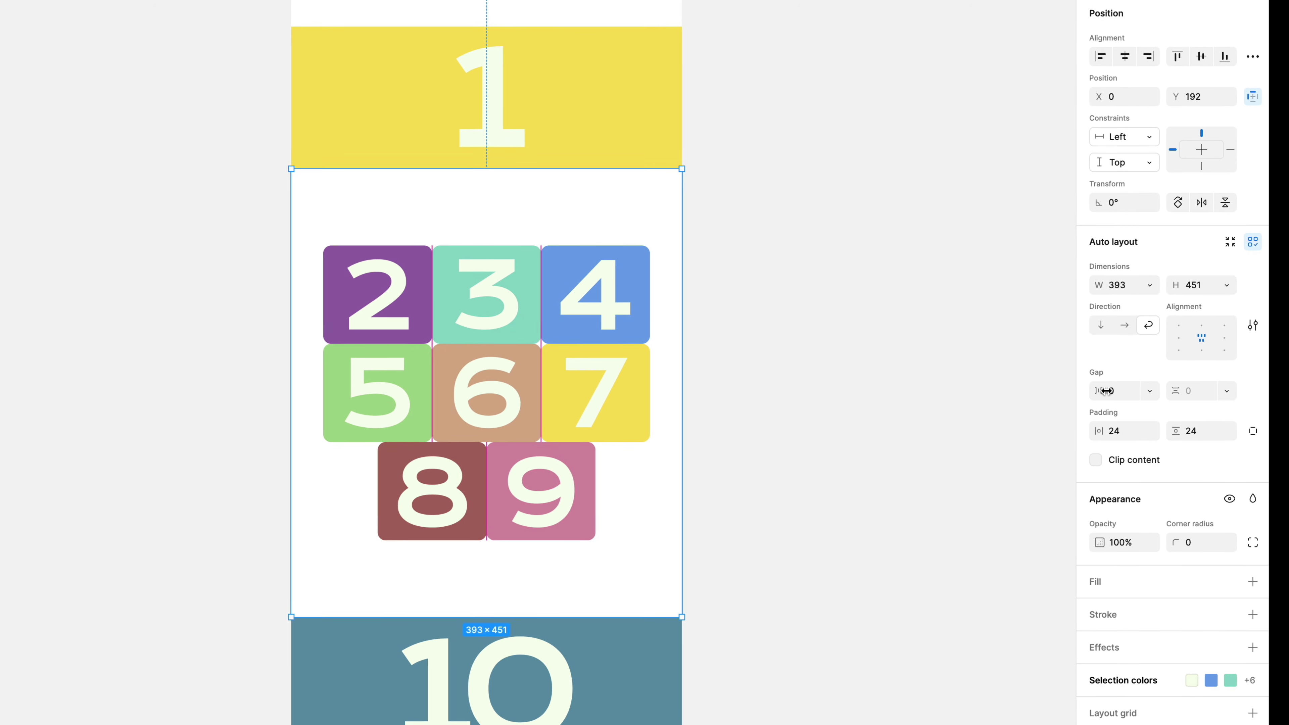
pyautogui.moveTo(1107, 391)
pyautogui.mouseDown()
pyautogui.moveTo(1183, 391)
pyautogui.moveTo(1015, 392)
pyautogui.moveTo(1190, 391)
pyautogui.moveTo(1012, 406)
pyautogui.moveTo(1152, 398)
pyautogui.moveTo(1100, 381)
pyautogui.mouseUp()
pyautogui.click(1126, 394)
pyautogui.press('Return')
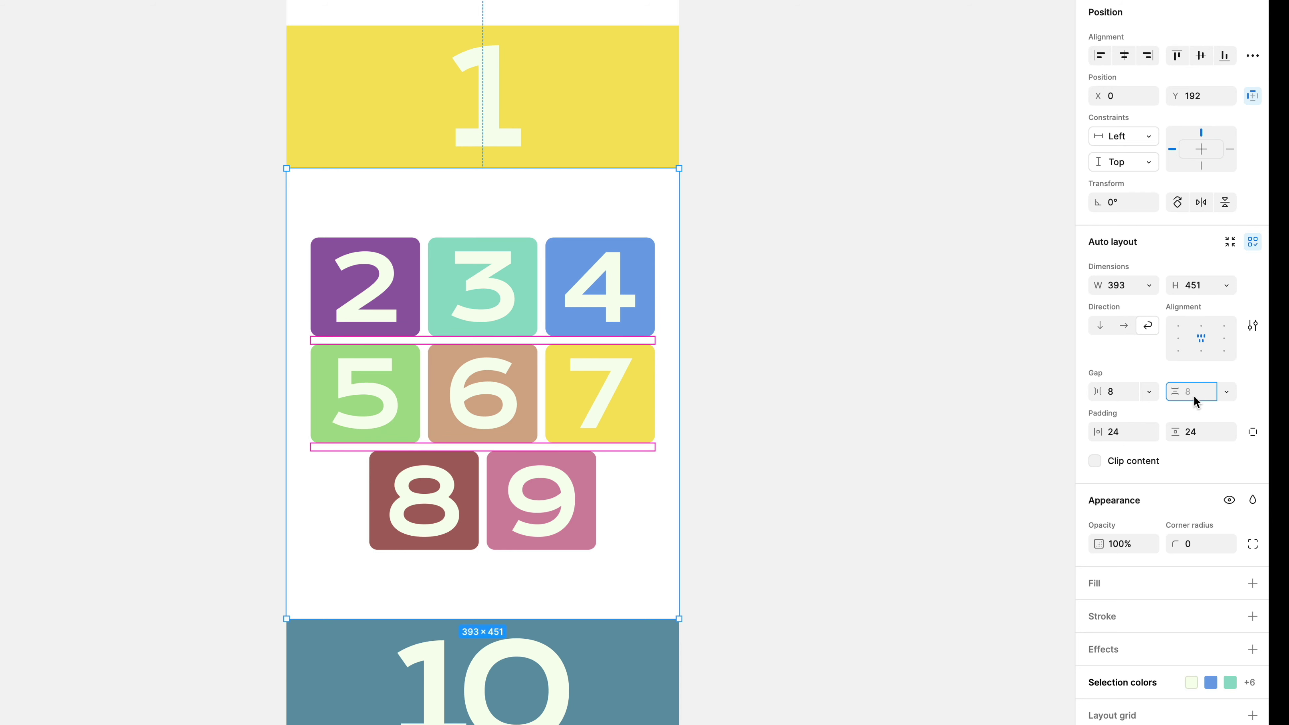
# - Try a vertical gap of 12 between the tile rows and undo it
pyautogui.write('12')
pyautogui.press('Return')
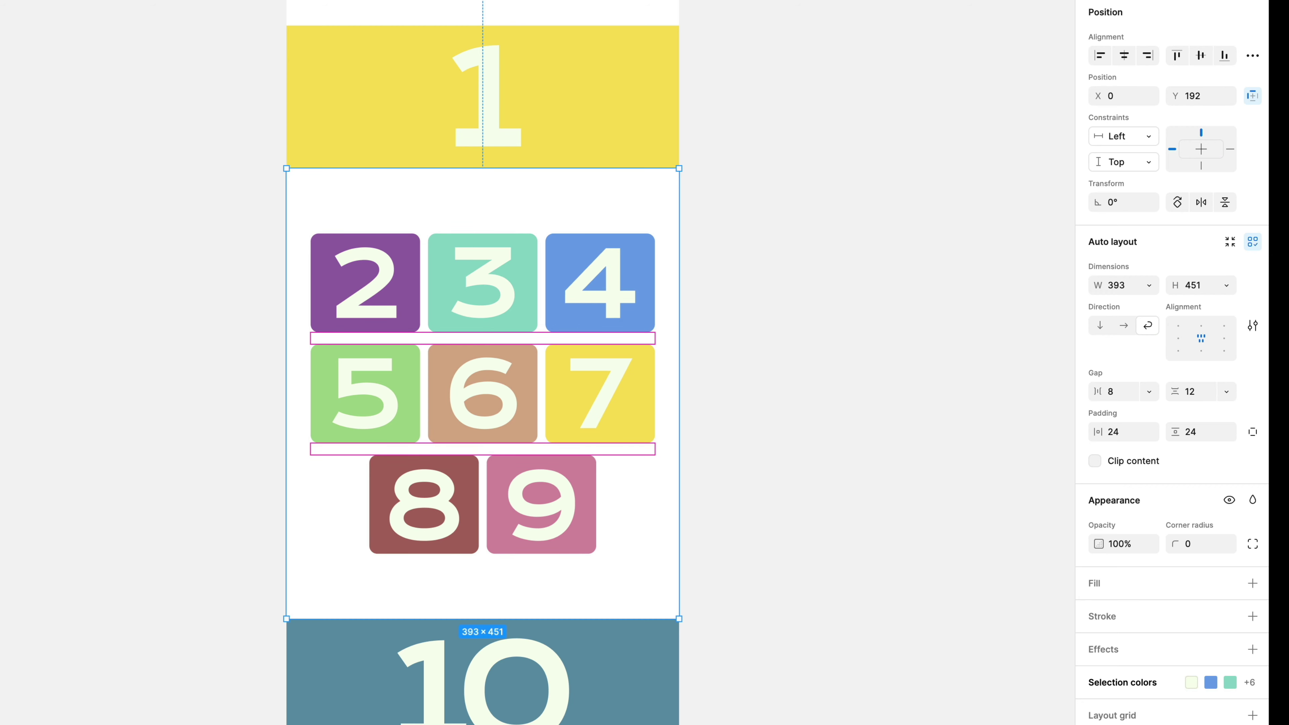
pyautogui.press('super+z')
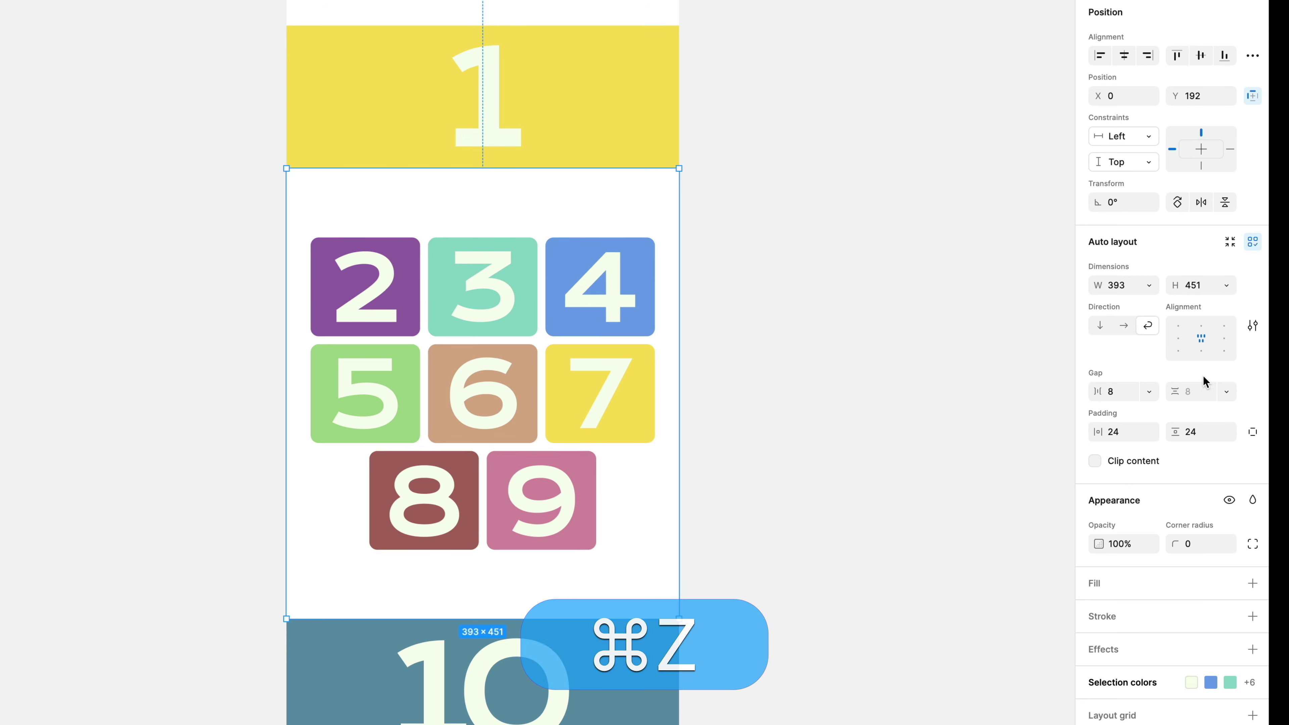
# - Try stepping the vertical gap between the tile rows up to 28, down to 0 and to 7, and restore it to 8
pyautogui.press('Up')
pyautogui.press('Up')
pyautogui.press('Up')
pyautogui.press('Up')
pyautogui.press('Up')
pyautogui.press('Up')
pyautogui.press('Up')
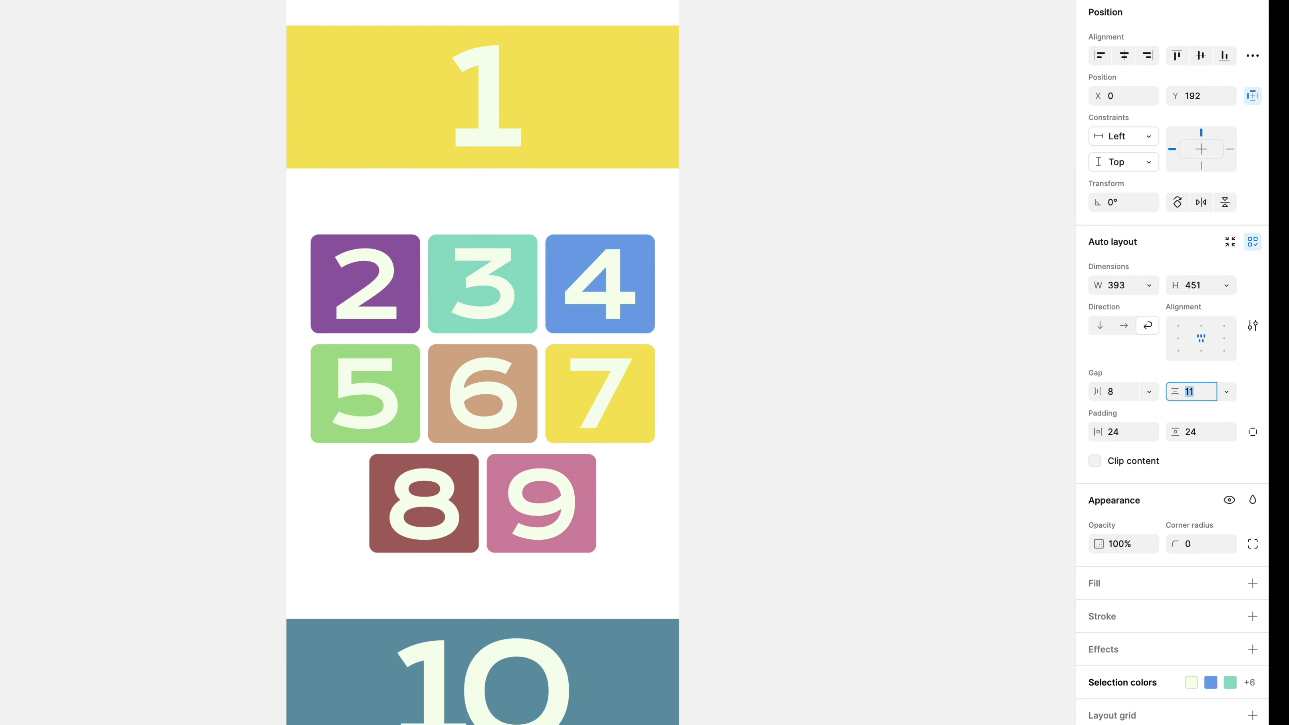
pyautogui.hotkey('shift', 'Up')
pyautogui.hotkey('shift', 'Up')
pyautogui.hotkey('shift', 'Up')
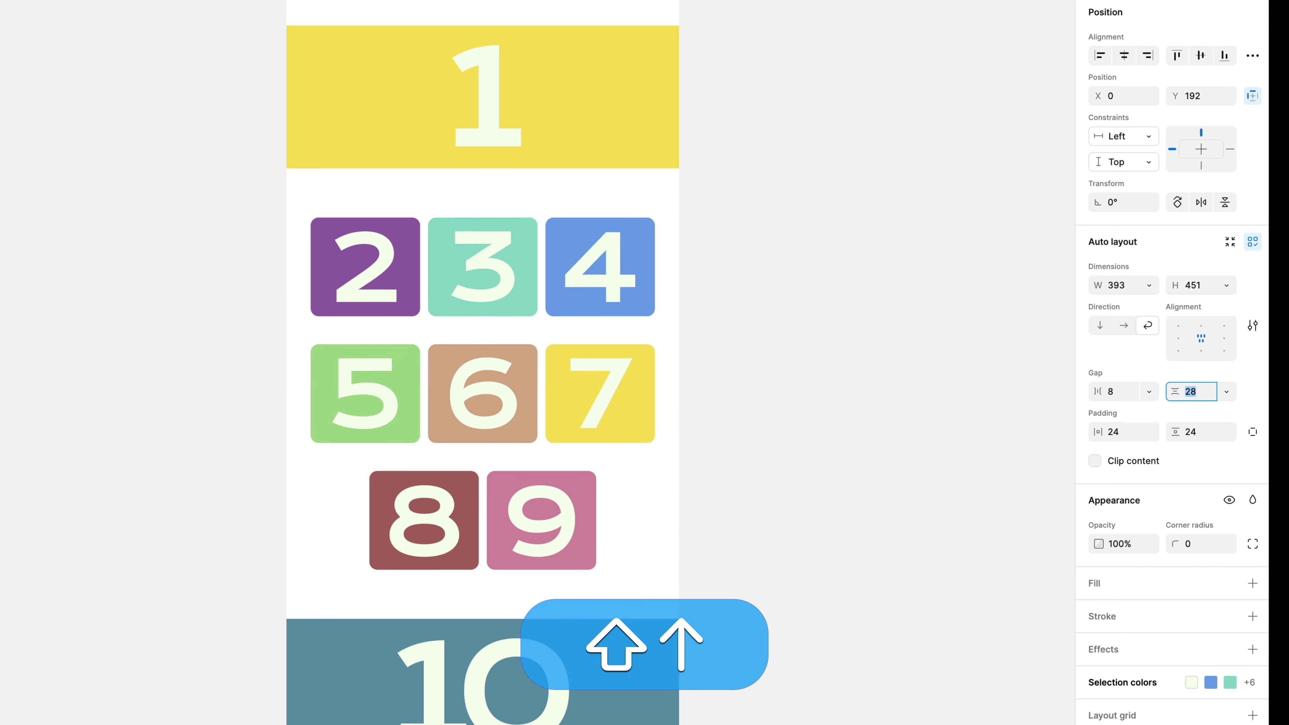
pyautogui.hotkey('shift', 'Down')
pyautogui.hotkey('shift', 'Down')
pyautogui.hotkey('shift', 'Down')
pyautogui.hotkey('shift', 'Down')
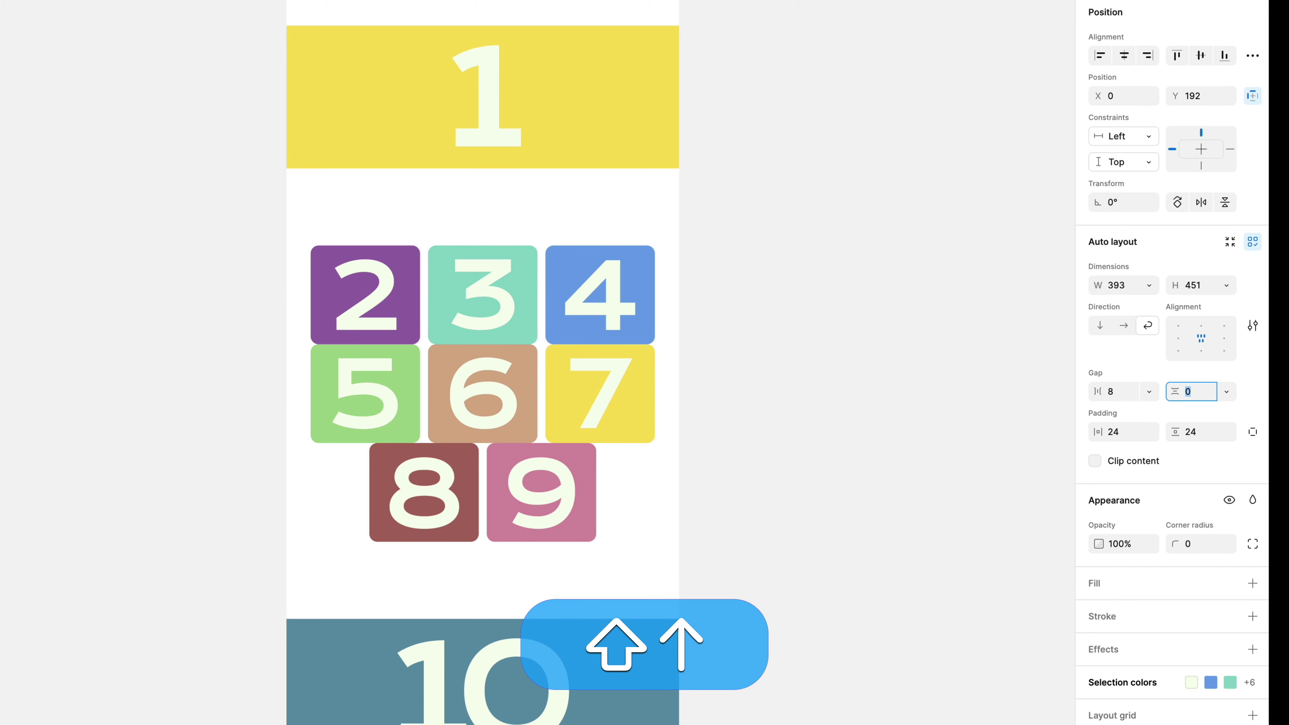
pyautogui.hotkey('shift', 'Up')
pyautogui.press('Down')
pyautogui.press('Down')
pyautogui.press('Down')
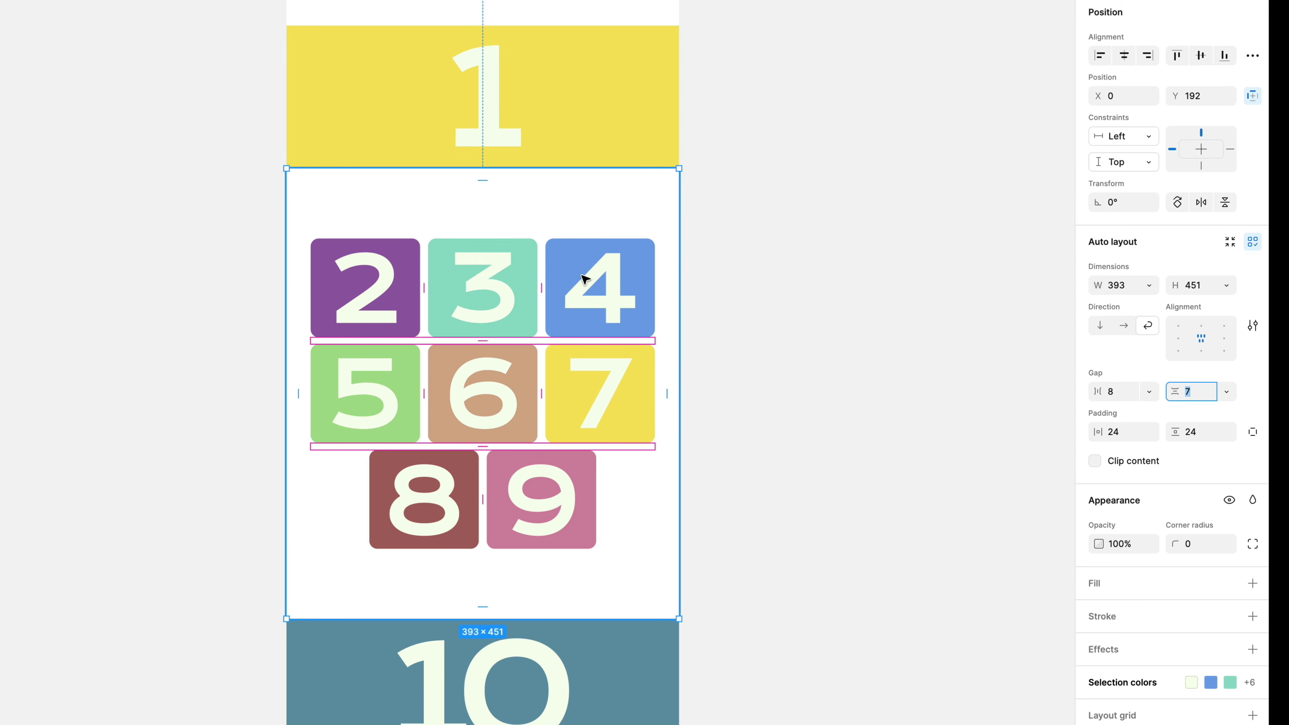
pyautogui.moveTo(679, 254)
pyautogui.mouseDown()
pyautogui.moveTo(486, 288)
pyautogui.moveTo(677, 276)
pyautogui.mouseUp()
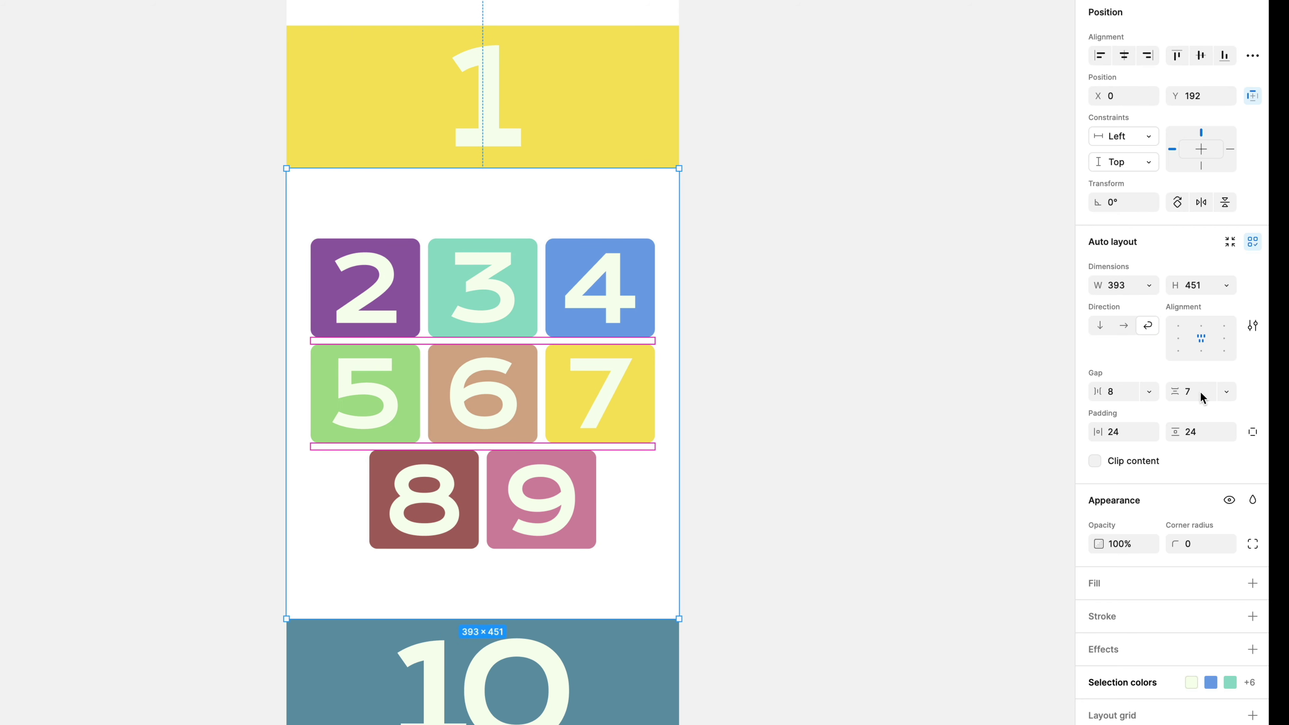
pyautogui.press('Return')
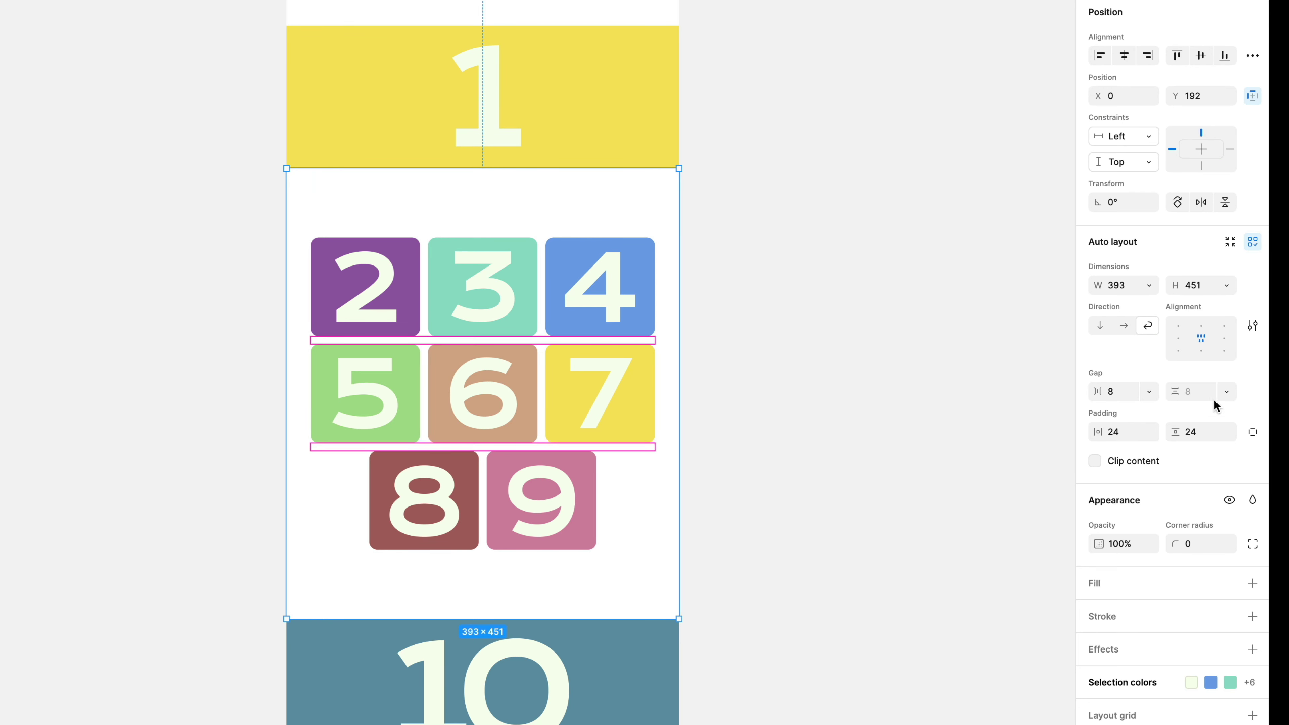
pyautogui.click(1227, 393)
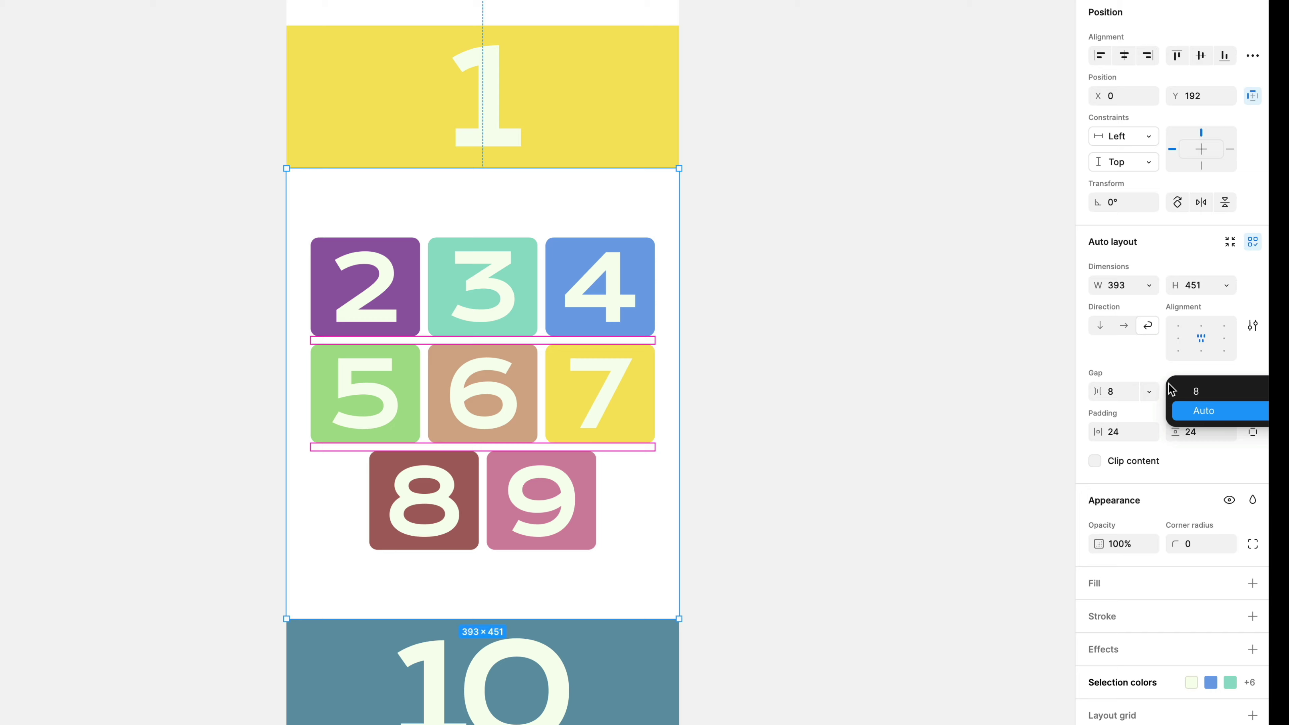
pyautogui.press('Escape')
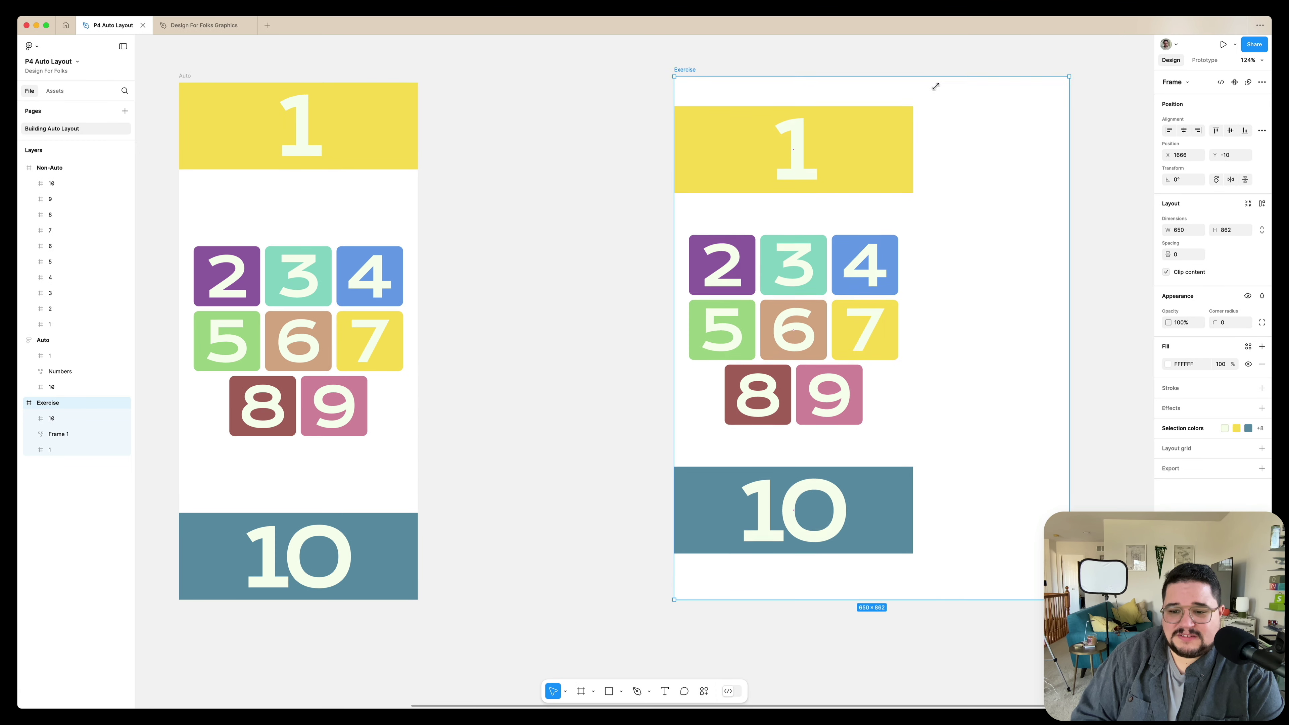
# - Try resizing the Exercise frame without auto layout from its upper-right corner and undo the resizing
pyautogui.moveTo(916, 83); pyautogui.dragTo(892, 121)
pyautogui.press('super+z')
pyautogui.press('super+z')
pyautogui.press('super+z')
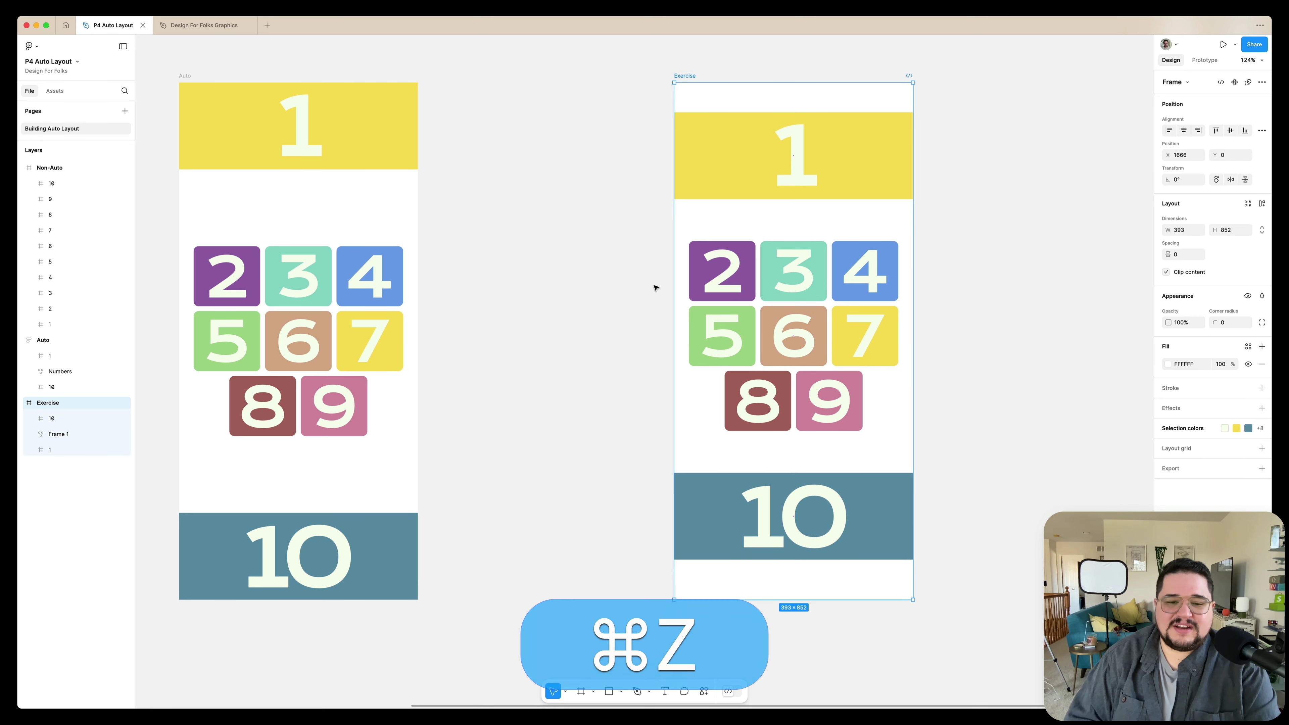
# - Apply auto layout to the whole Exercise frame and set its vertical padding to 0
pyautogui.hscroll(-2, 656, 286)
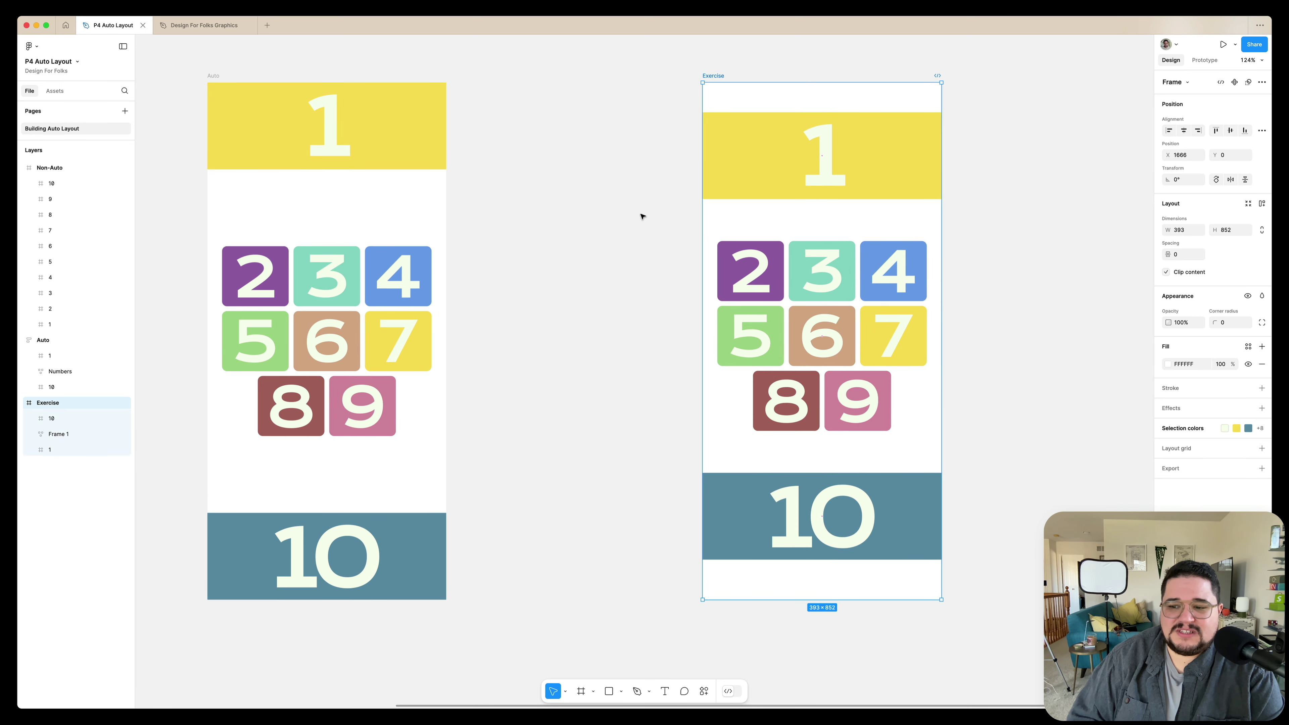
pyautogui.click(851, 153)
pyautogui.click(865, 243)
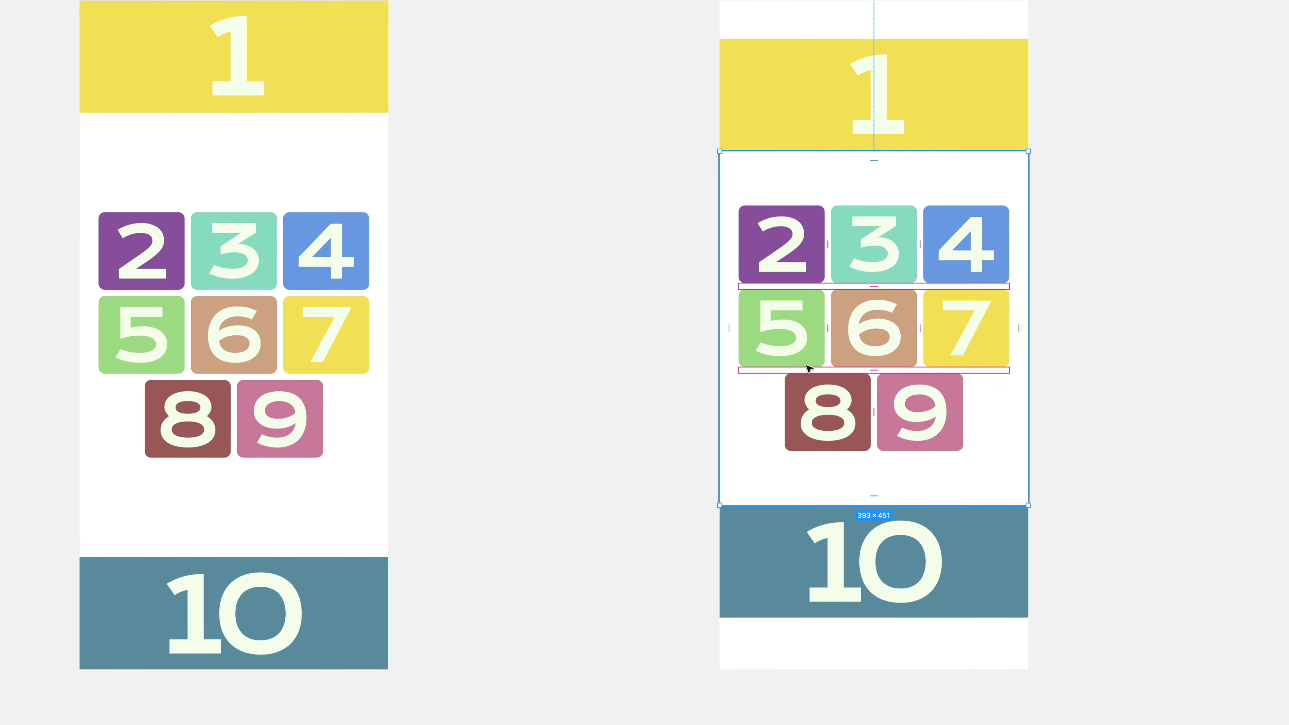
pyautogui.press('Escape')
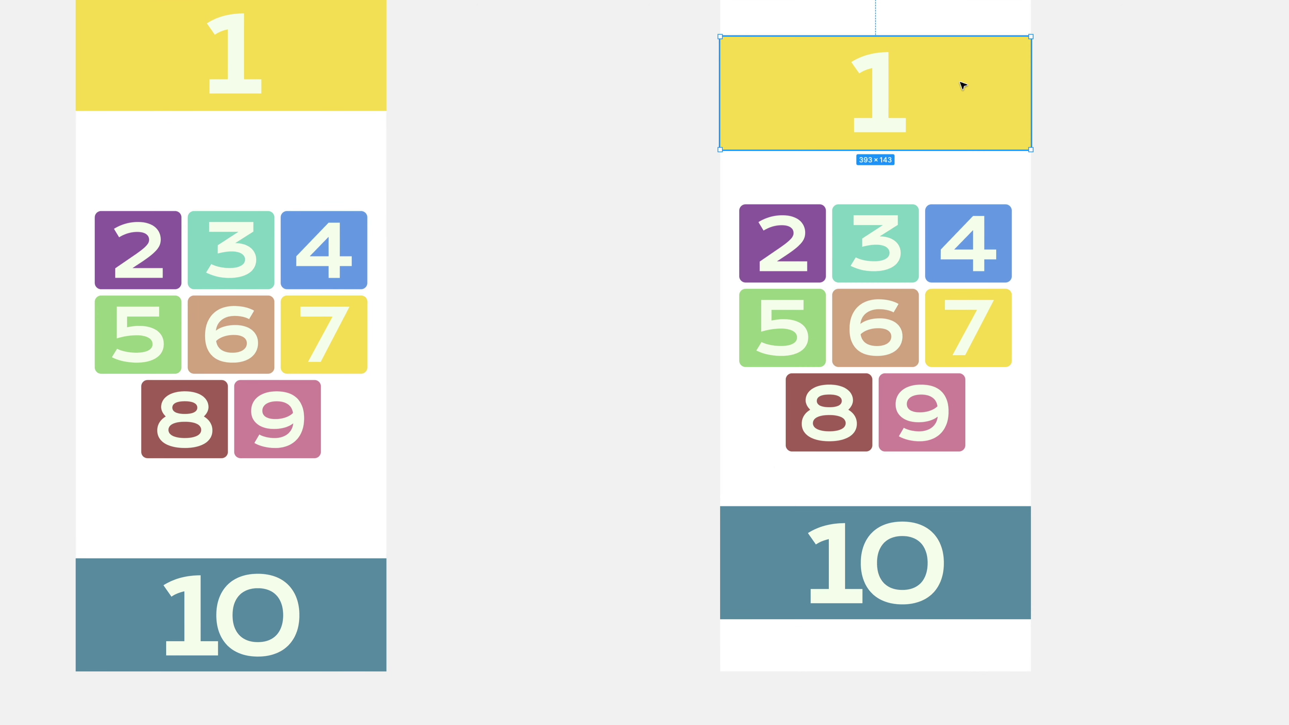
pyautogui.click(997, 188)
pyautogui.click(970, 553)
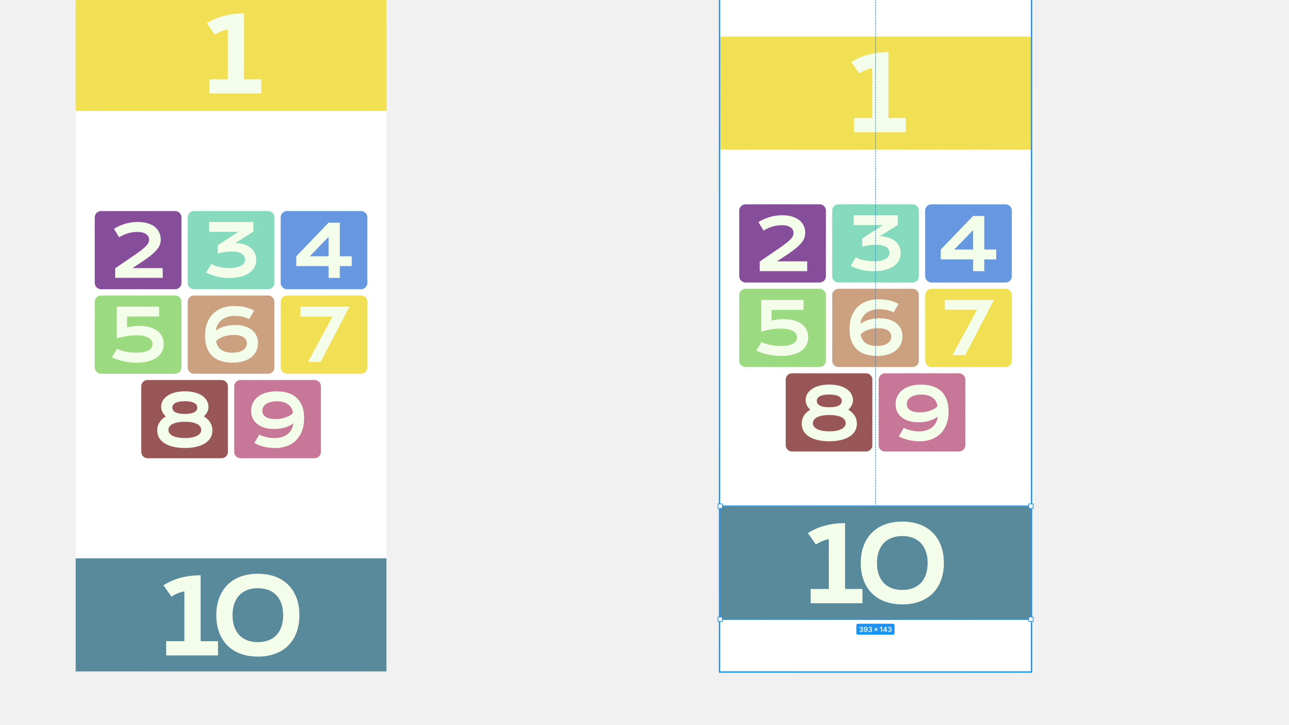
pyautogui.click(743, 1)
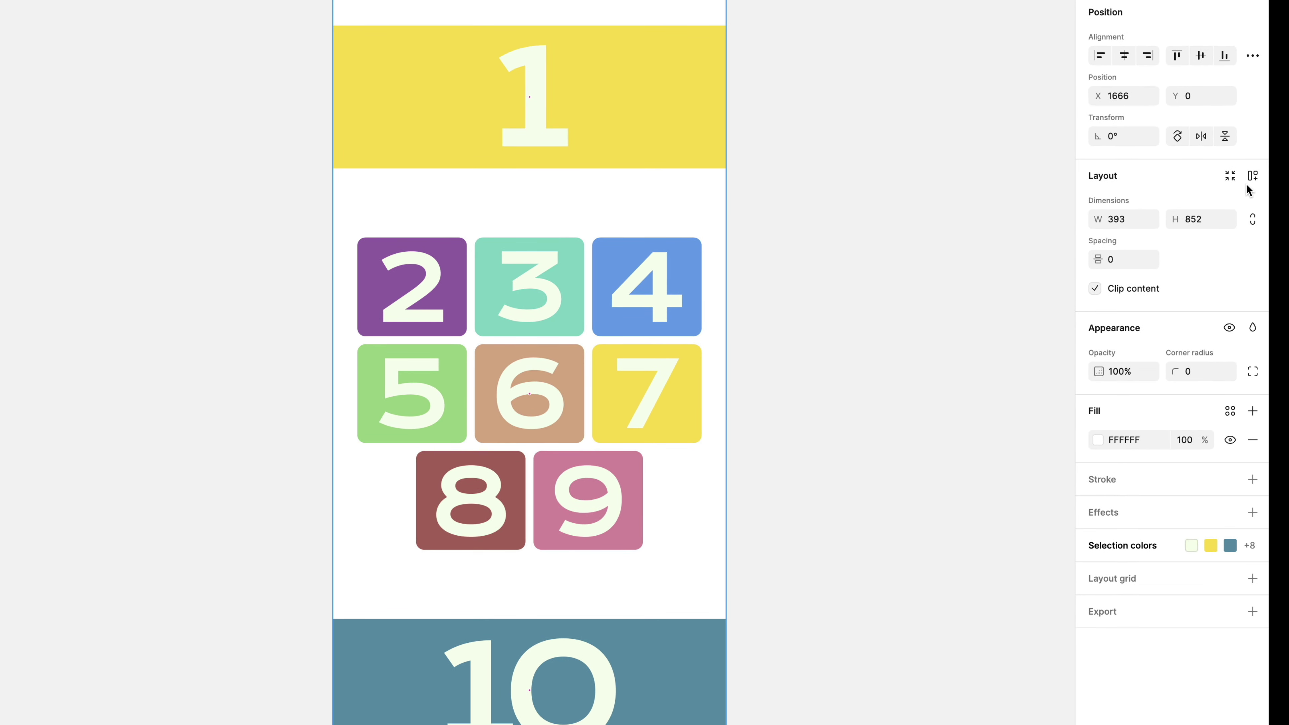
pyautogui.click(1253, 176)
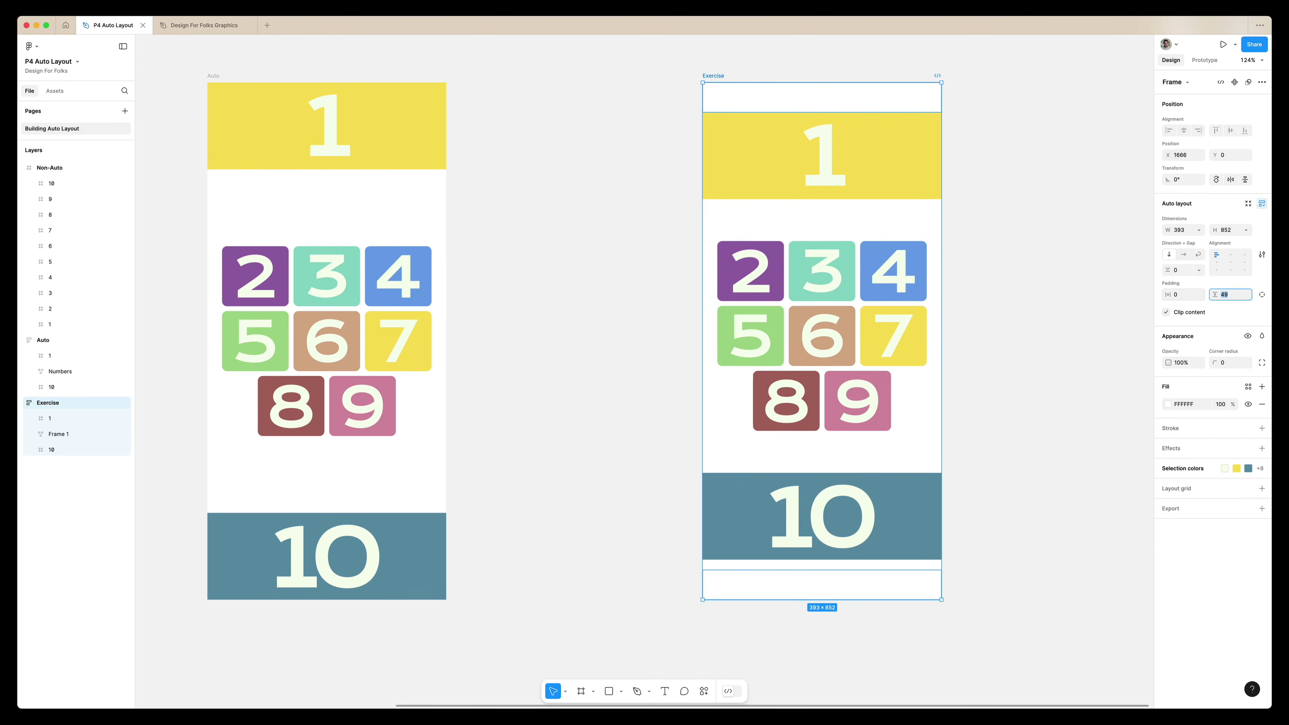
pyautogui.write('0')
pyautogui.press('Return')
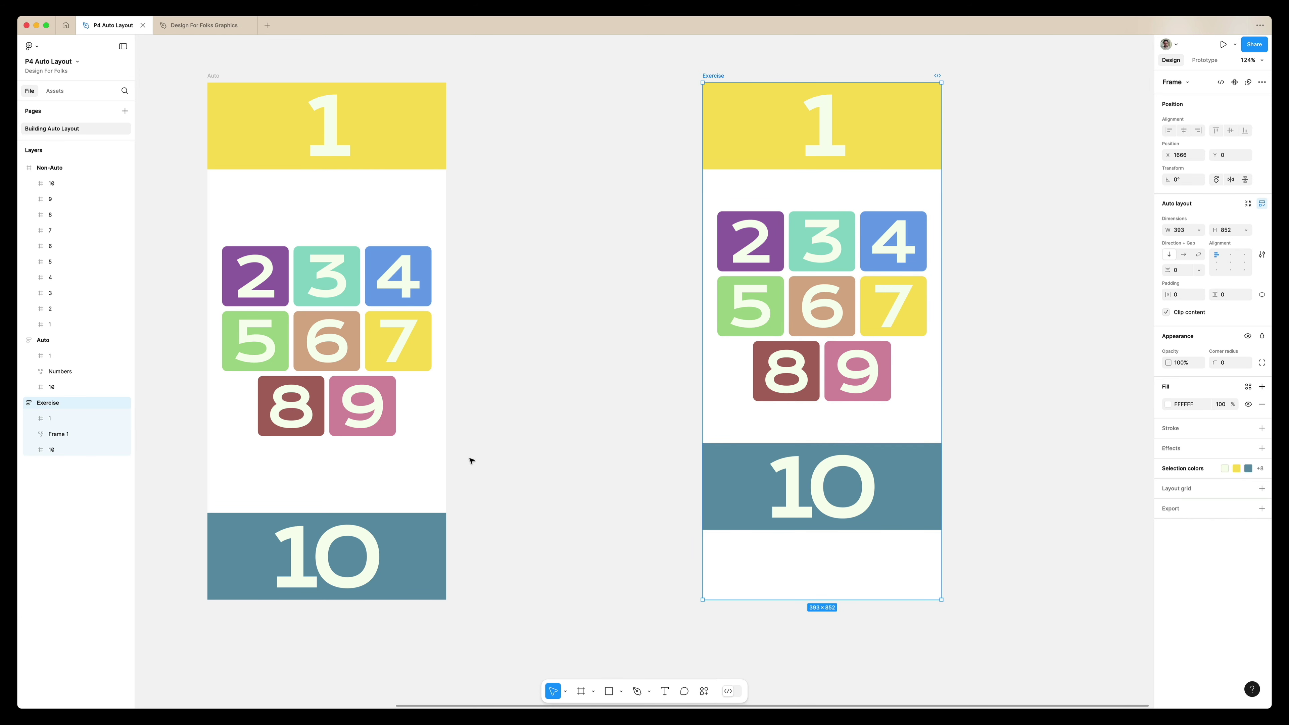
# - Extend the tile frame's lower edge until tile 10 sits at the bottom of the Exercise frame
pyautogui.click(741, 420)
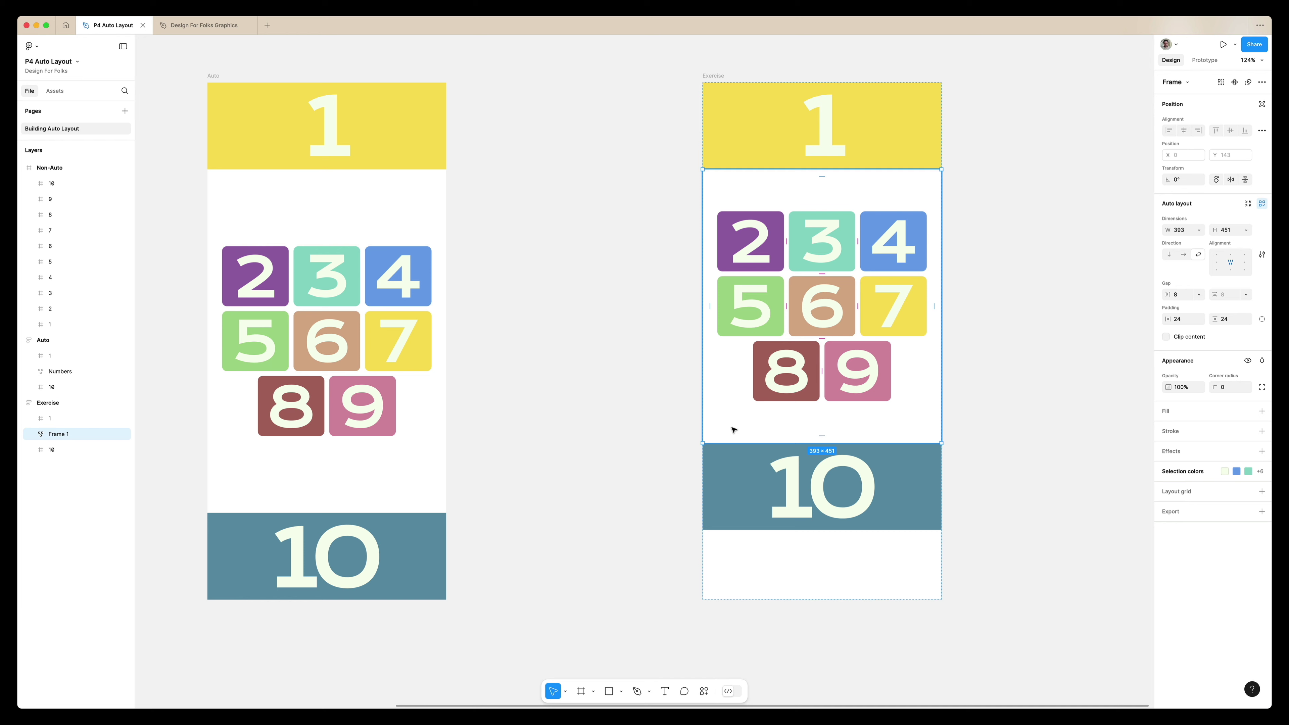
pyautogui.moveTo(733, 446); pyautogui.dragTo(716, 513)
pyautogui.click(649, 374)
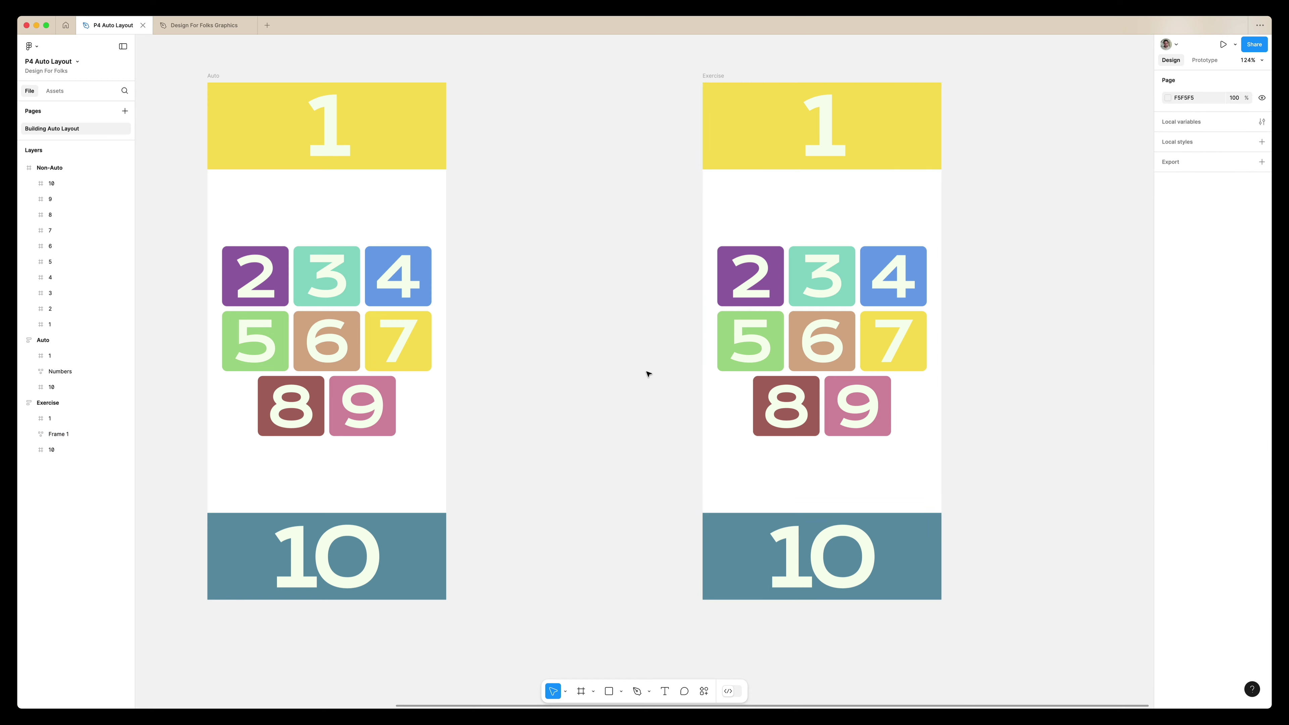
# - Resize the Exercise frame from its upper-right corner to about 529 × 832
pyautogui.click(714, 75)
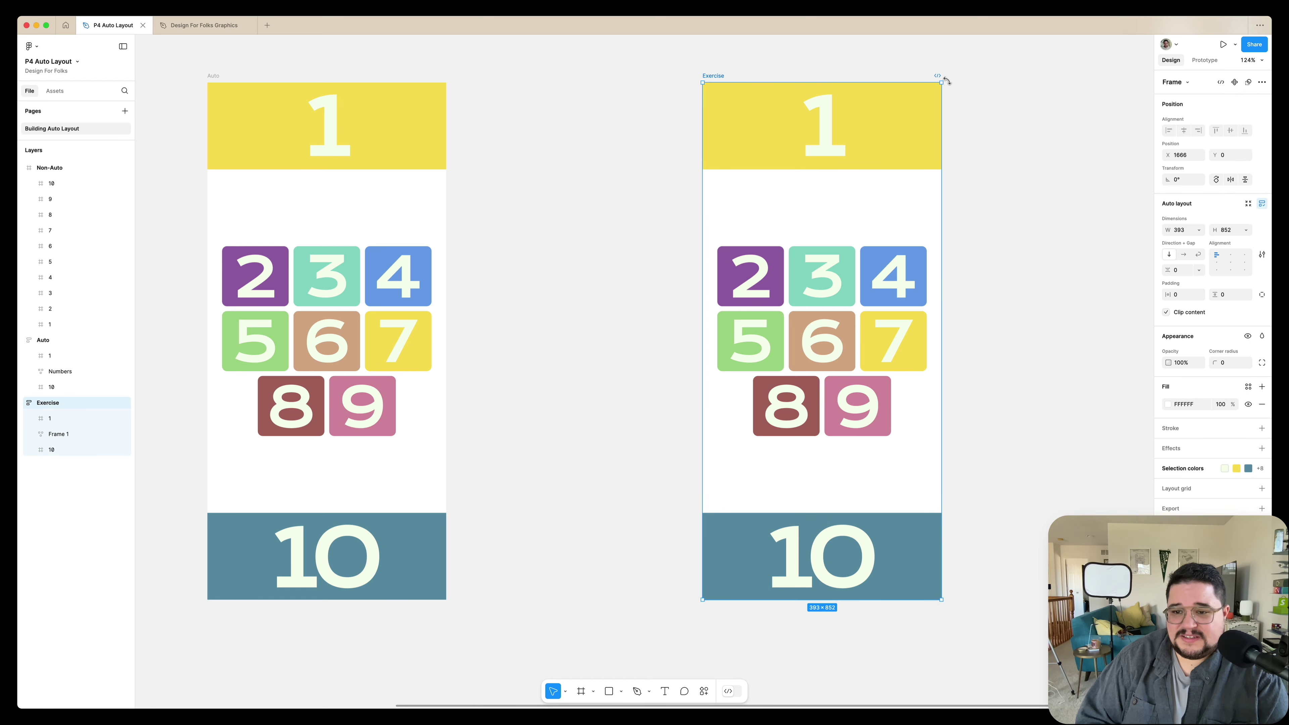
pyautogui.moveTo(945, 81); pyautogui.dragTo(1025, 94)
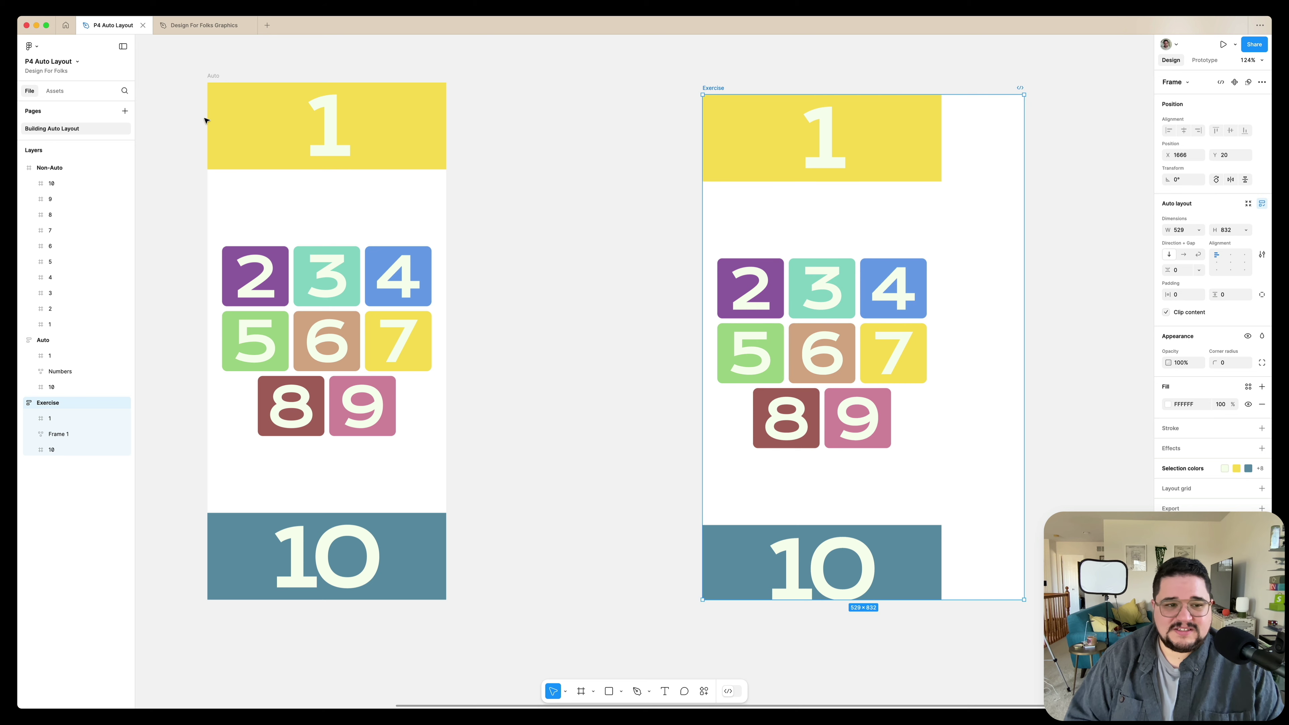
# - Undo the Exercise frame's resizing, and try widening the Auto frame to about 435 and undo that too
pyautogui.press('super+z')
pyautogui.click(212, 76)
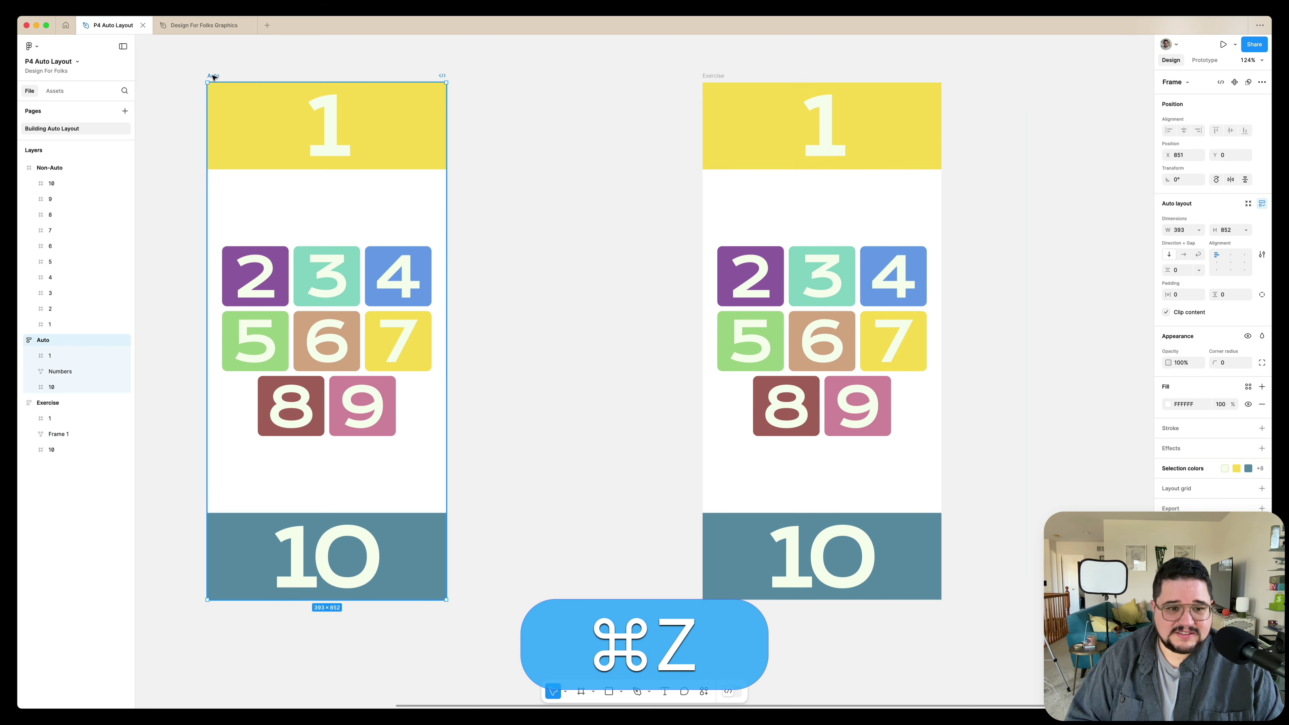
pyautogui.moveTo(447, 103)
pyautogui.mouseDown()
pyautogui.moveTo(619, 103)
pyautogui.moveTo(288, 103)
pyautogui.moveTo(595, 104)
pyautogui.moveTo(446, 107)
pyautogui.mouseUp()
pyautogui.press('super+z')
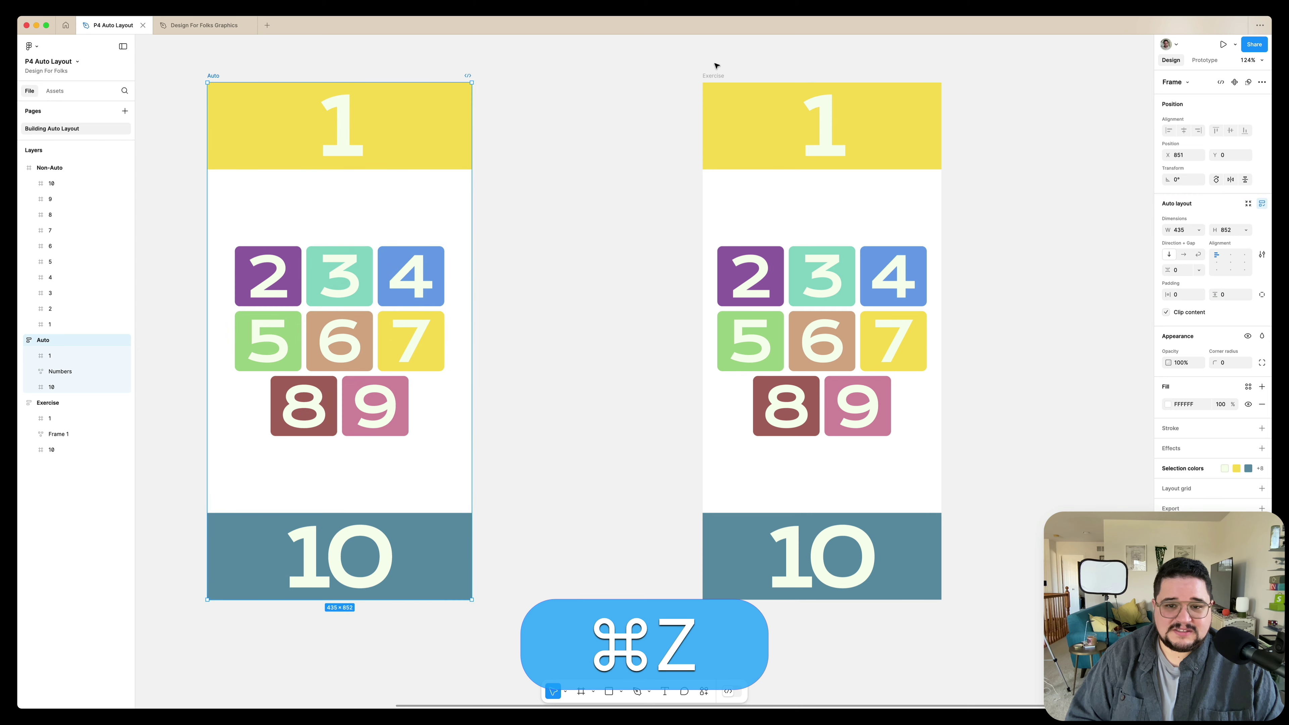
# - Try widening the Exercise frame from its right edge for comparison and undo the change
pyautogui.click(719, 77)
pyautogui.moveTo(942, 122); pyautogui.dragTo(1006, 230)
pyautogui.press('super+z')
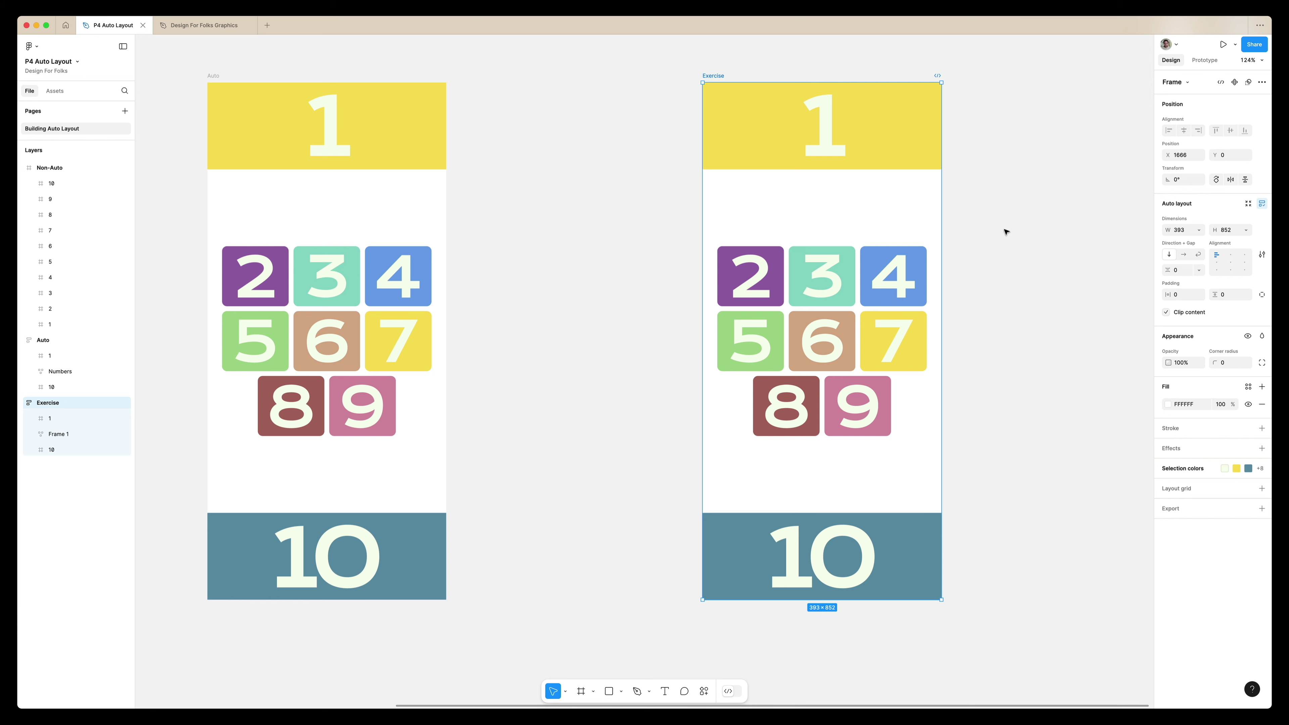
# - Set the width of tile 1, the number frame and tile 10 in the Exercise frame to Fill container
pyautogui.click(888, 147)
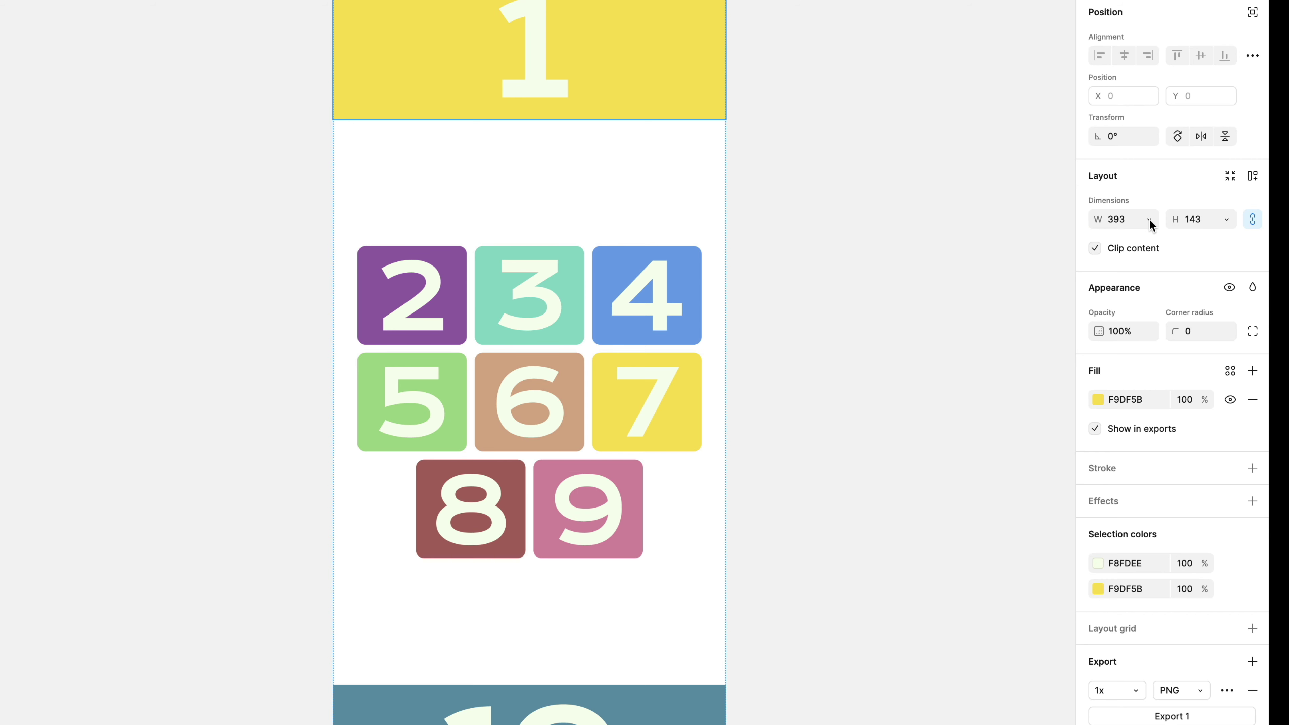
pyautogui.click(1150, 220)
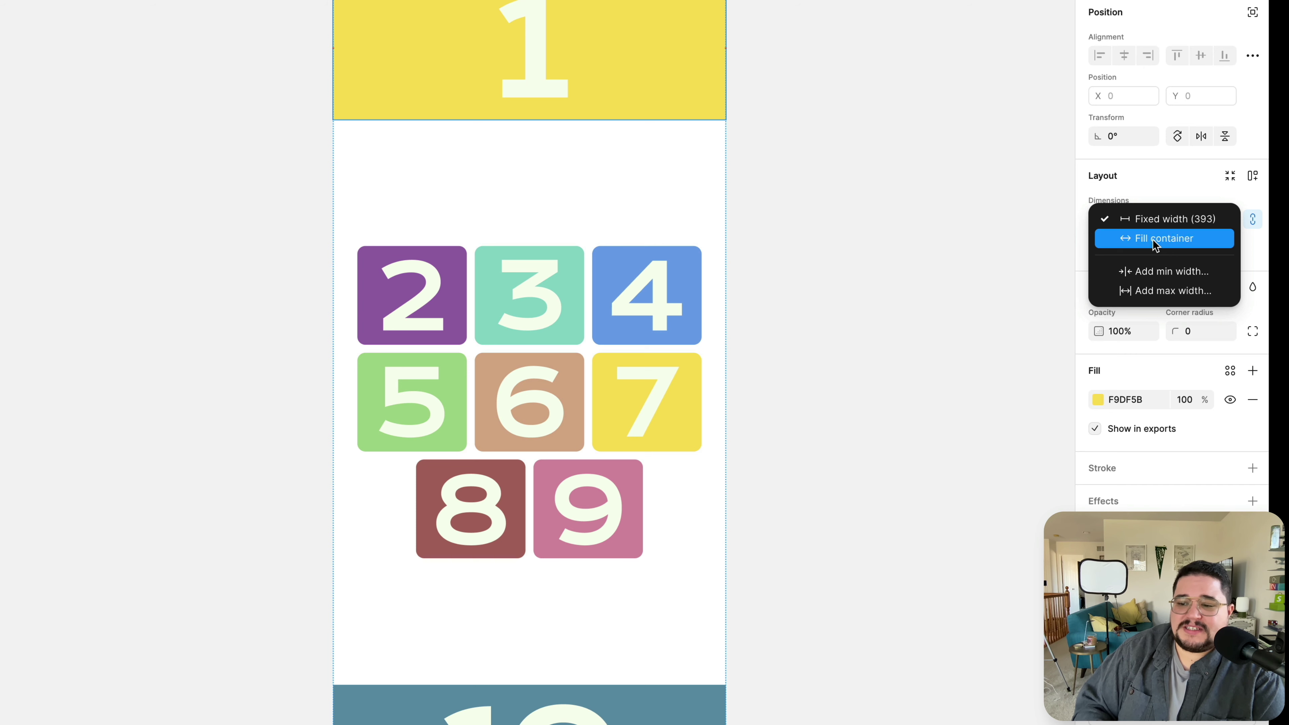
pyautogui.click(1156, 247)
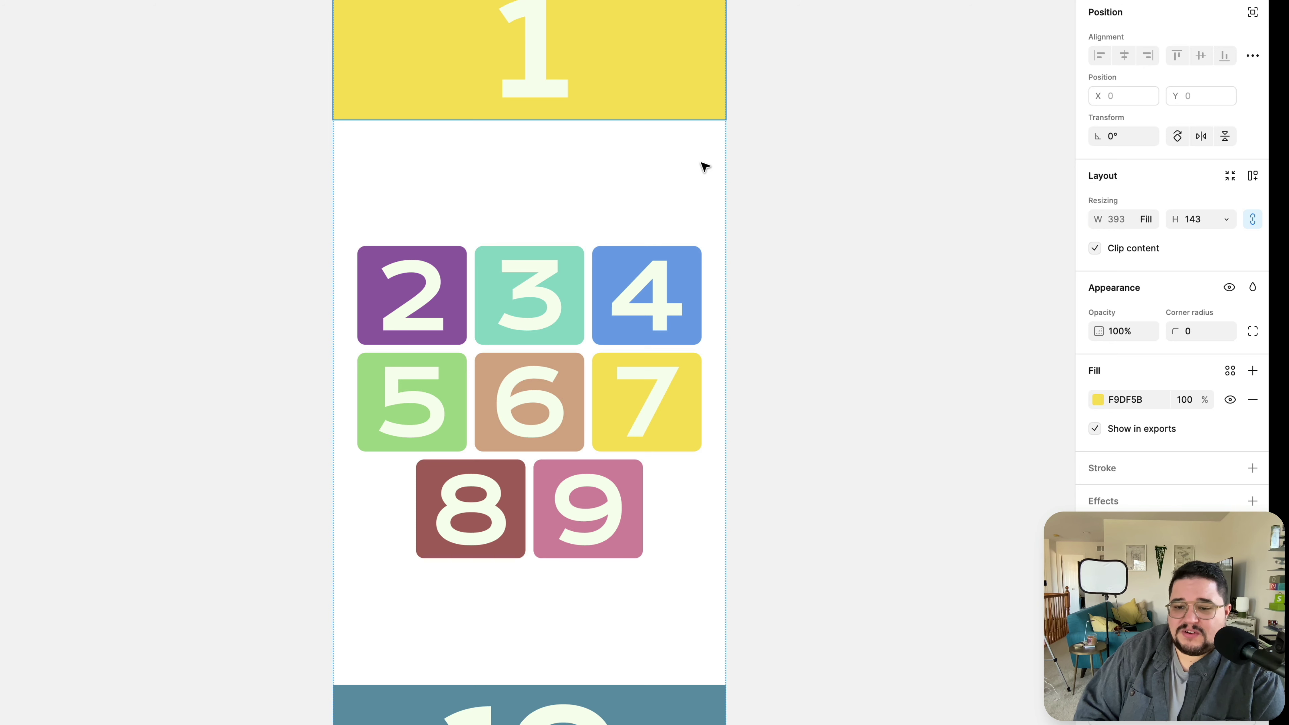
pyautogui.click(696, 169)
pyautogui.click(1151, 220)
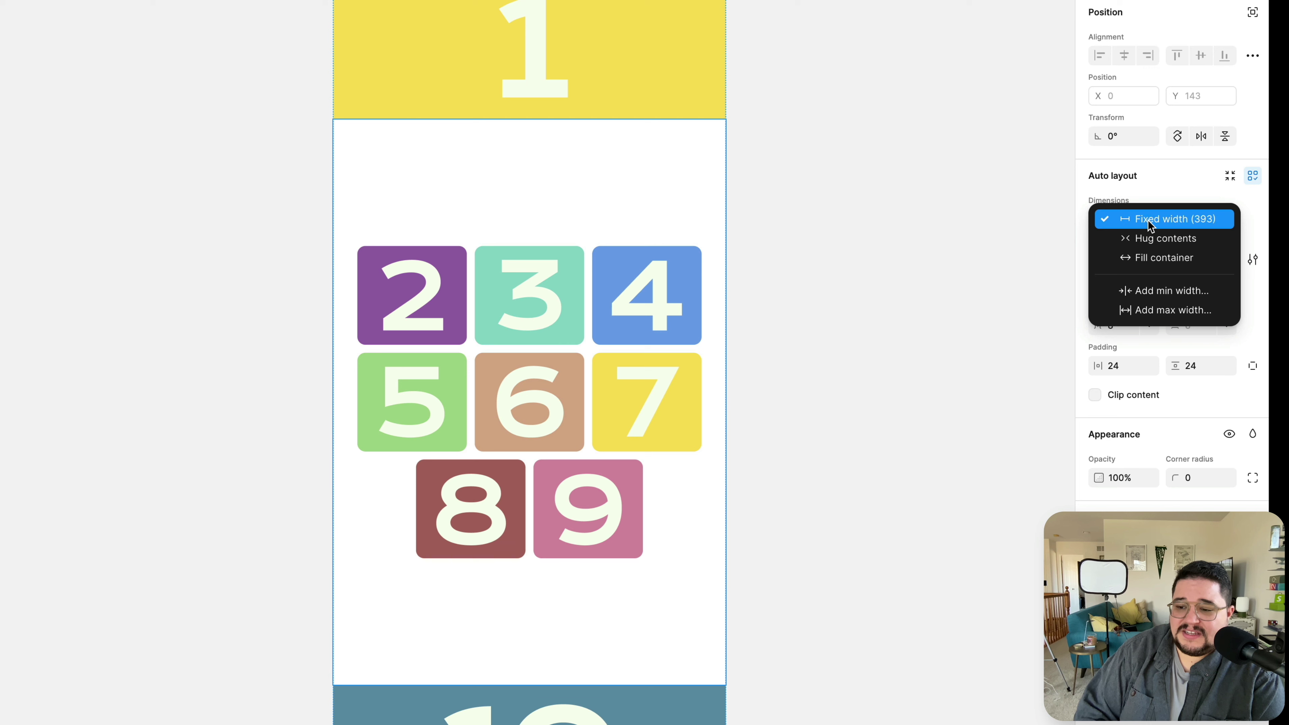
pyautogui.click(1154, 258)
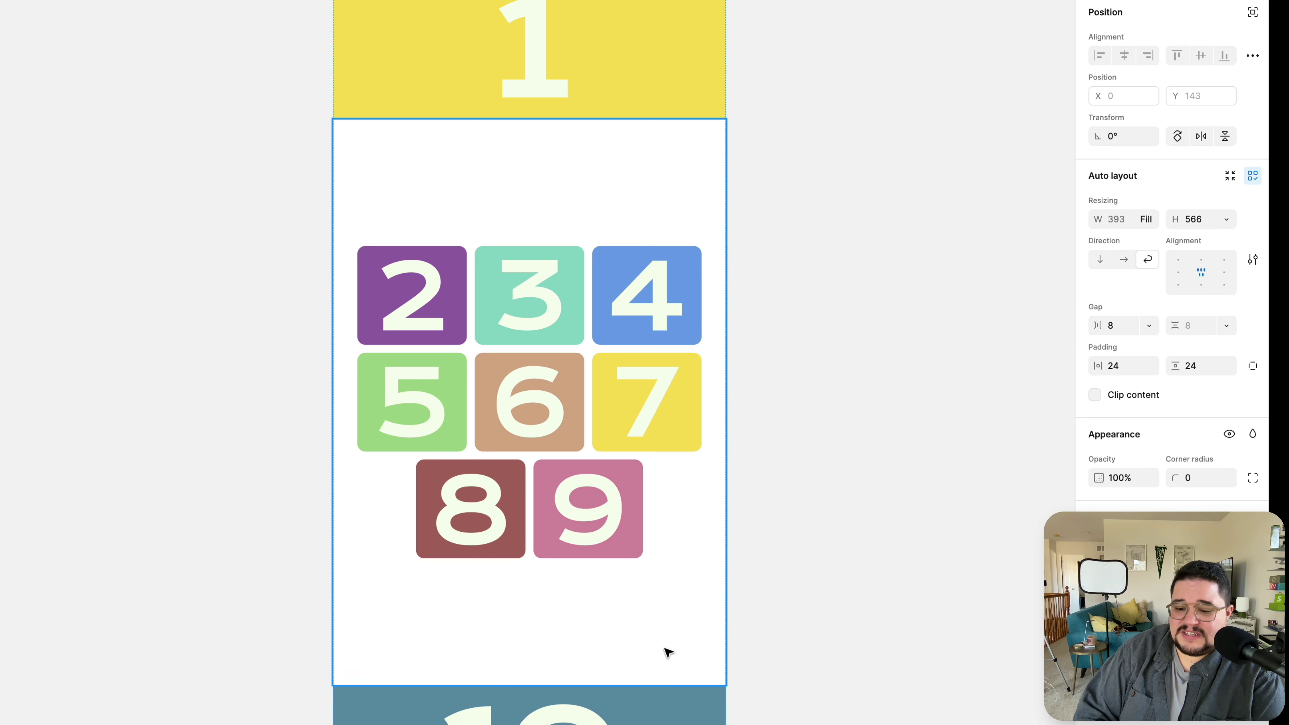
pyautogui.click(668, 703)
pyautogui.click(1140, 220)
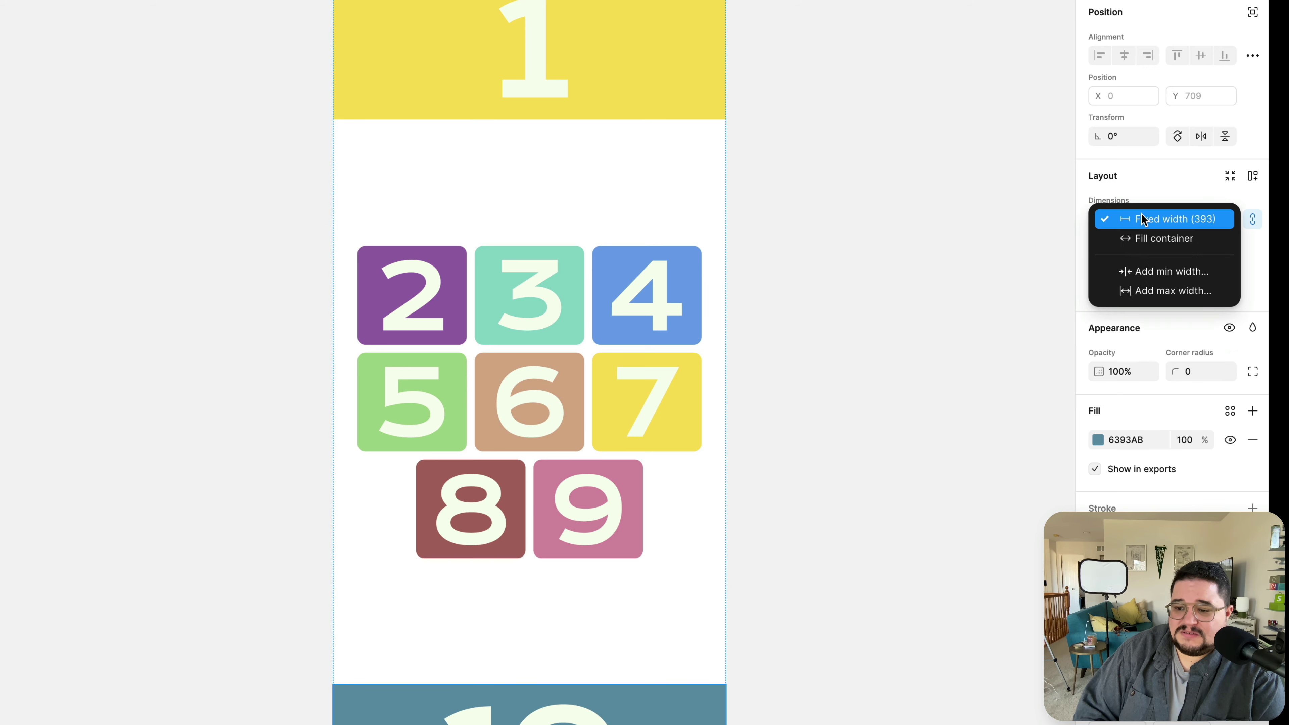
pyautogui.click(1148, 241)
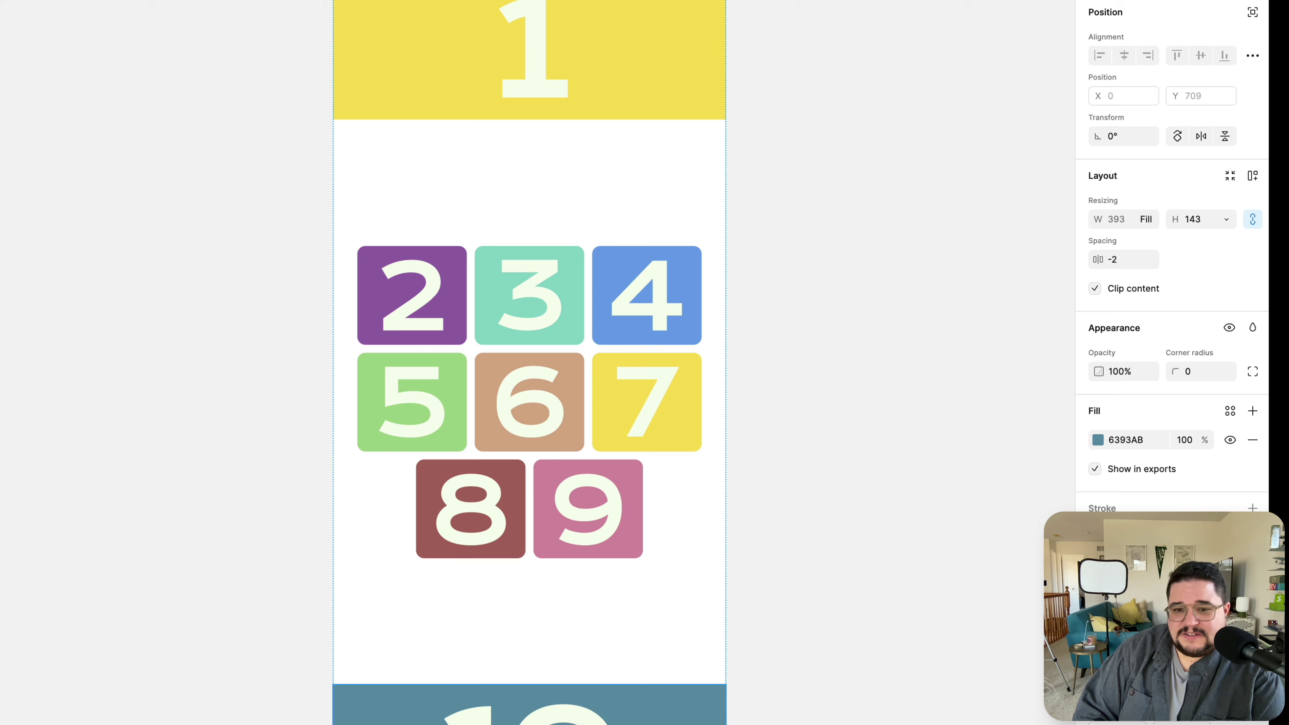
# - Try narrowing the Exercise frame to about 315 wide and resizing it from its lower-right corner, and undo the resizing
pyautogui.press('Escape')
pyautogui.moveTo(727, 118); pyautogui.dragTo(644, 74)
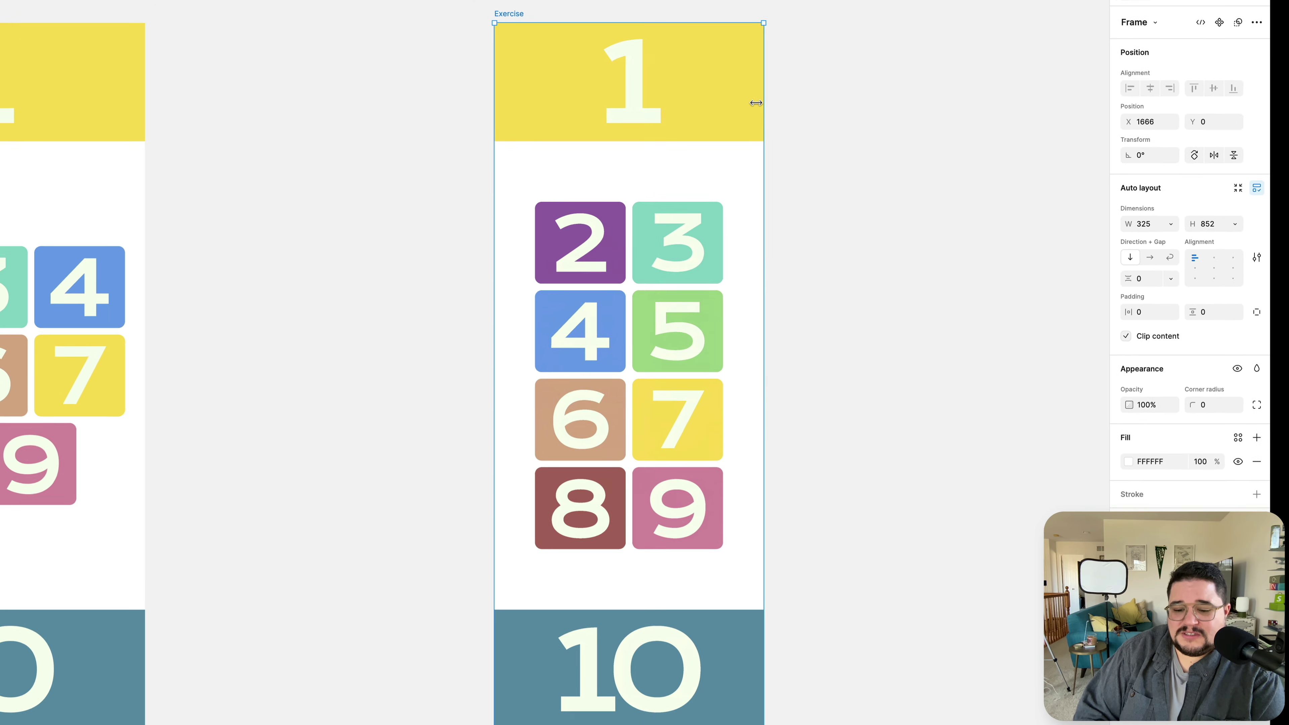
pyautogui.moveTo(756, 103); pyautogui.dragTo(756, 108)
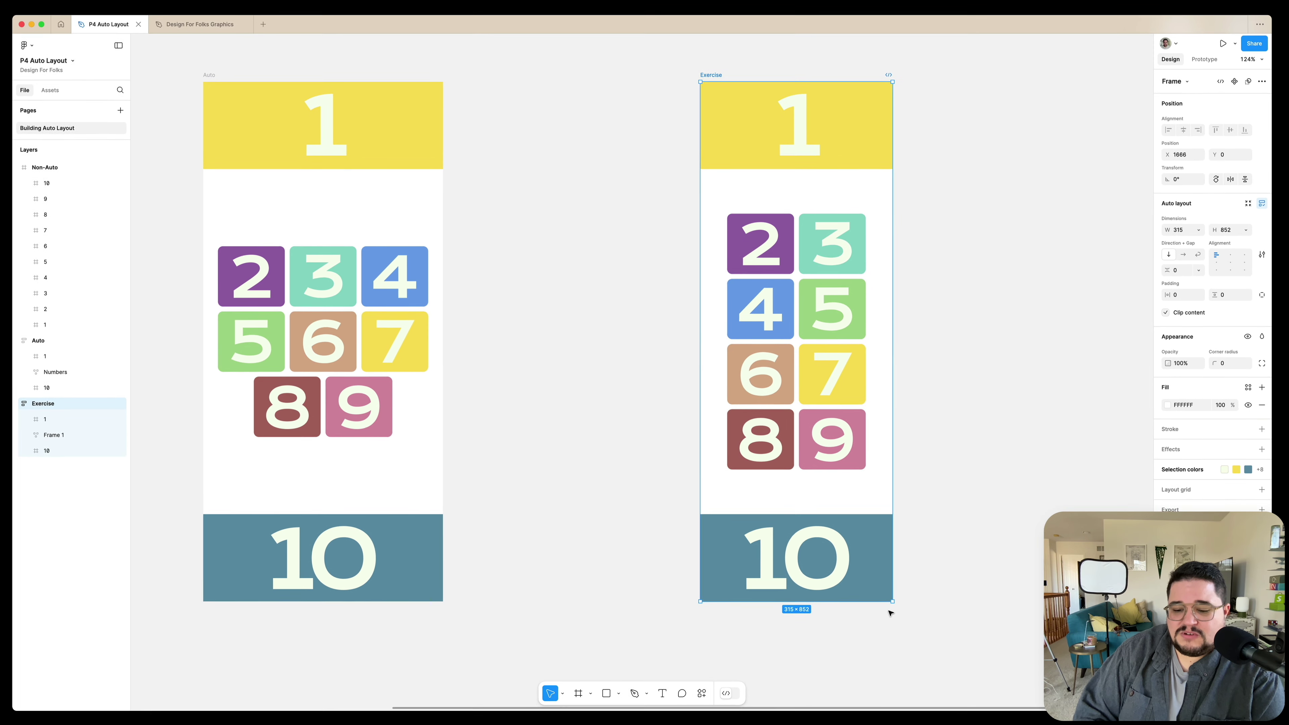
pyautogui.moveTo(894, 602); pyautogui.dragTo(958, 533)
pyautogui.press('super+z')
pyautogui.press('super+z')
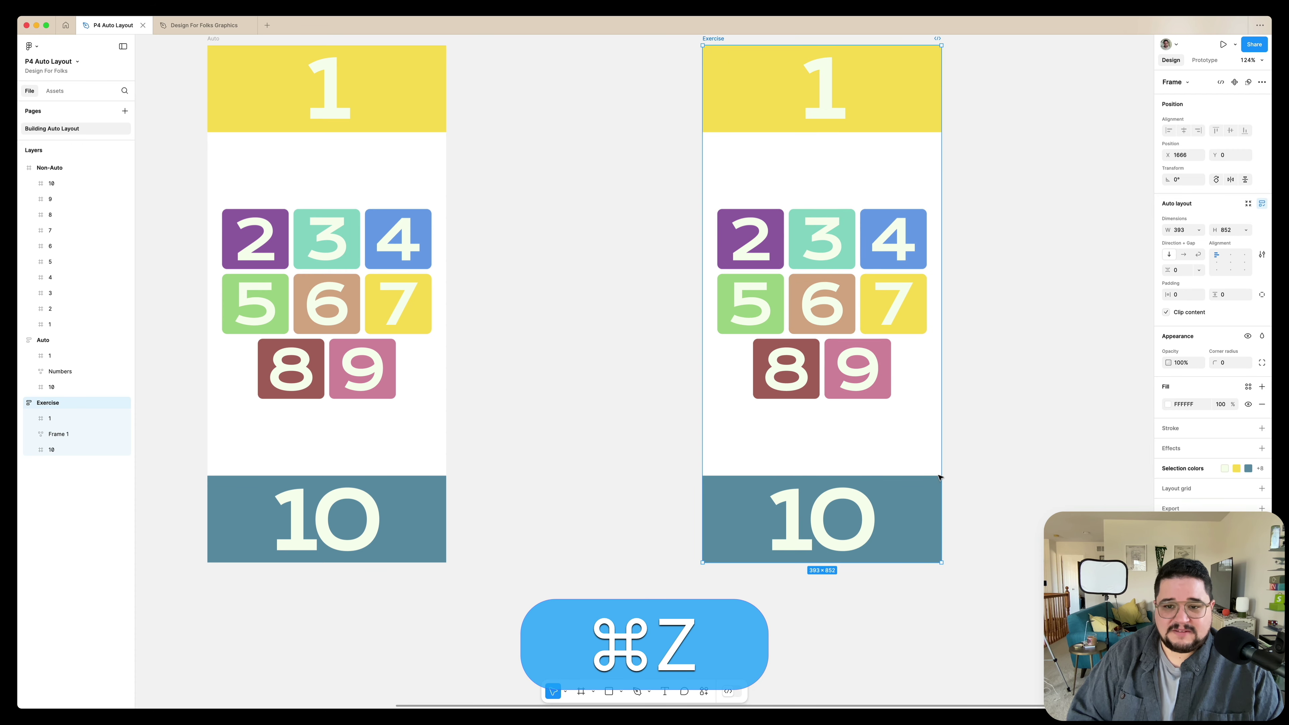
# - Set the height of tiles 1 and 10 in the Exercise frame to Fill container, and select the number frame between them
pyautogui.scroll(2, 930, 466)
pyautogui.hscroll(-2, 929, 467)
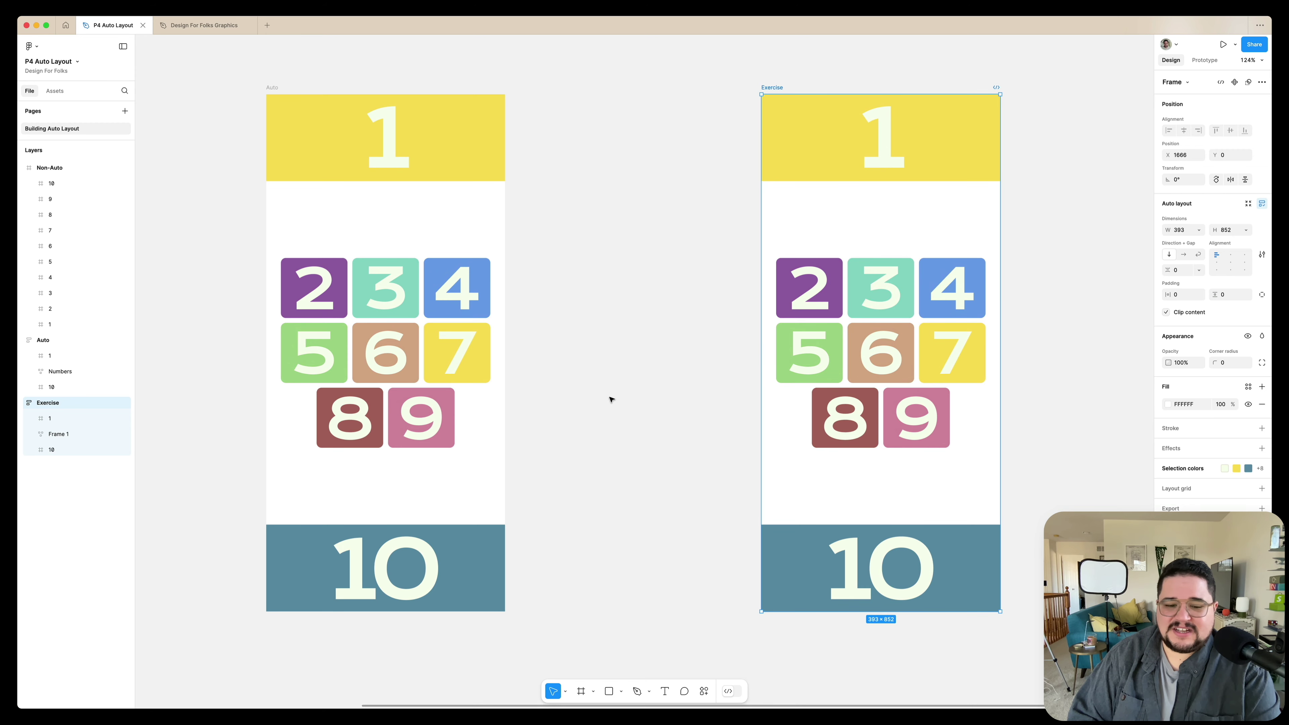
pyautogui.click(815, 572)
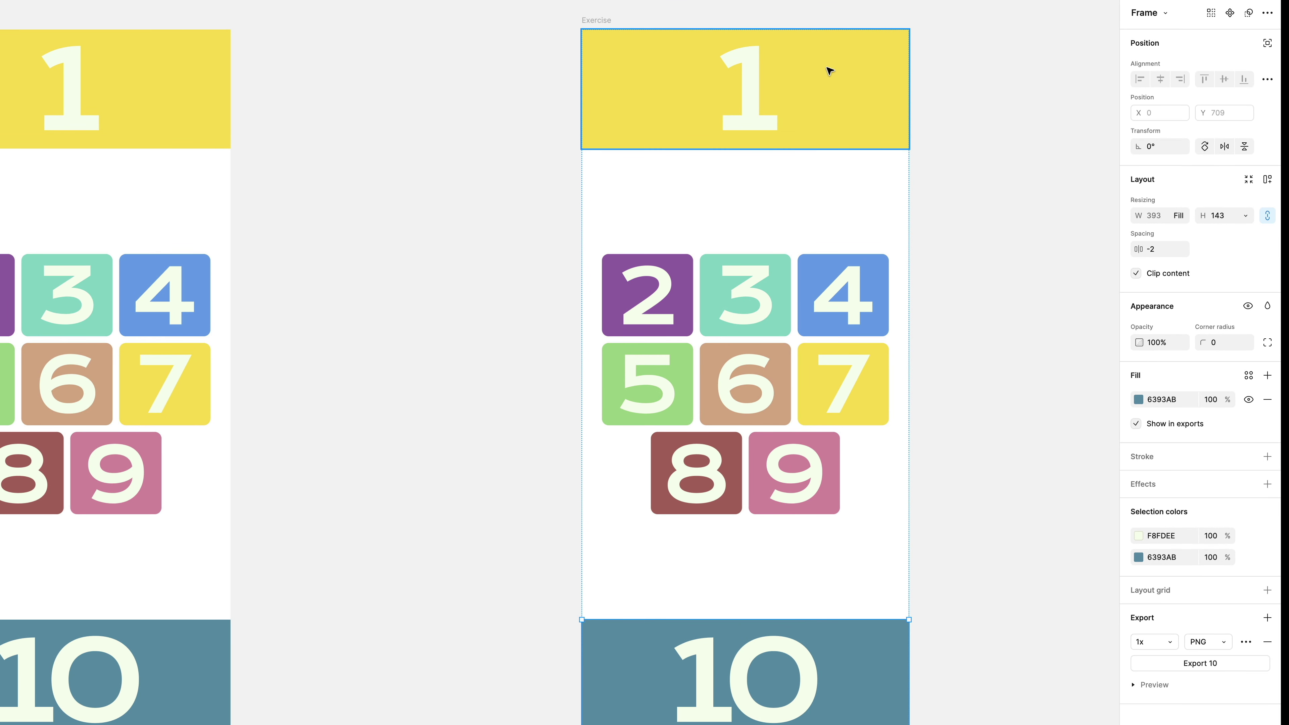
pyautogui.keyDown('shift'); pyautogui.click(871, 74); pyautogui.keyUp('shift')
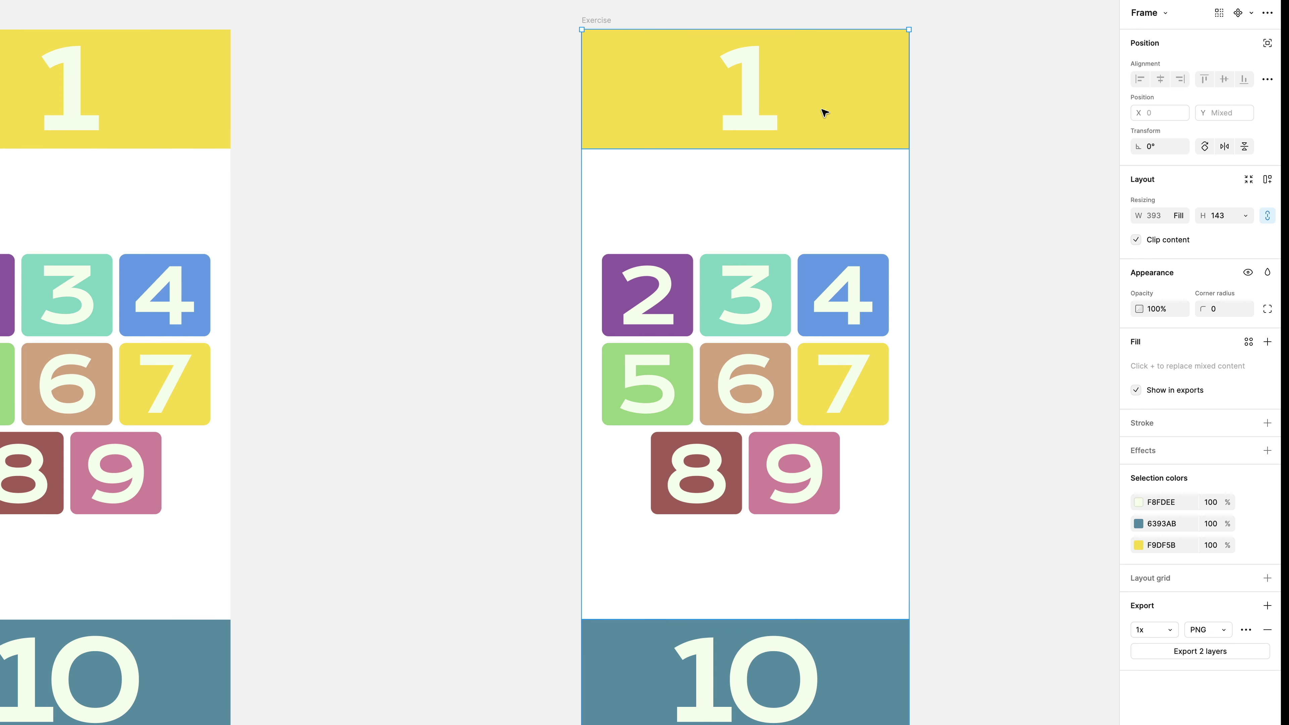
pyautogui.click(1248, 217)
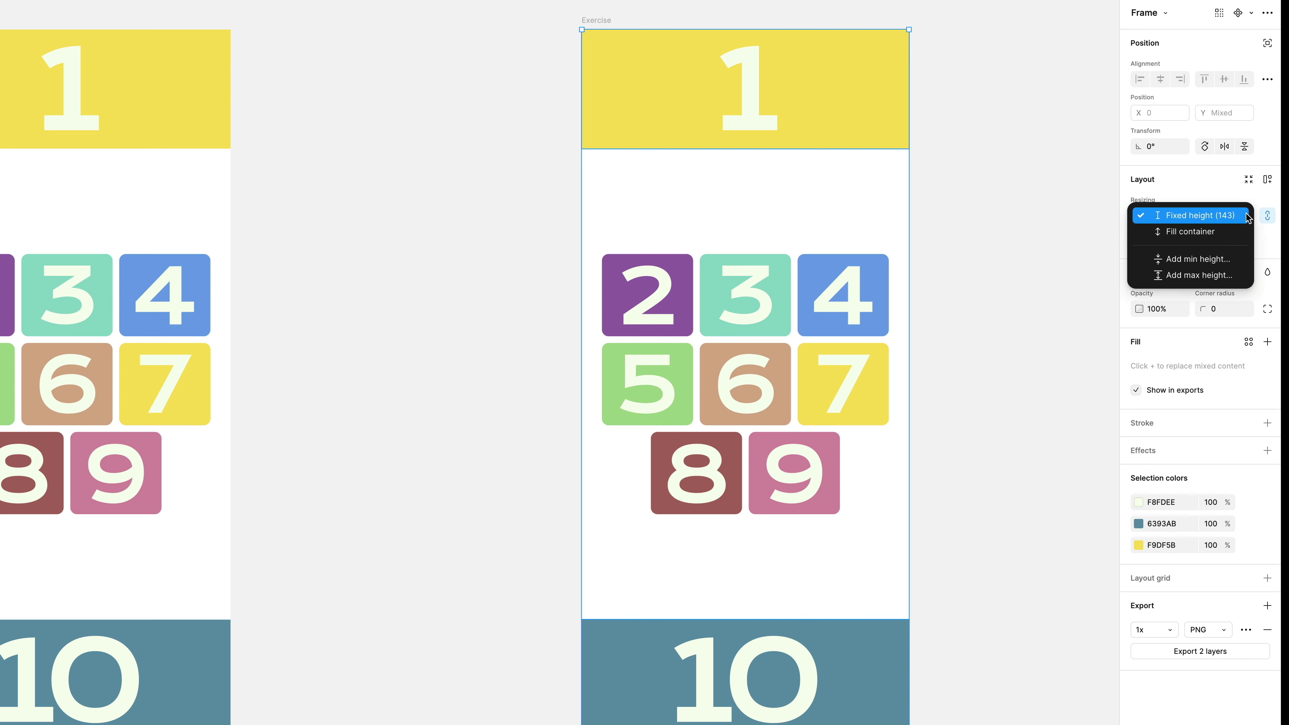
pyautogui.click(1233, 235)
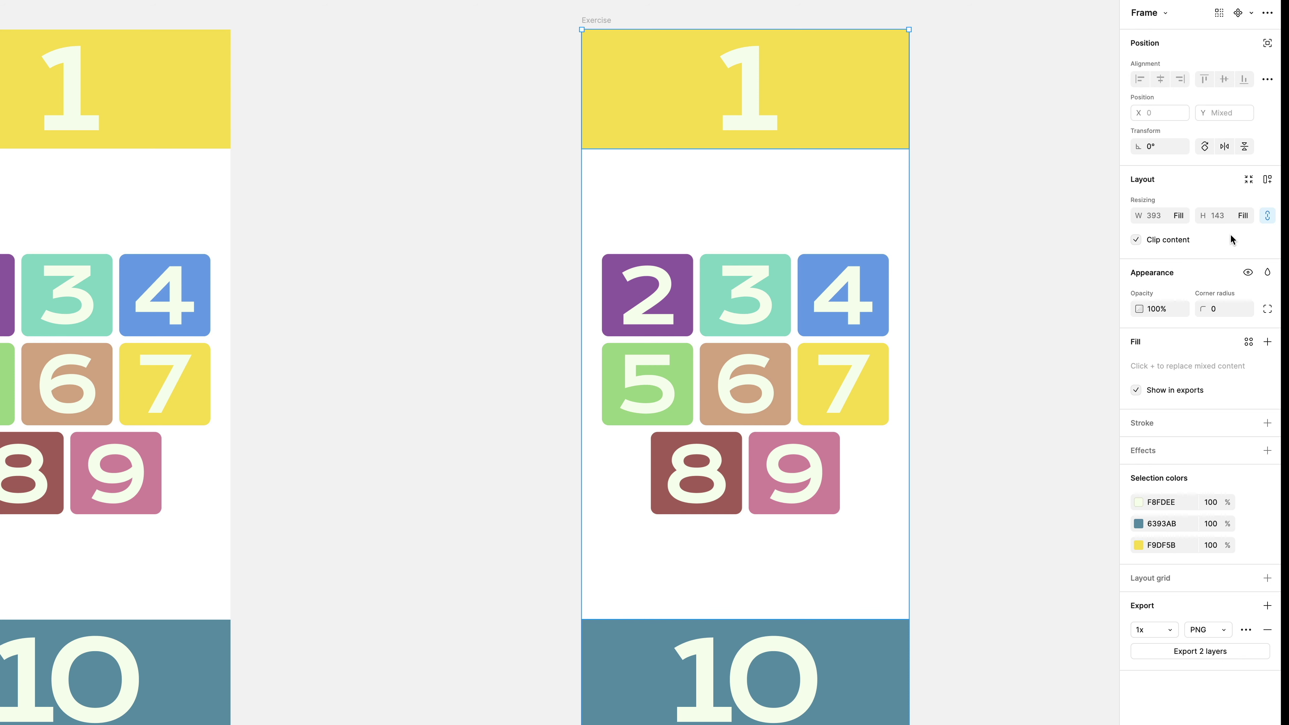
pyautogui.click(945, 199)
pyautogui.click(763, 203)
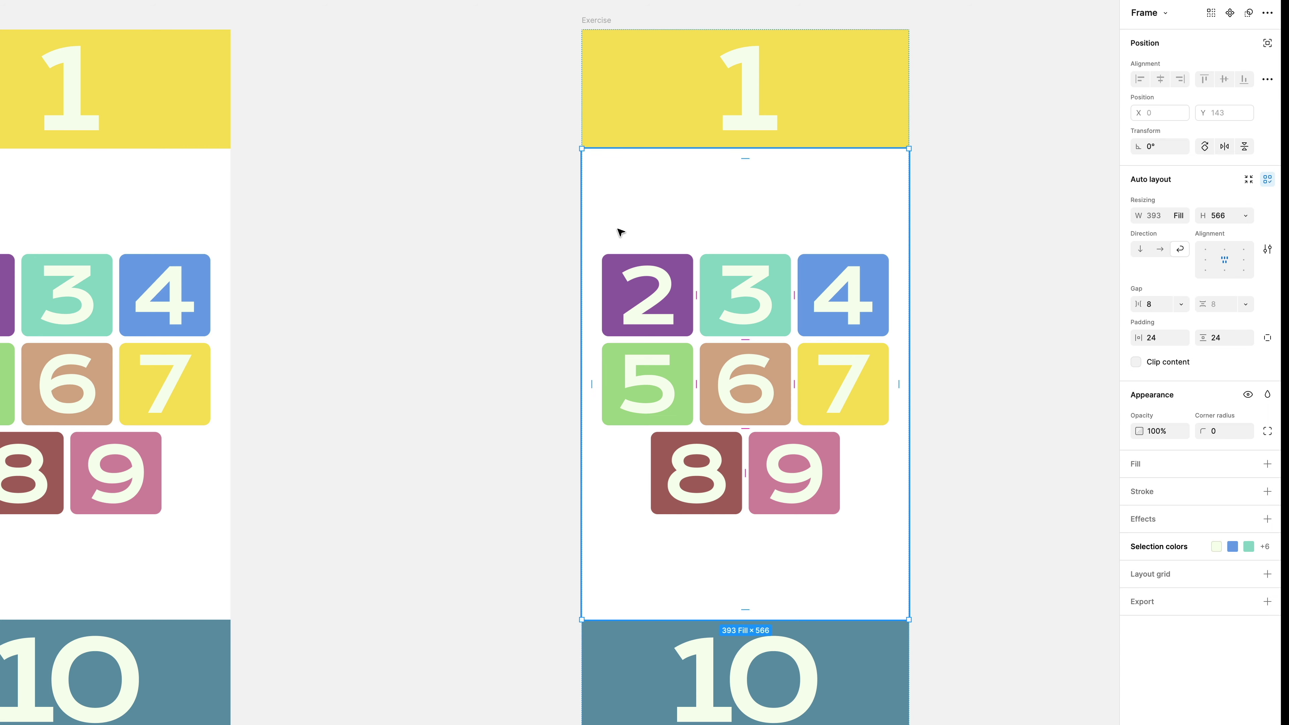
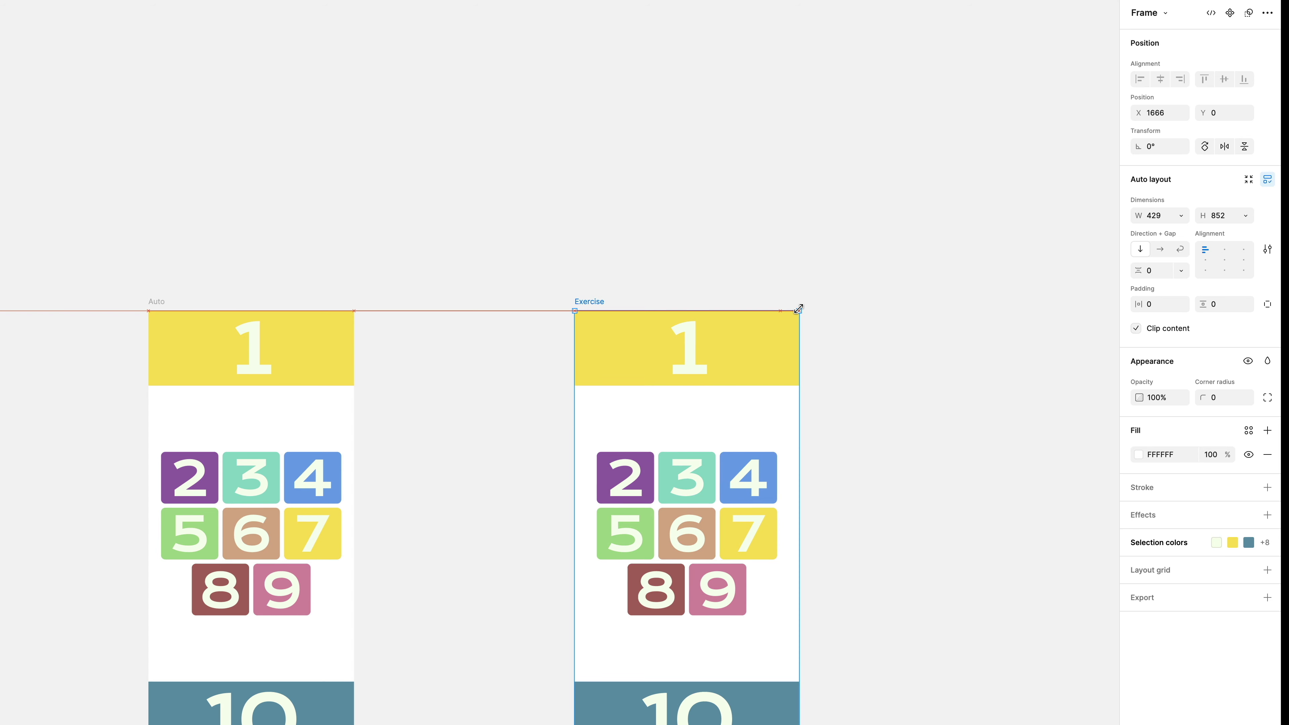
# - Undo the last widening of the Exercise frame
pyautogui.hscroll(-5, 798, 309)
pyautogui.scroll(-3, 798, 309)
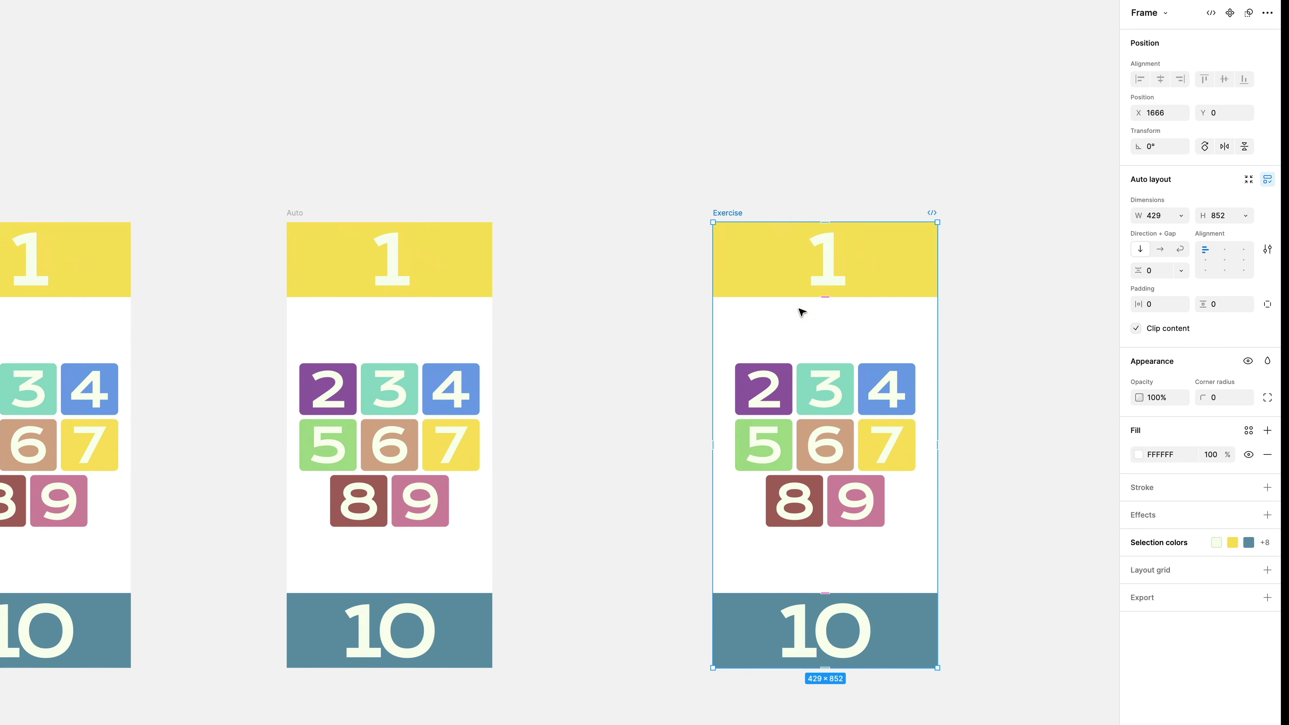
pyautogui.hscroll(3, 801, 312)
pyautogui.scroll(-1, 802, 312)
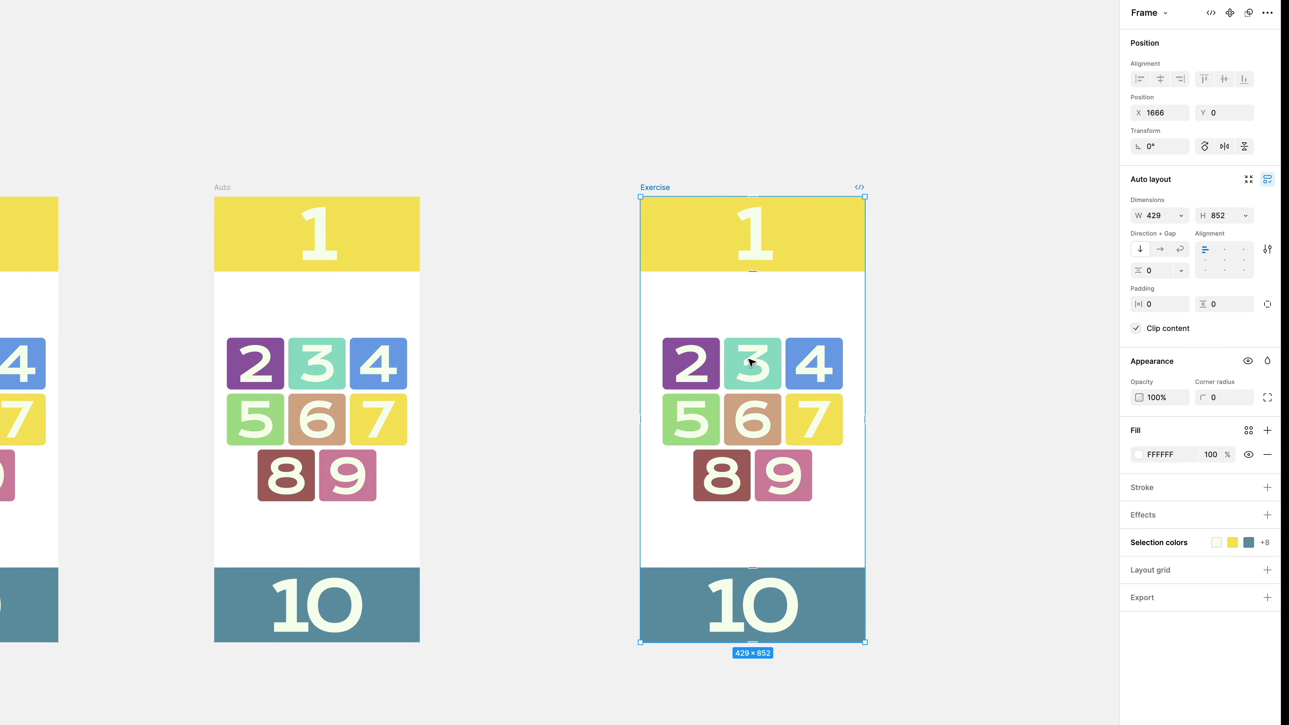
pyautogui.press('super+z')
pyautogui.scroll(3, 699, 337)
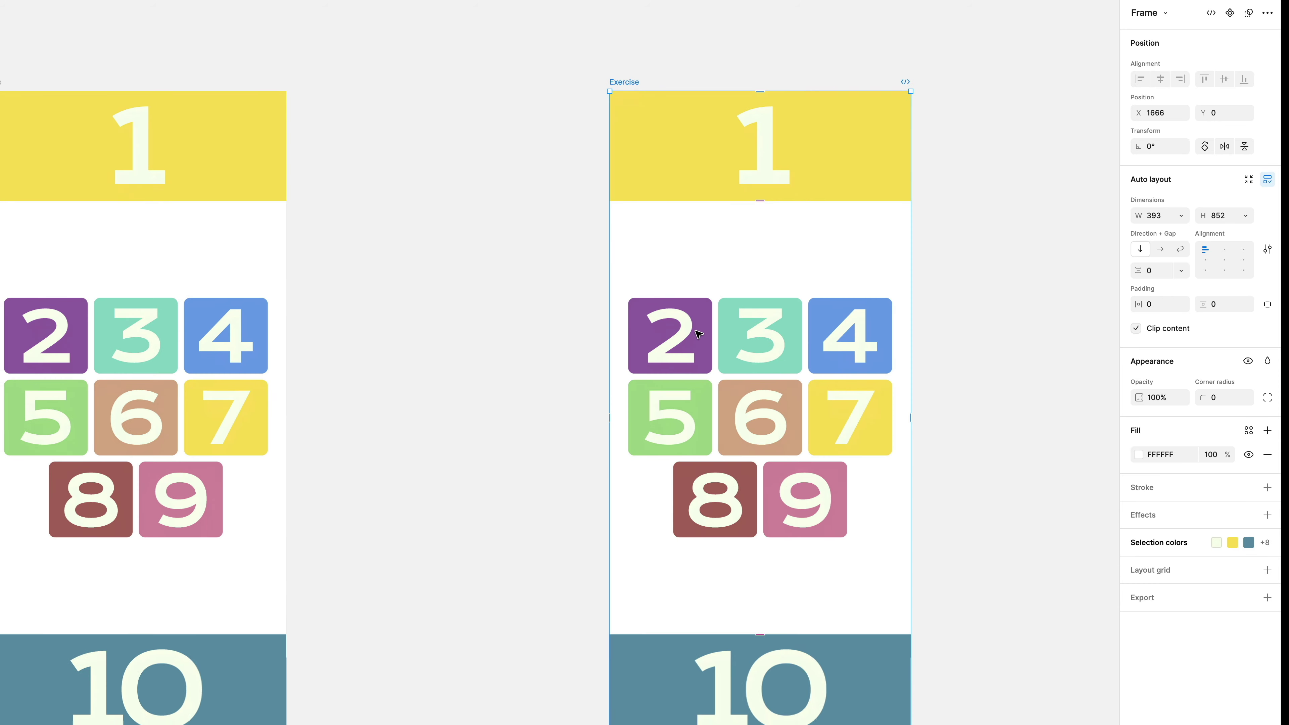
# - Duplicate the Exercise frame beside the original and enlarge the copy from its upper-right corner to about 438 × 950
pyautogui.moveTo(625, 77); pyautogui.dragTo(820, 52)
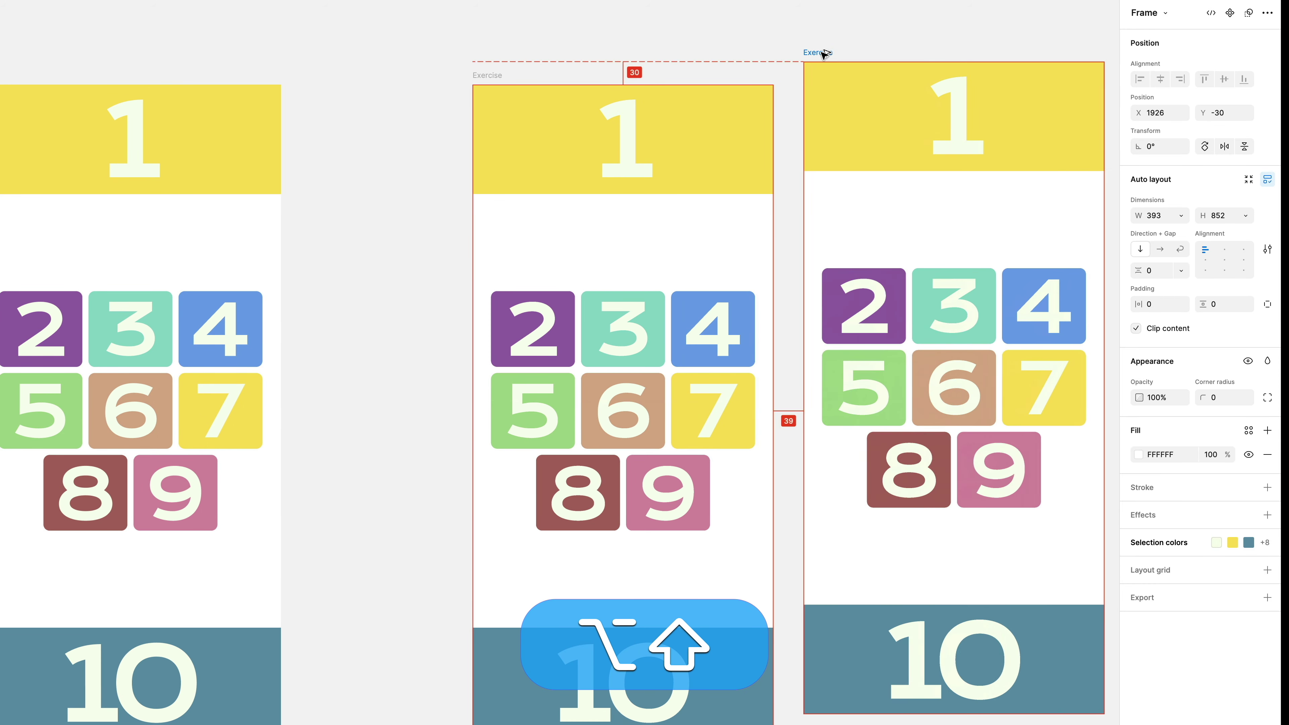
pyautogui.hscroll(5, 823, 52)
pyautogui.moveTo(862, 98); pyautogui.dragTo(898, 58)
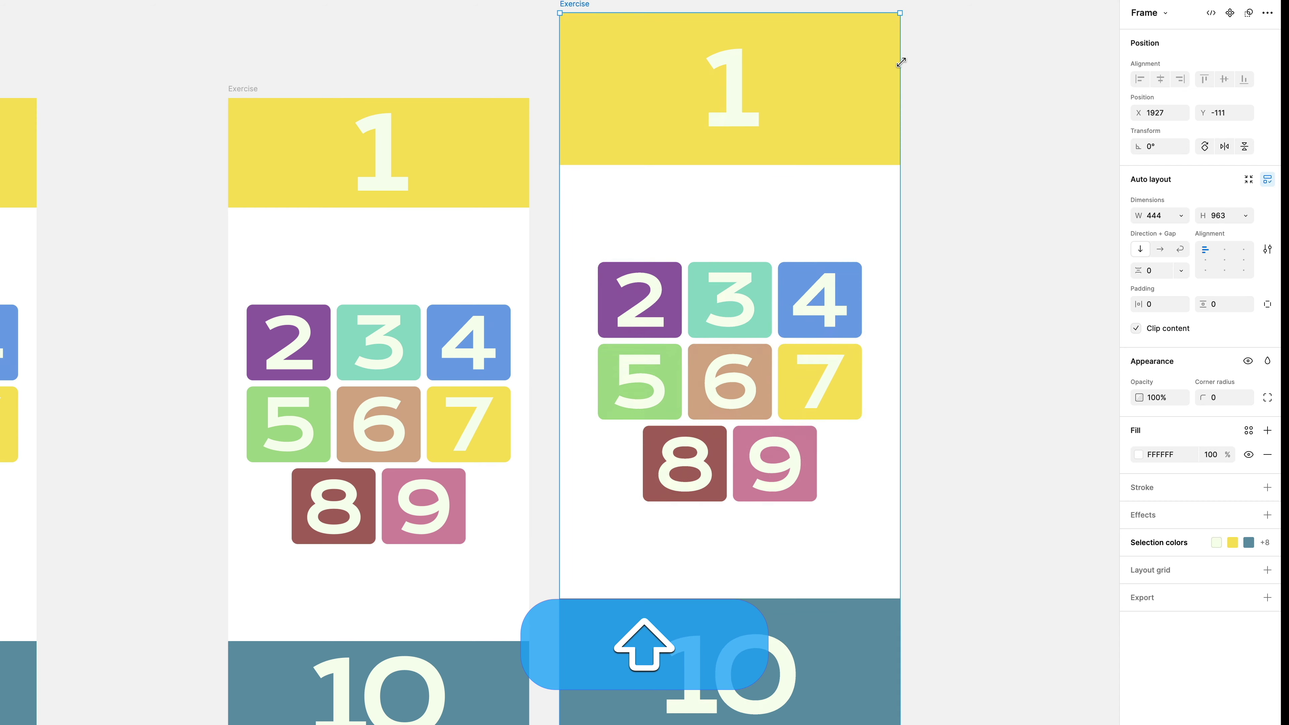
# - Duplicate the enlarged Exercise copy beside it and resize the new copy to about 501 × 877
pyautogui.hscroll(5, 898, 66)
pyautogui.moveTo(345, 34); pyautogui.dragTo(717, 102)
pyautogui.moveTo(1038, 153); pyautogui.dragTo(1083, 153)
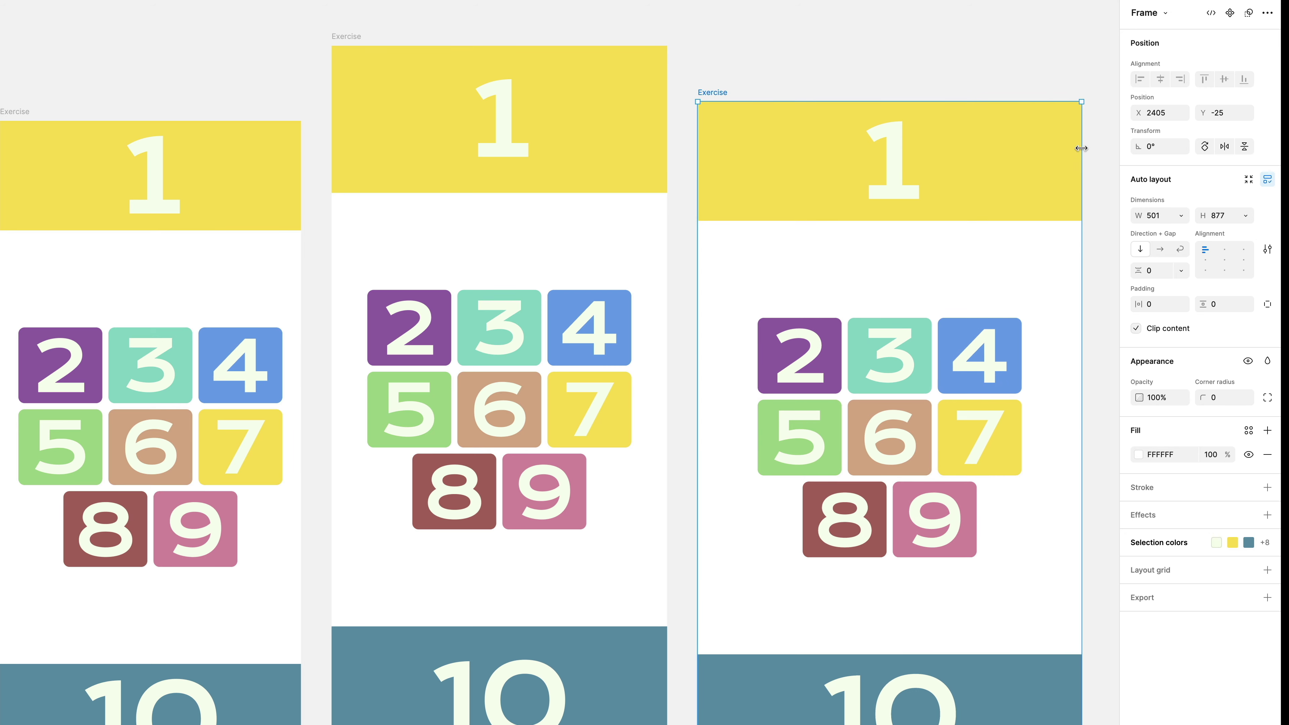
pyautogui.click(915, 35)
# - Delete the two resized copies of the Exercise frame
pyautogui.scroll(-5, 916, 34)
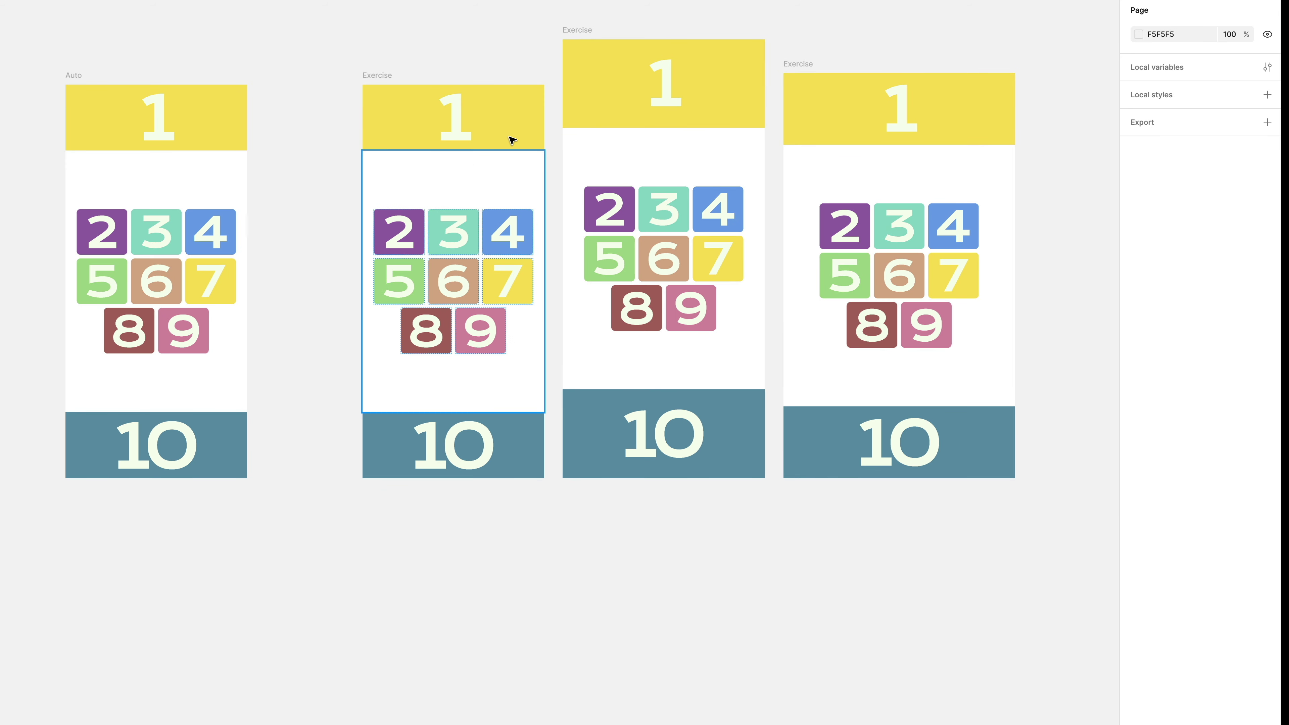
pyautogui.hscroll(4, 338, 358)
pyautogui.scroll(3, 337, 358)
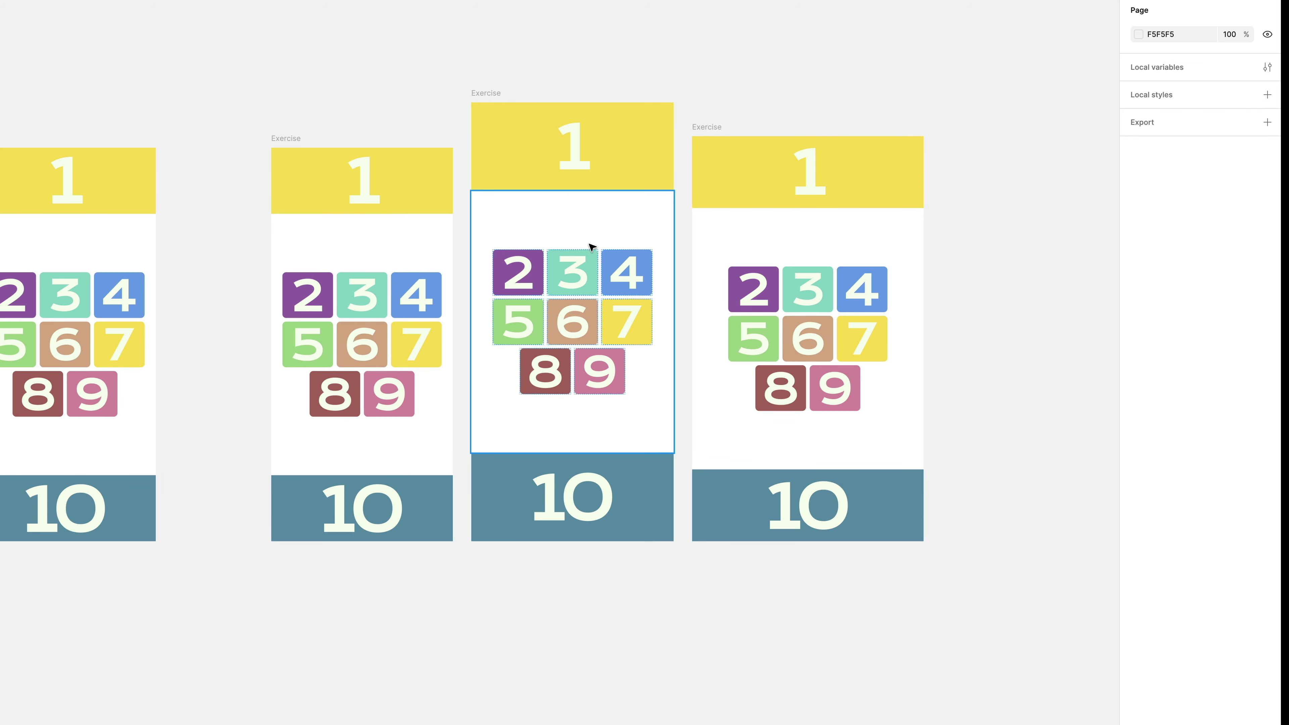
pyautogui.moveTo(462, 63); pyautogui.dragTo(938, 574)
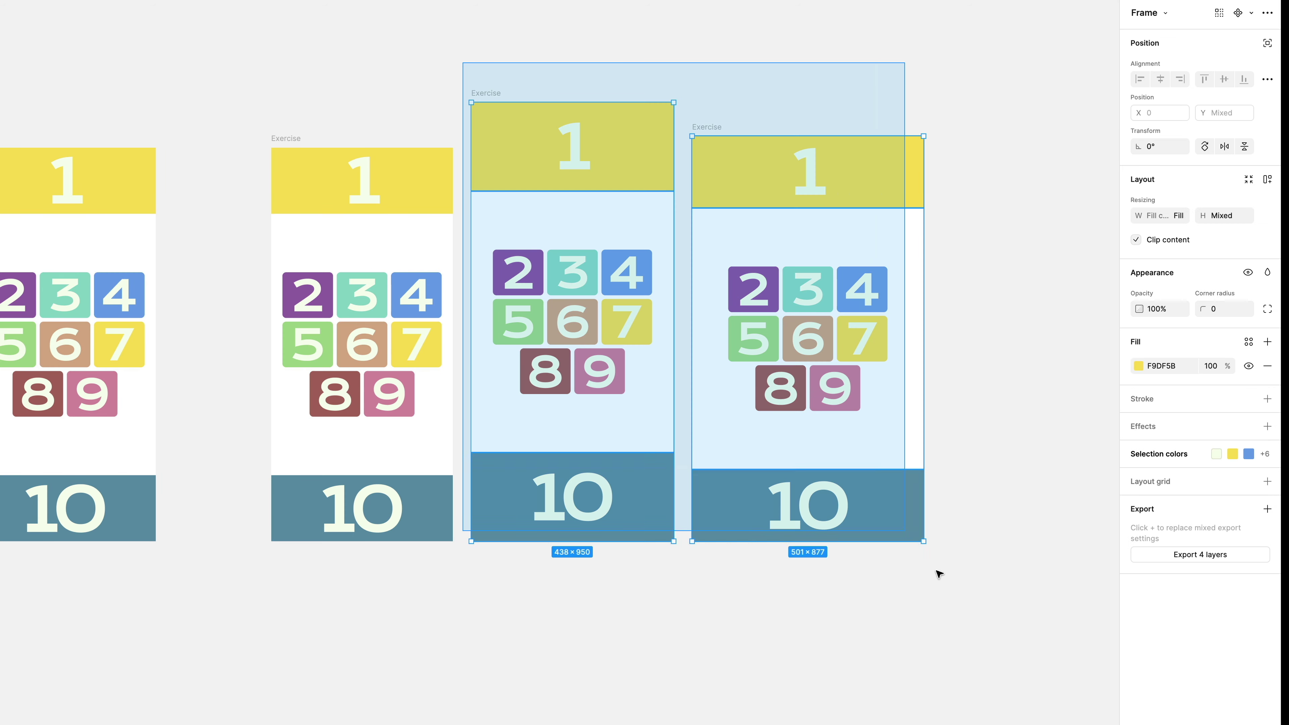
pyautogui.press('Delete')
# - Draw a circle of about 43 × 43 inside the Exercise frame's number frame, placed after tile 9
pyautogui.hscroll(-2, 561, 368)
pyautogui.scroll(3, 476, 449)
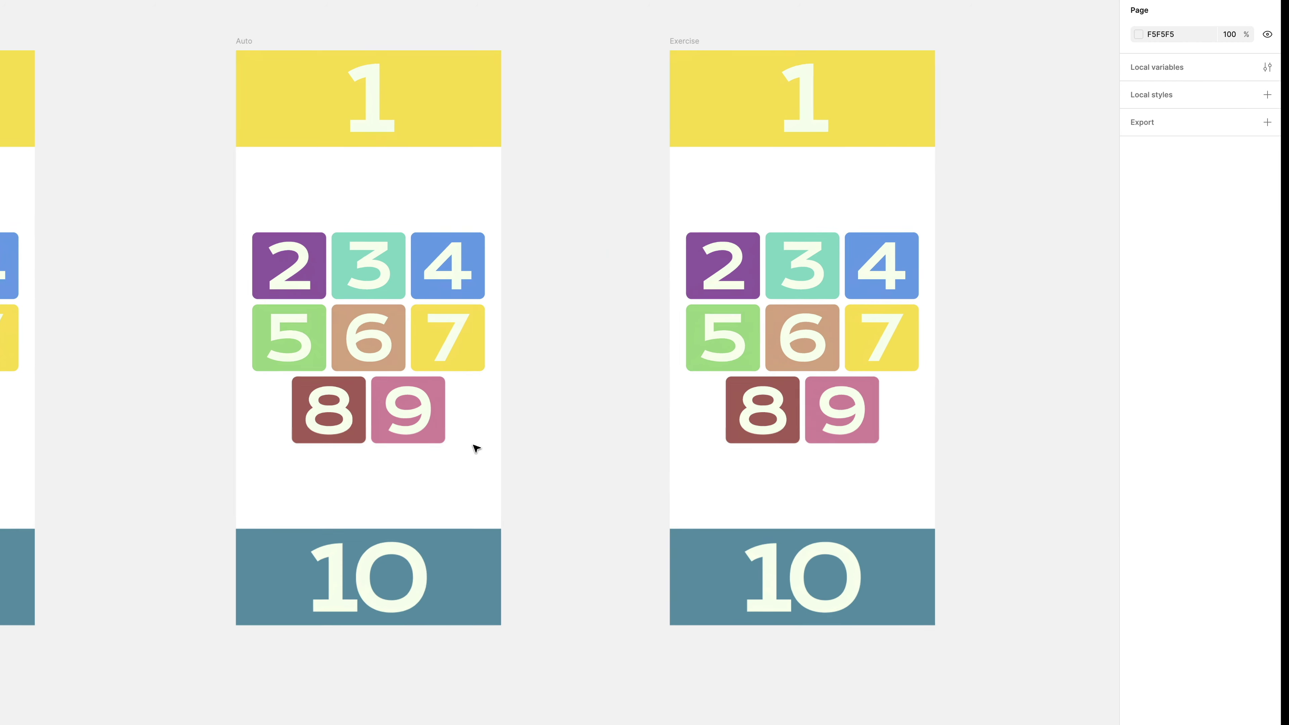
pyautogui.hscroll(-2, 475, 447)
pyautogui.scroll(-3, 469, 443)
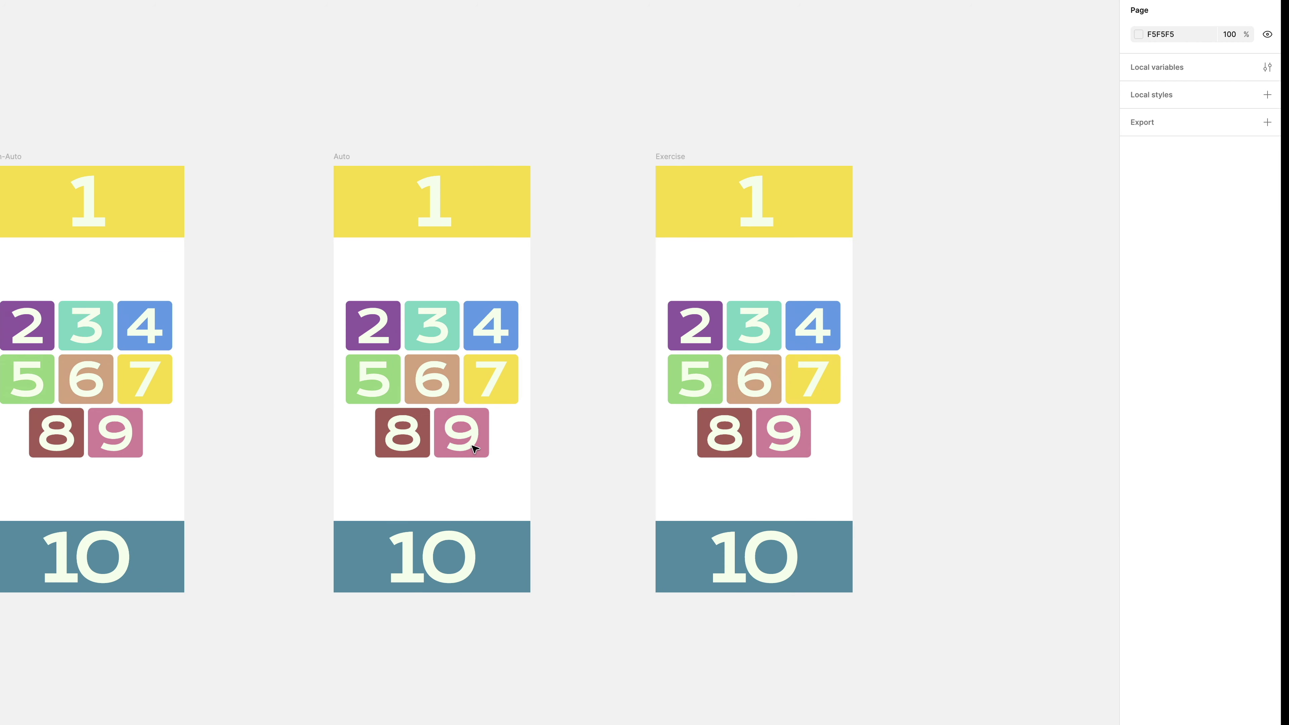
pyautogui.click(829, 278)
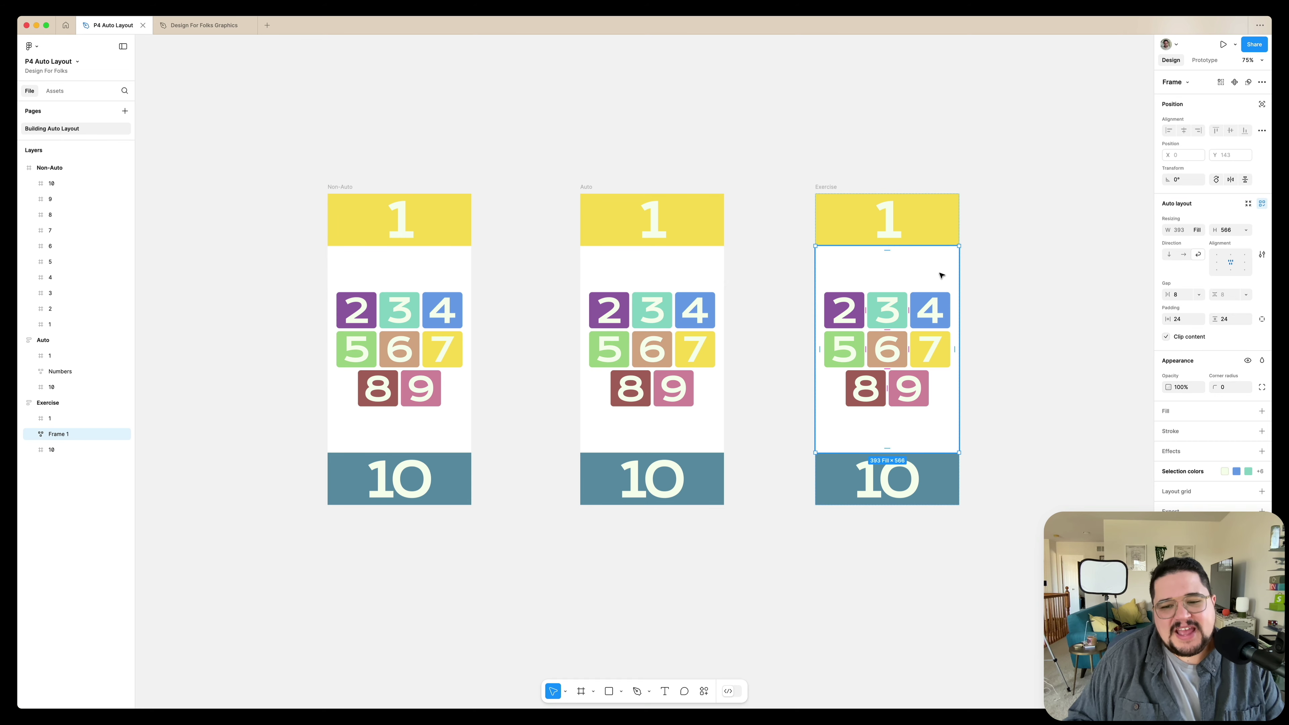
pyautogui.scroll(5, 940, 275)
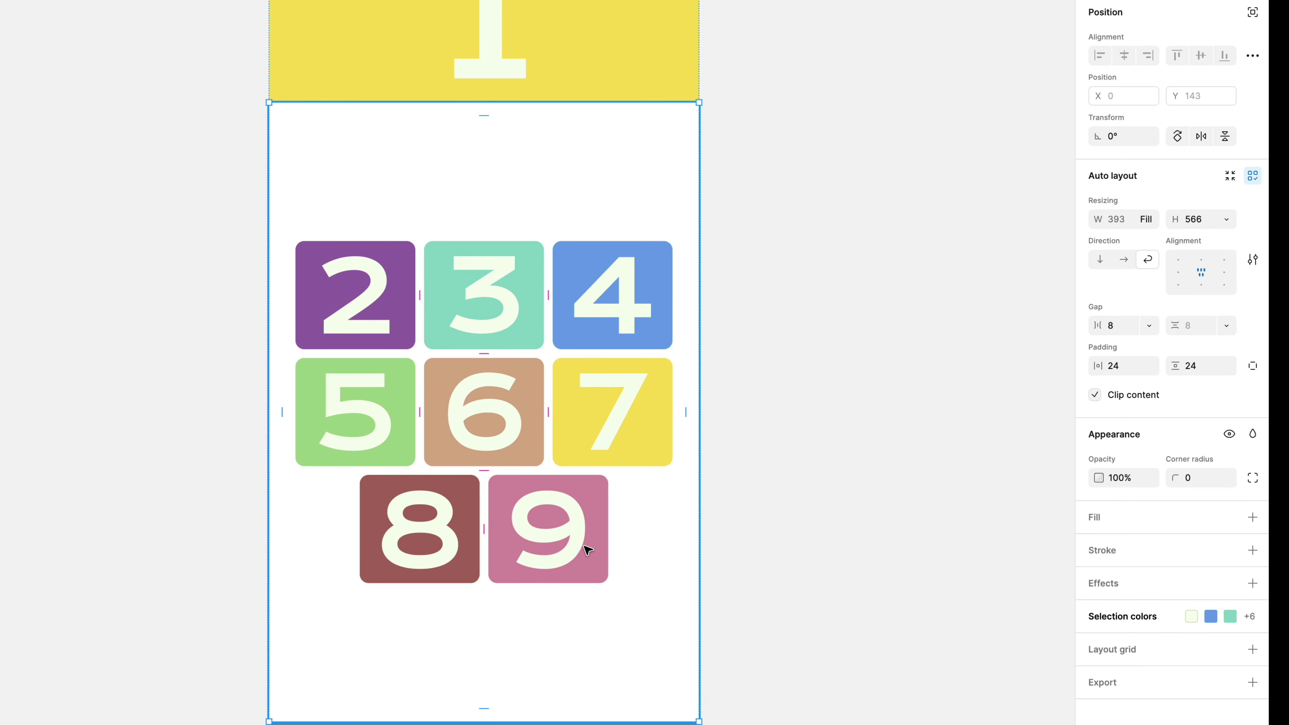
pyautogui.moveTo(619, 469); pyautogui.dragTo(636, 518)
pyautogui.press('shift')
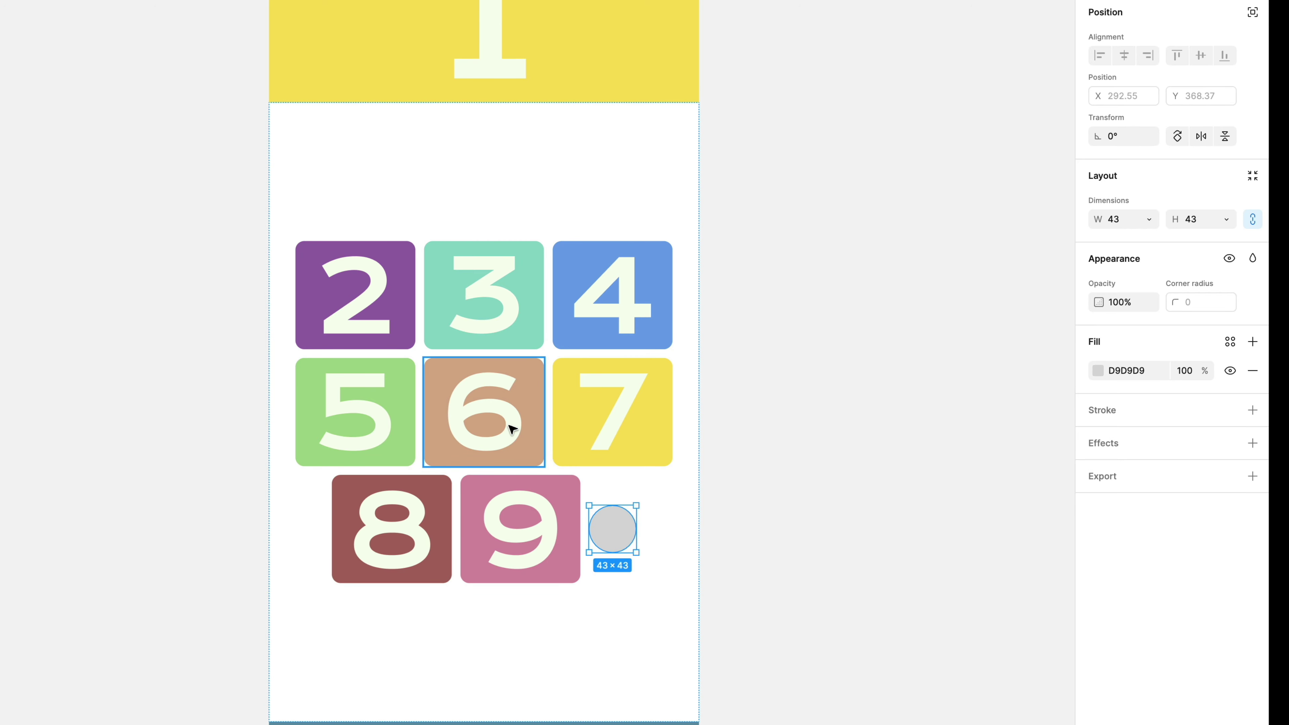
# - Change the new circle's fill color to black (000000)
pyautogui.click(1098, 371)
pyautogui.moveTo(1008, 429); pyautogui.dragTo(833, 570)
pyautogui.click(1098, 371)
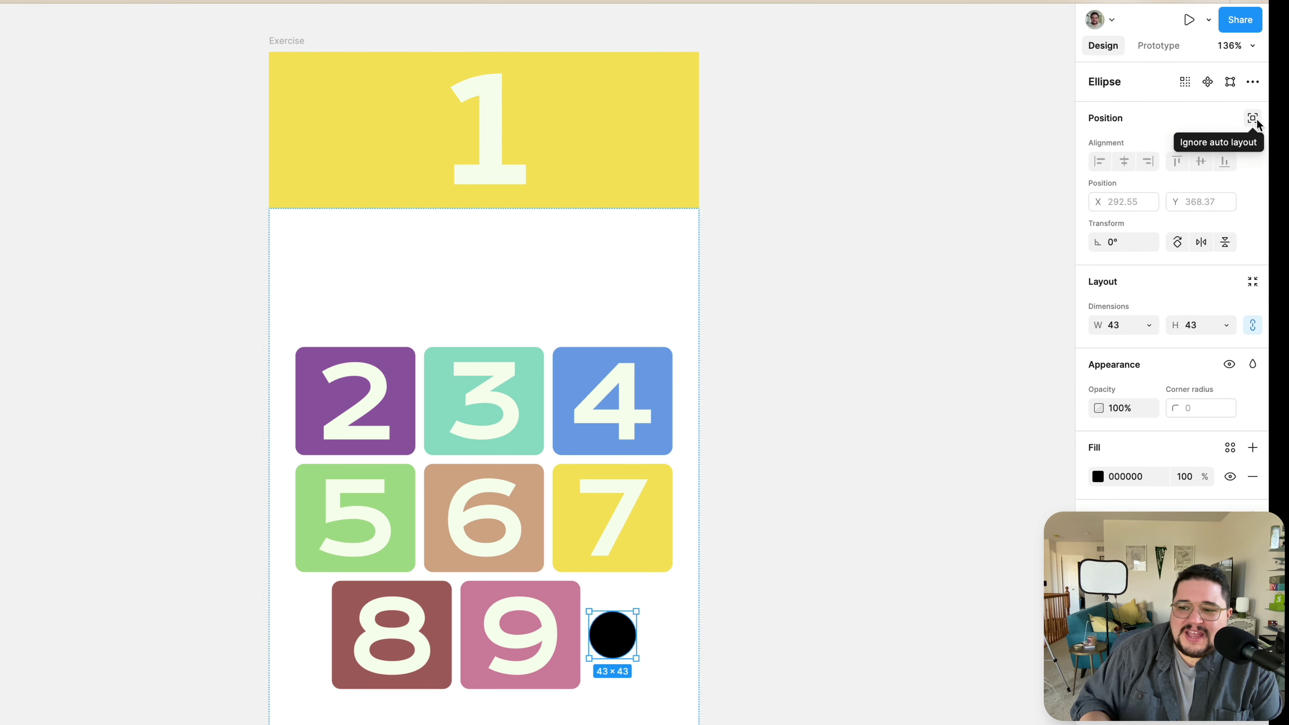
# - Make the black circle ignore auto layout and move it onto the upper-right corner of tile 4
pyautogui.click(1252, 119)
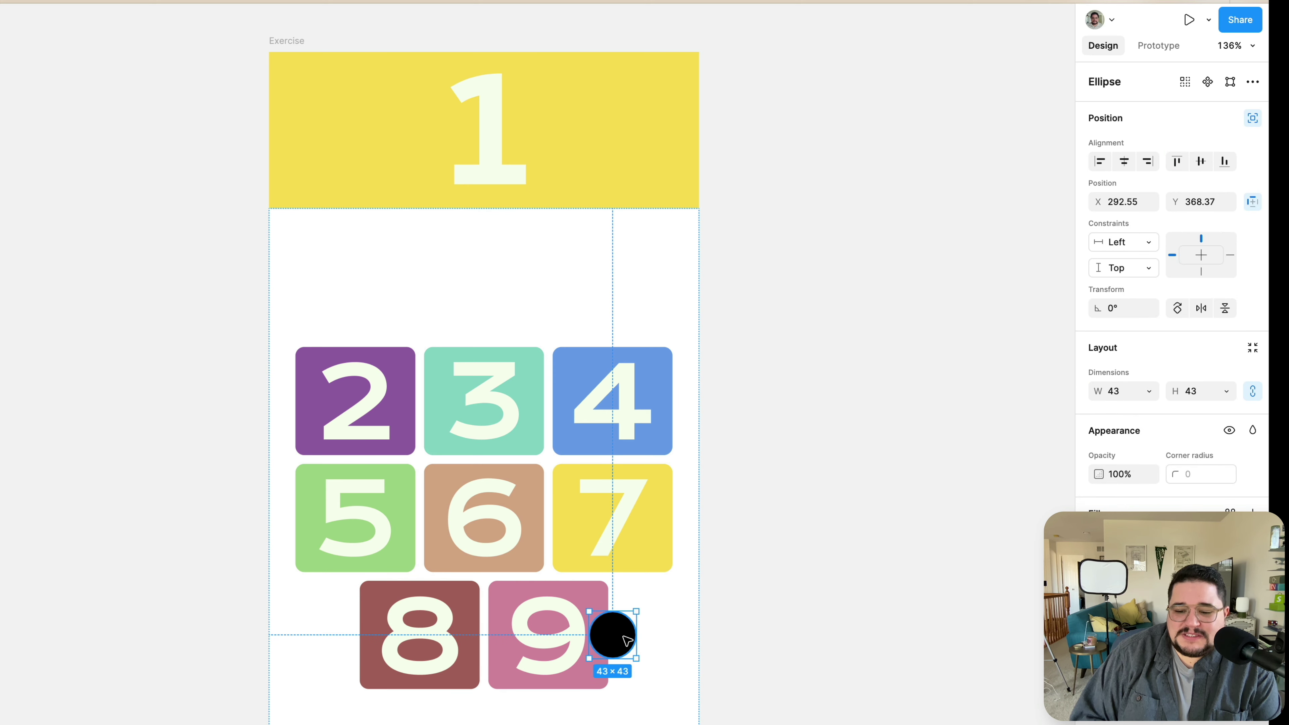
pyautogui.moveTo(618, 639); pyautogui.dragTo(679, 357)
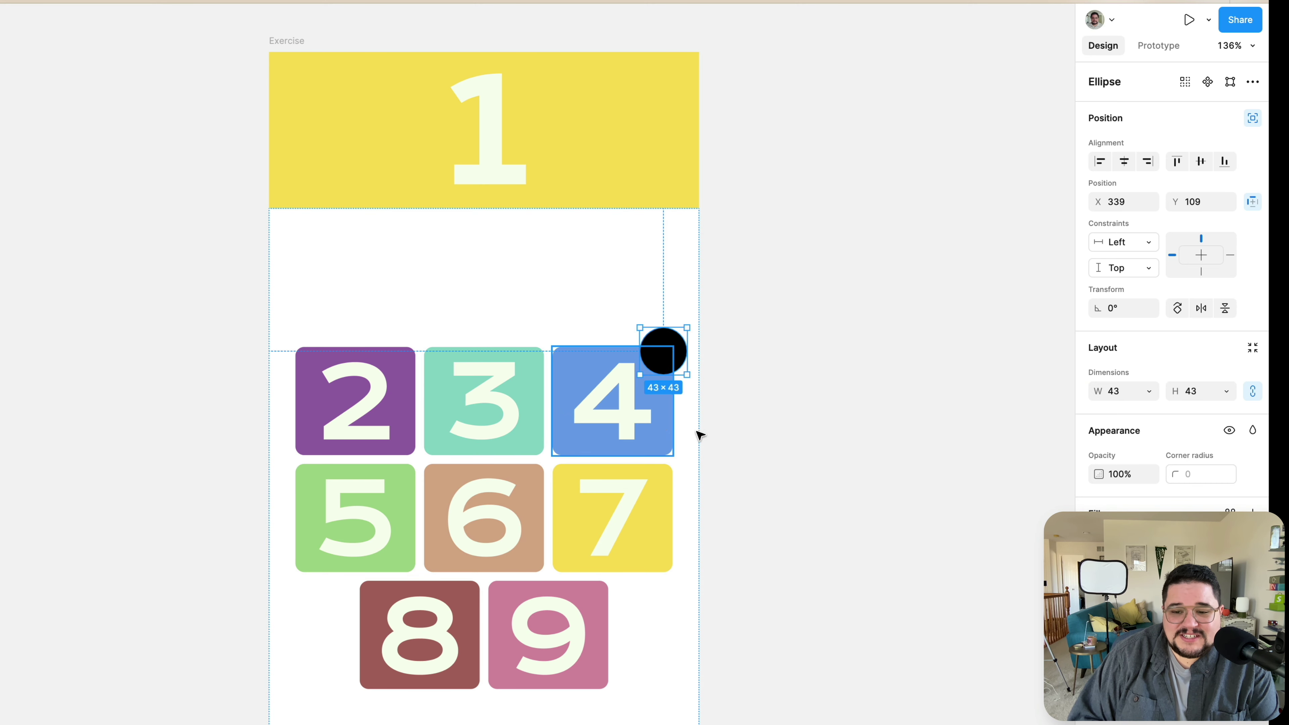
pyautogui.click(745, 440)
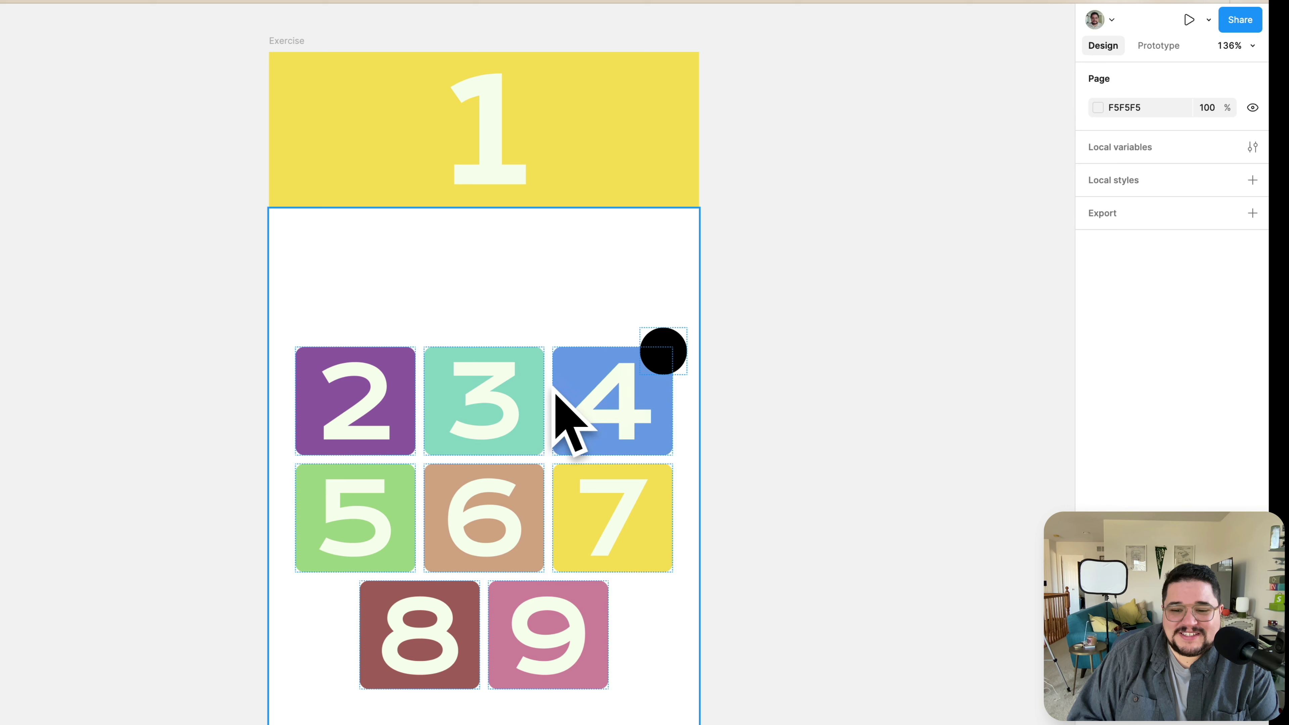
# - Try resizing the Exercise frame's width to test how the circle and tiles respond, and undo the resize
pyautogui.click(283, 41)
pyautogui.scroll(-2, 549, 260)
pyautogui.scroll(-3, 549, 260)
pyautogui.hscroll(4, 546, 259)
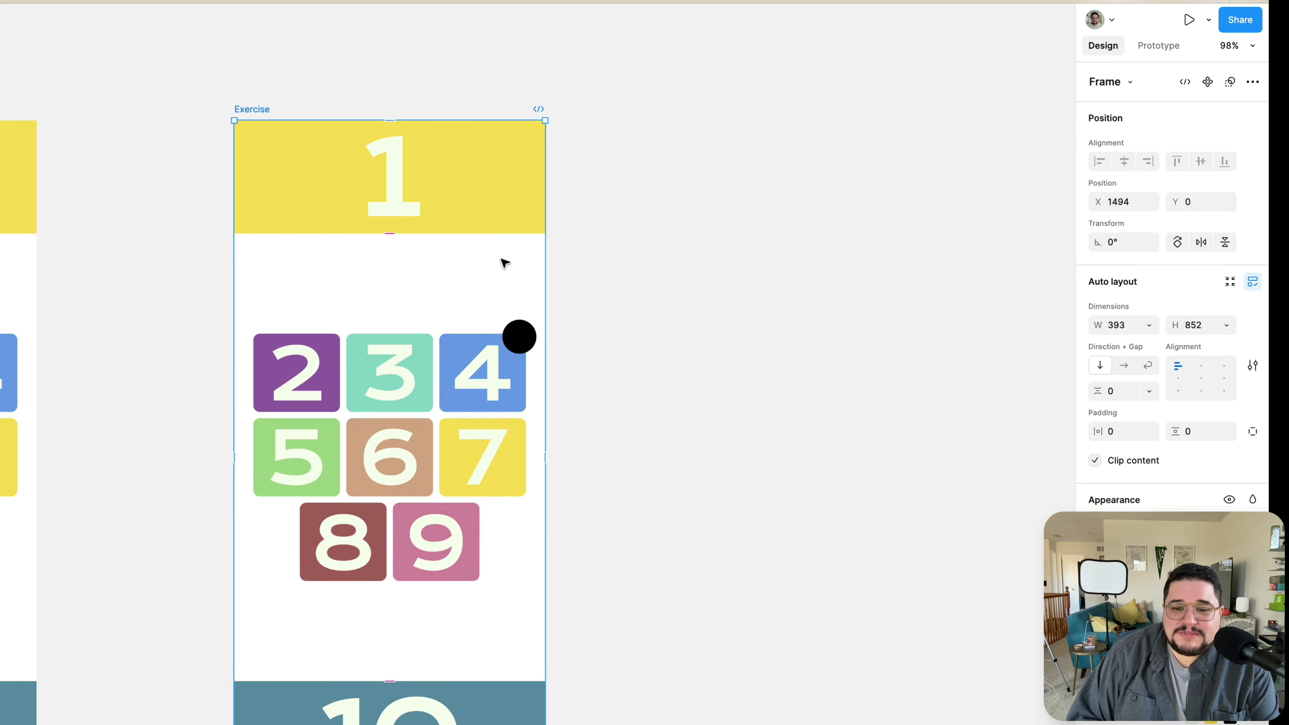
pyautogui.moveTo(547, 225); pyautogui.dragTo(585, 312)
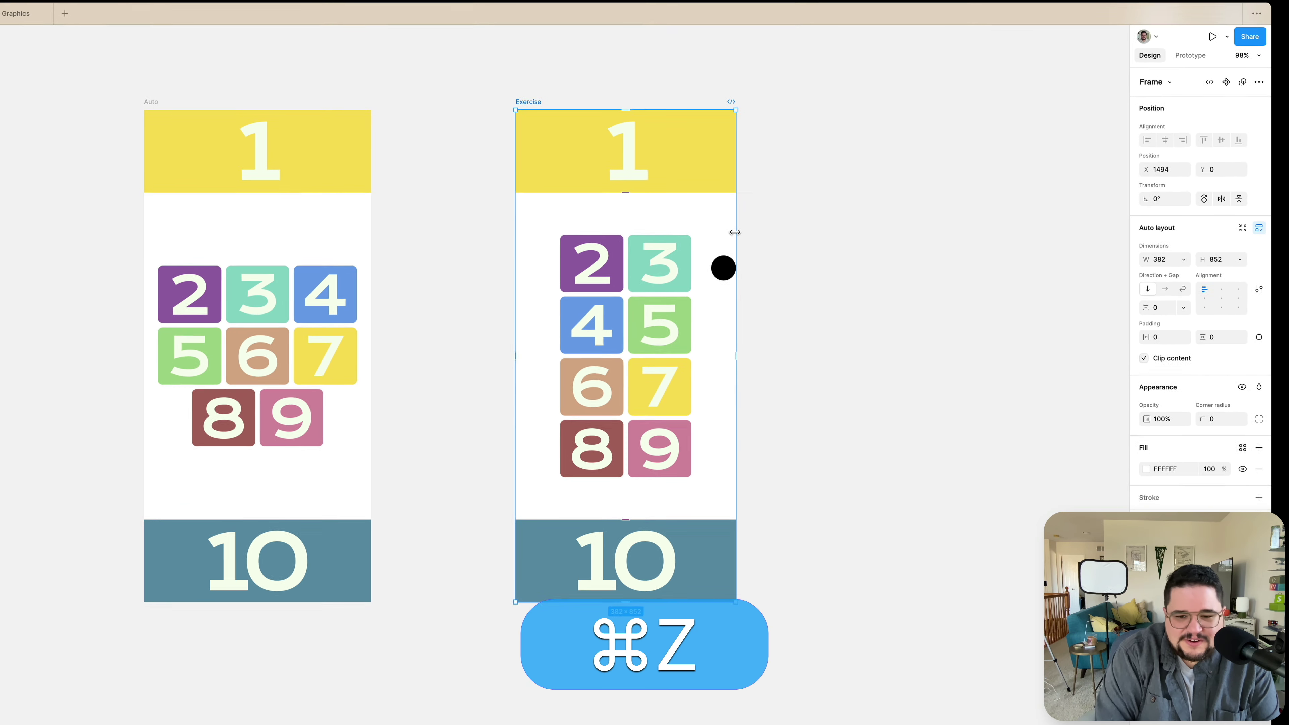
pyautogui.press('super+z')
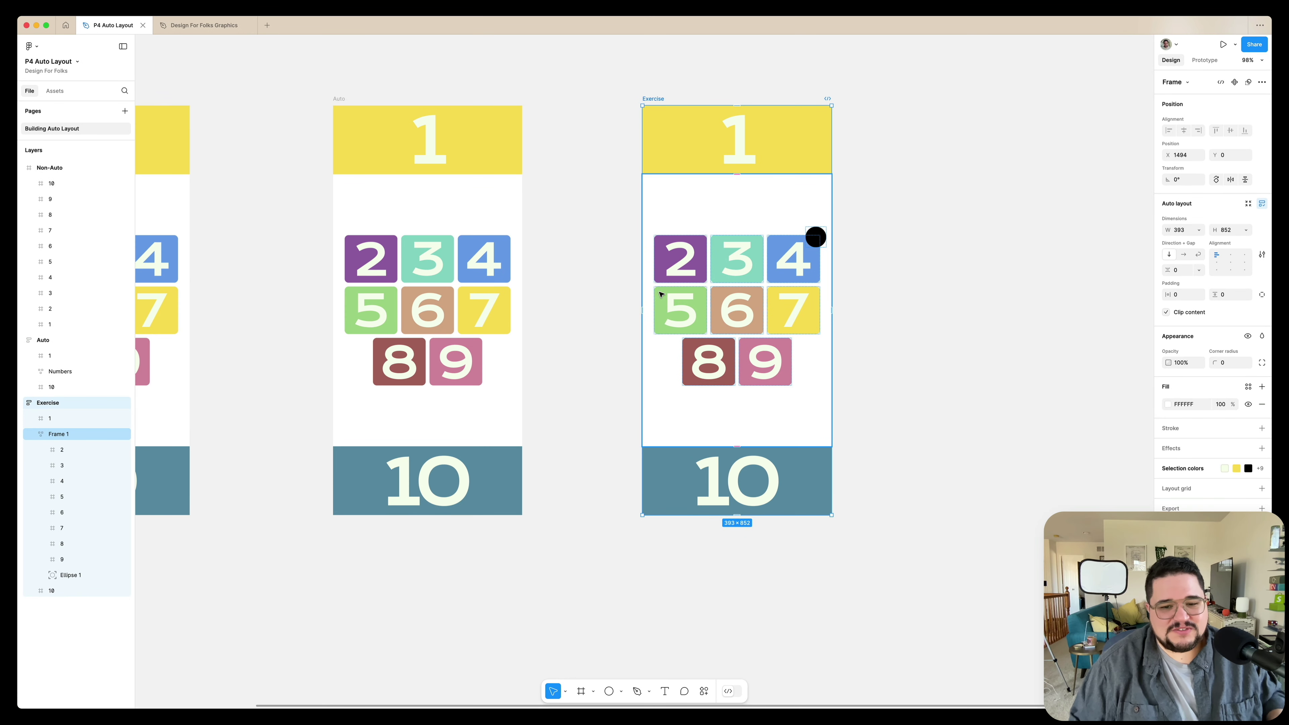
# - Duplicate the Exercise frame beside the original and delete blocks 1 and 10 and the circle from the copy
pyautogui.hscroll(3, 748, 227)
pyautogui.moveTo(655, 219); pyautogui.dragTo(966, 218)
pyautogui.click(957, 147)
pyautogui.keyDown('shift'); pyautogui.click(926, 495); pyautogui.keyUp('shift')
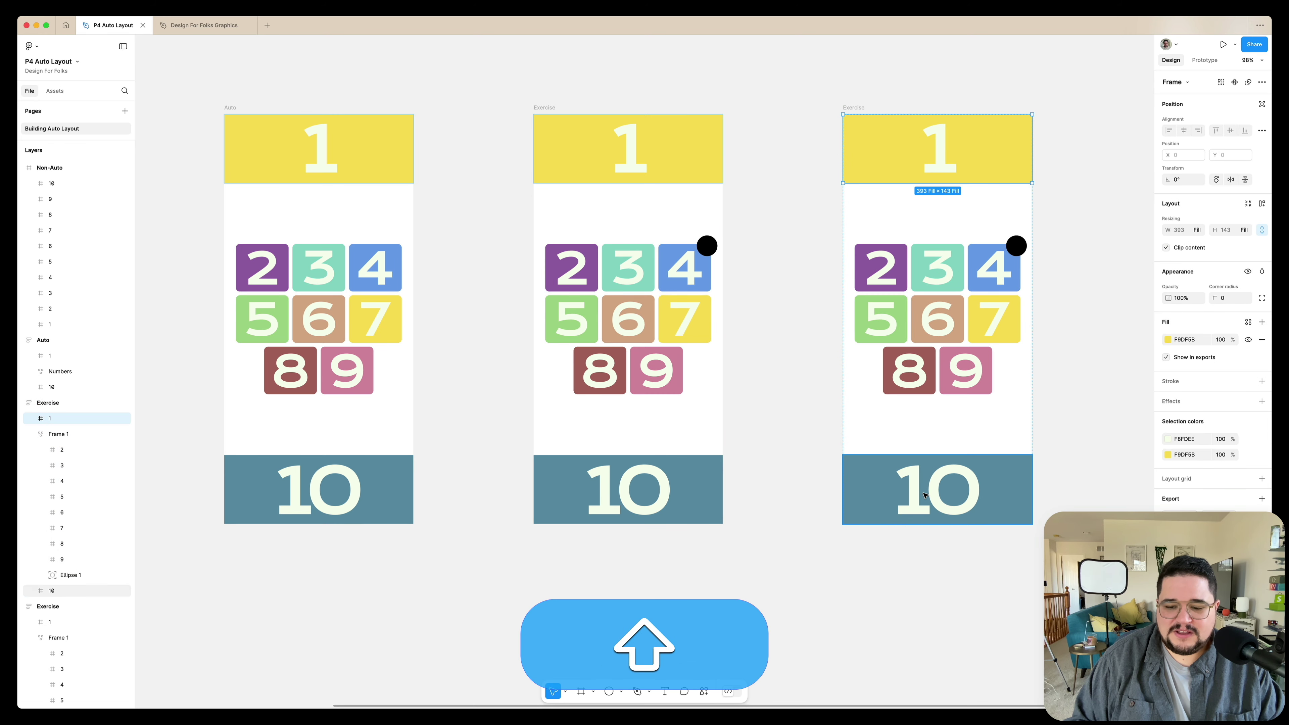
pyautogui.press('BackSpace')
pyautogui.click(1017, 177)
pyautogui.click(1018, 179)
pyautogui.press('BackSpace')
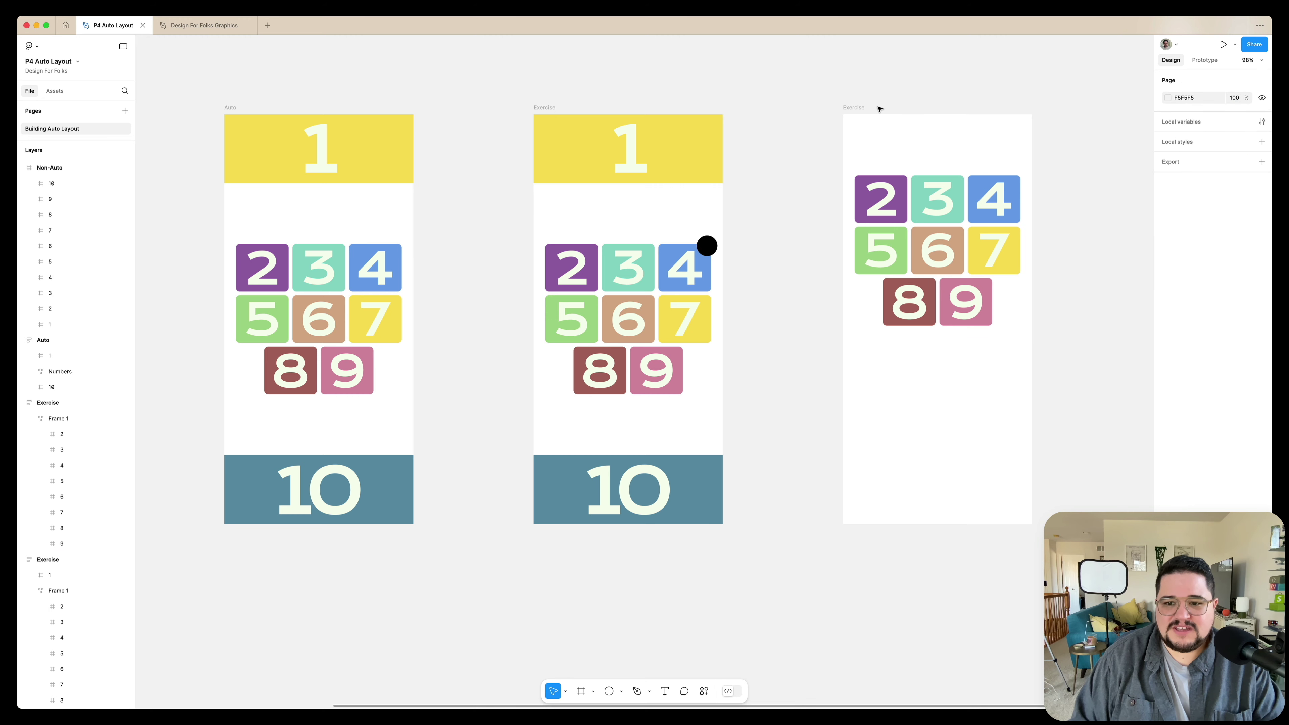
# - Ungroup the copied Exercise frame, keeping its inner number frame with tiles 2 to 9
pyautogui.click(856, 108)
pyautogui.press('shift+super+g')
pyautogui.hscroll(5, 902, 95)
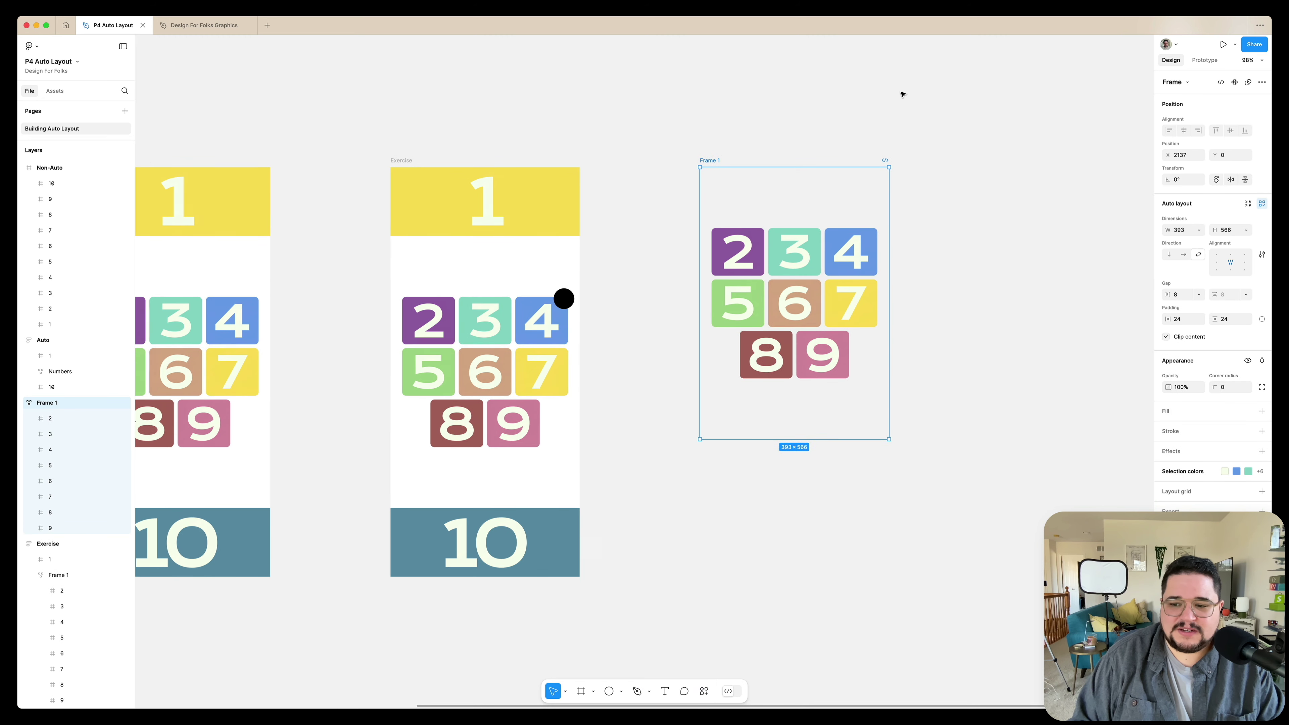
# - Change the standalone number frame's auto layout direction to vertical and resize the frame to fit its content
pyautogui.click(1171, 256)
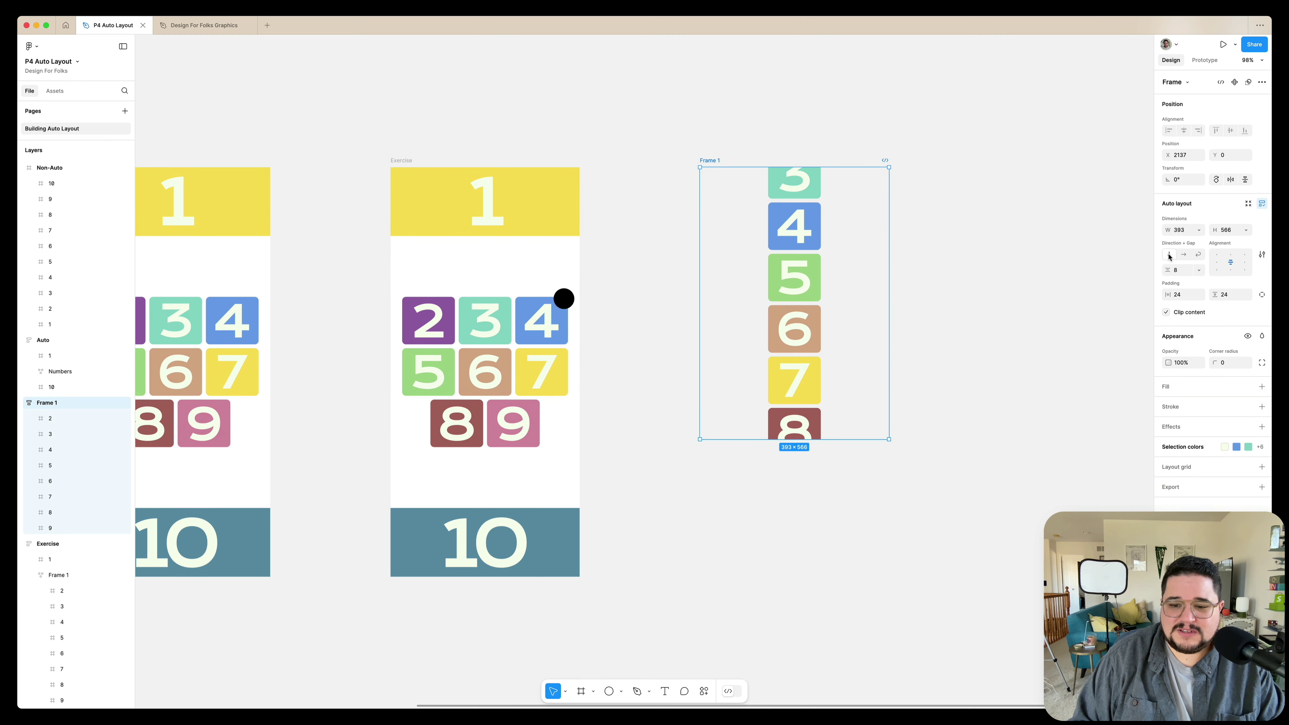
pyautogui.click(1248, 204)
pyautogui.hscroll(2, 748, 341)
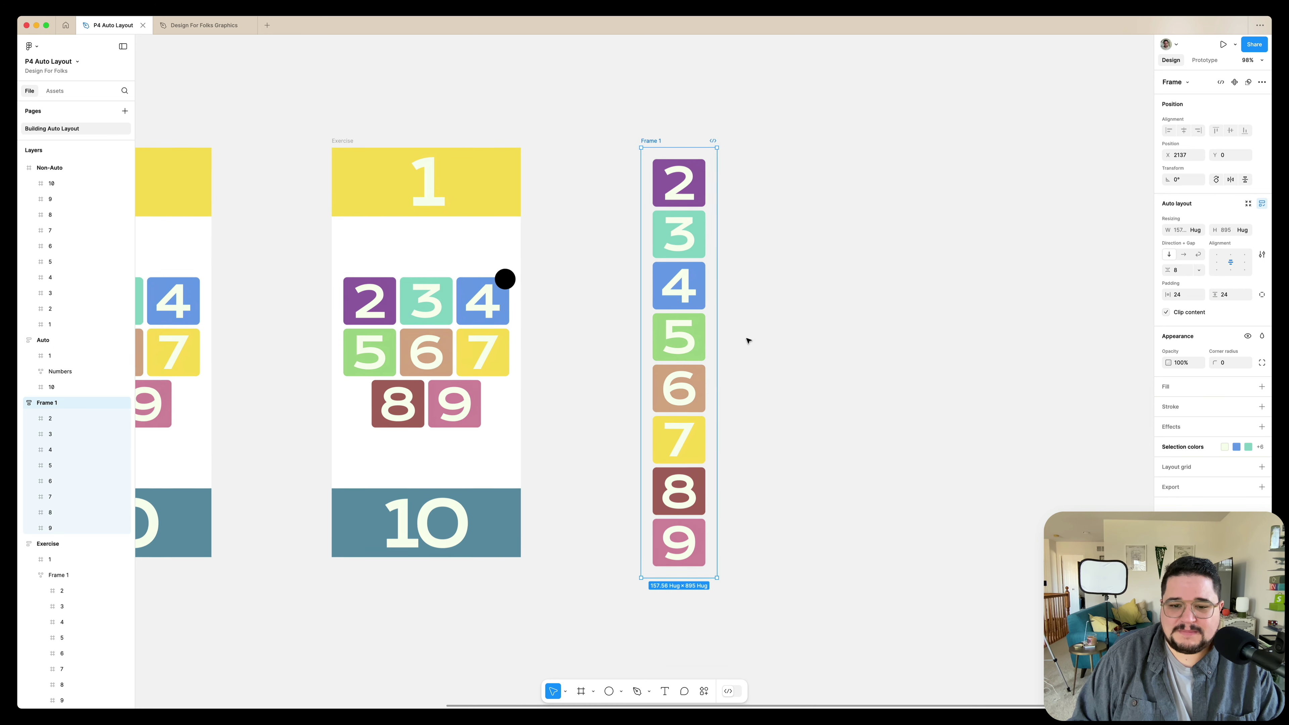
# - Duplicate the vertical number frame beside the original and change the copy's auto layout direction to horizontal
pyautogui.hscroll(2, 748, 341)
pyautogui.press('alt')
pyautogui.press('shift')
pyautogui.moveTo(634, 154); pyautogui.dragTo(781, 154)
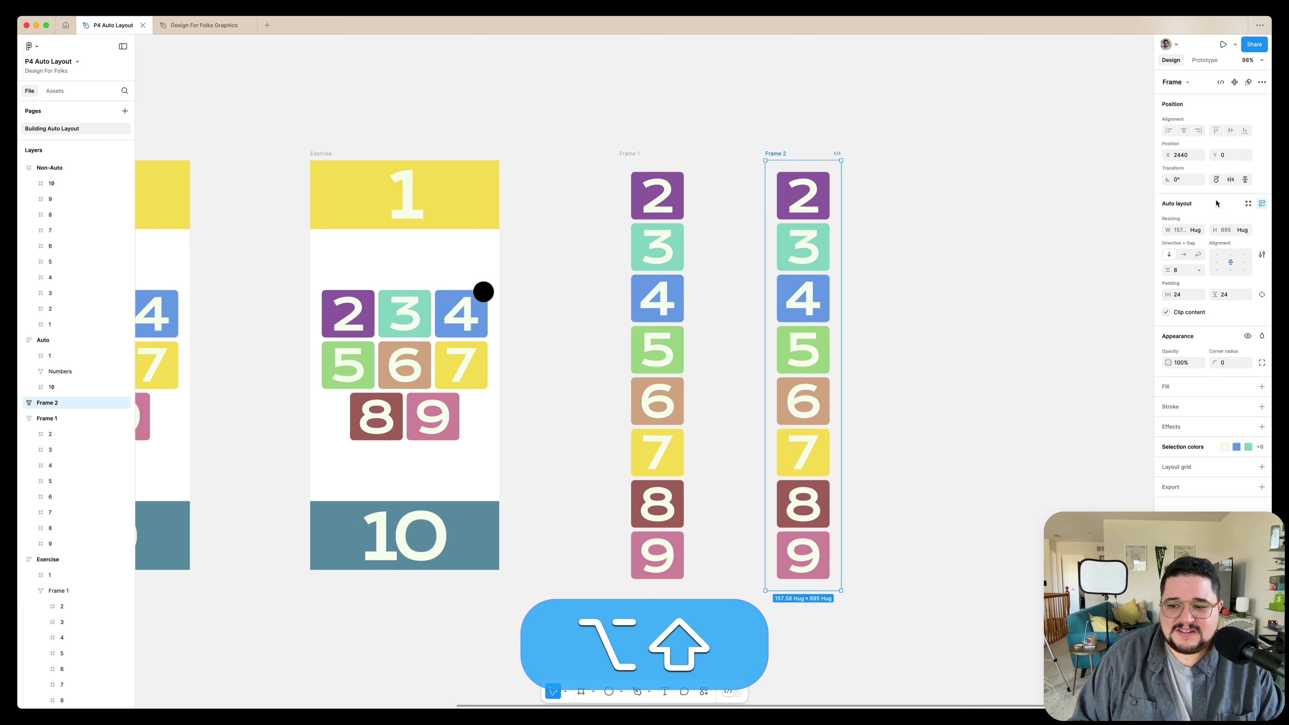
pyautogui.click(1184, 254)
pyautogui.hscroll(5, 639, 366)
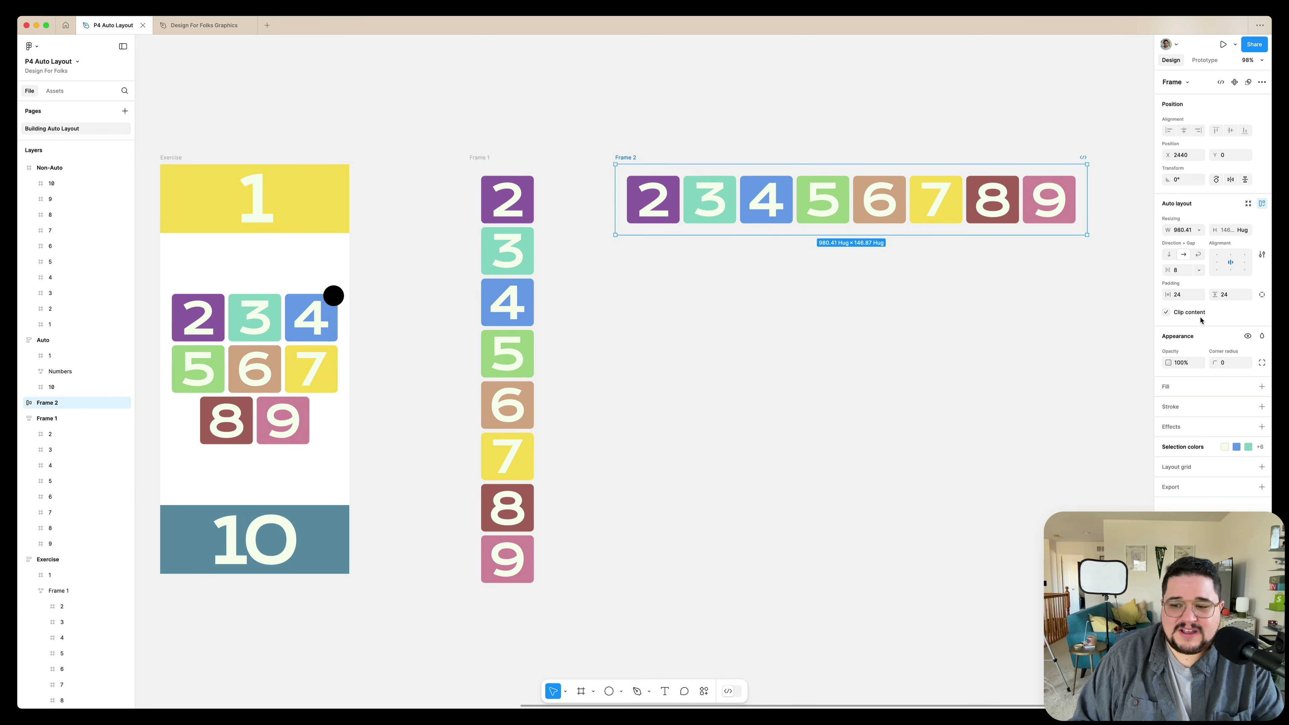
# - Set the horizontal number frame's gap to -42 so its tiles overlap
pyautogui.hotkey('shift', 'Down')
pyautogui.hotkey('shift', 'Down')
pyautogui.hotkey('shift', 'Down')
pyautogui.hotkey('shift', 'Down')
pyautogui.hotkey('shift', 'Down')
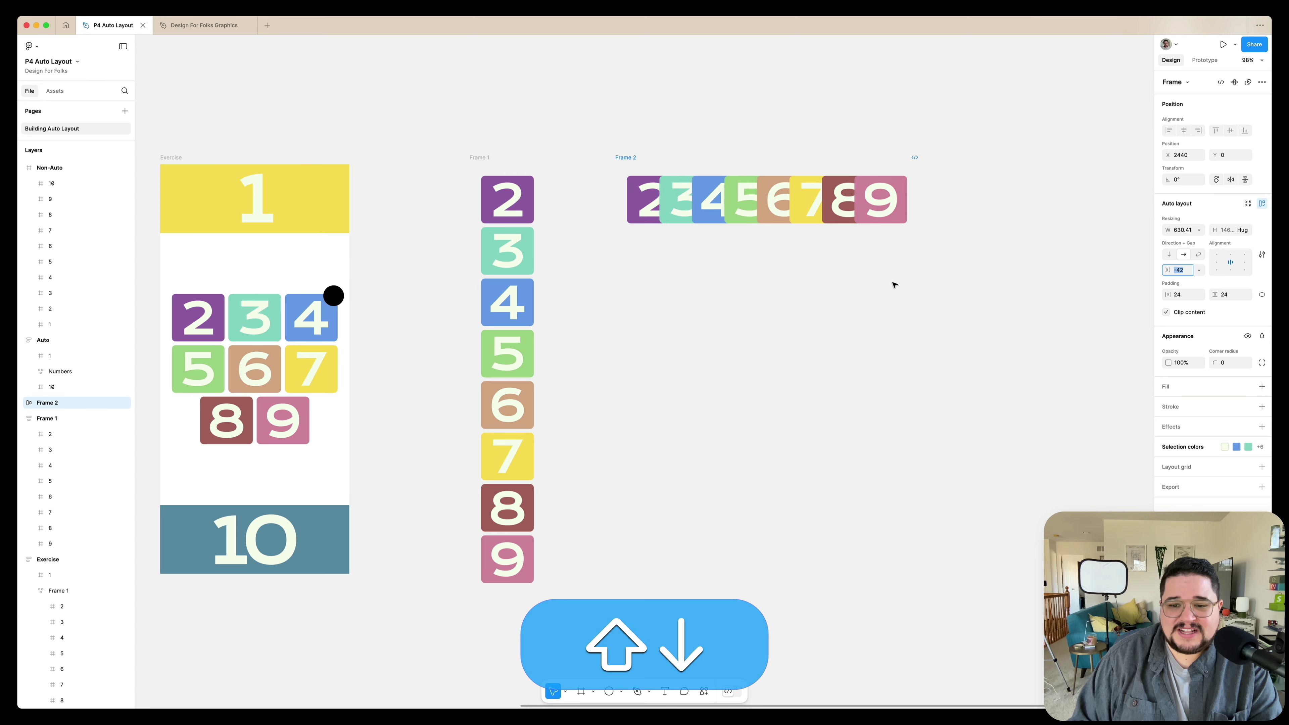
# - Select all eight tiles, 2 to 9, in the overlapping horizontal frame and add a drop shadow to them
pyautogui.scroll(5, 894, 284)
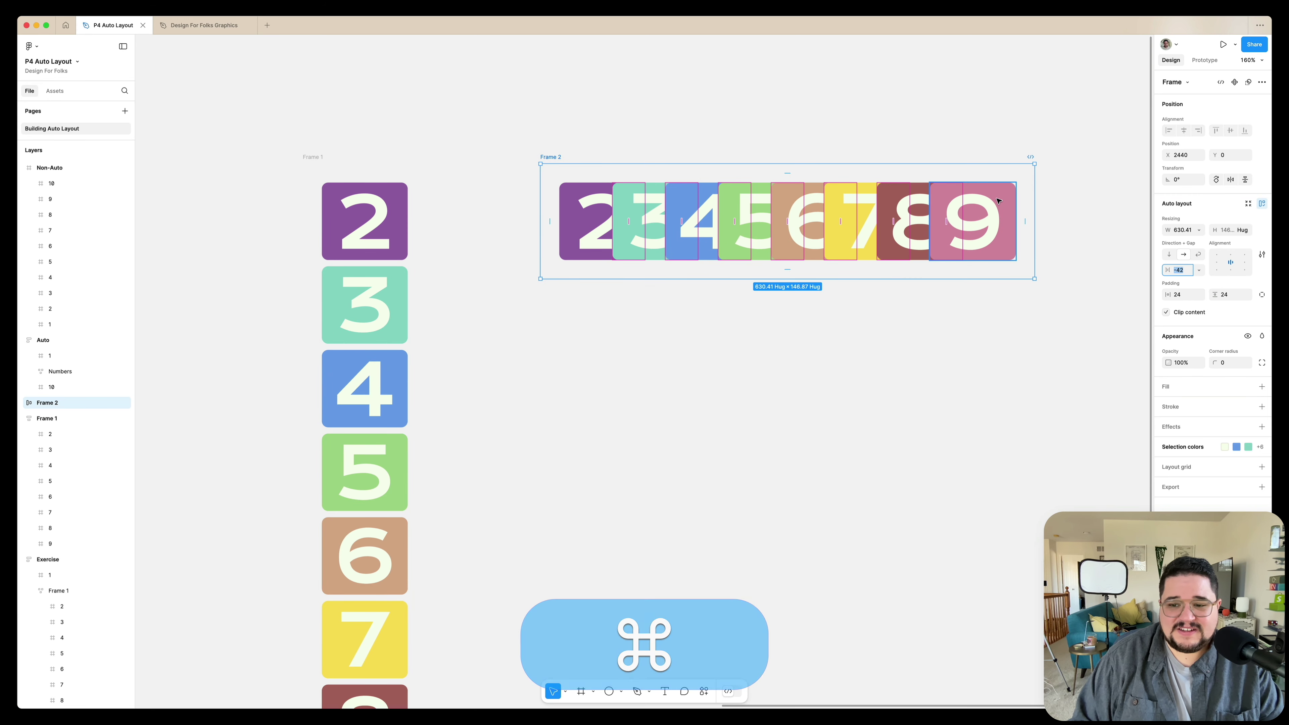
pyautogui.keyDown('super'); pyautogui.click(980, 217); pyautogui.keyUp('super')
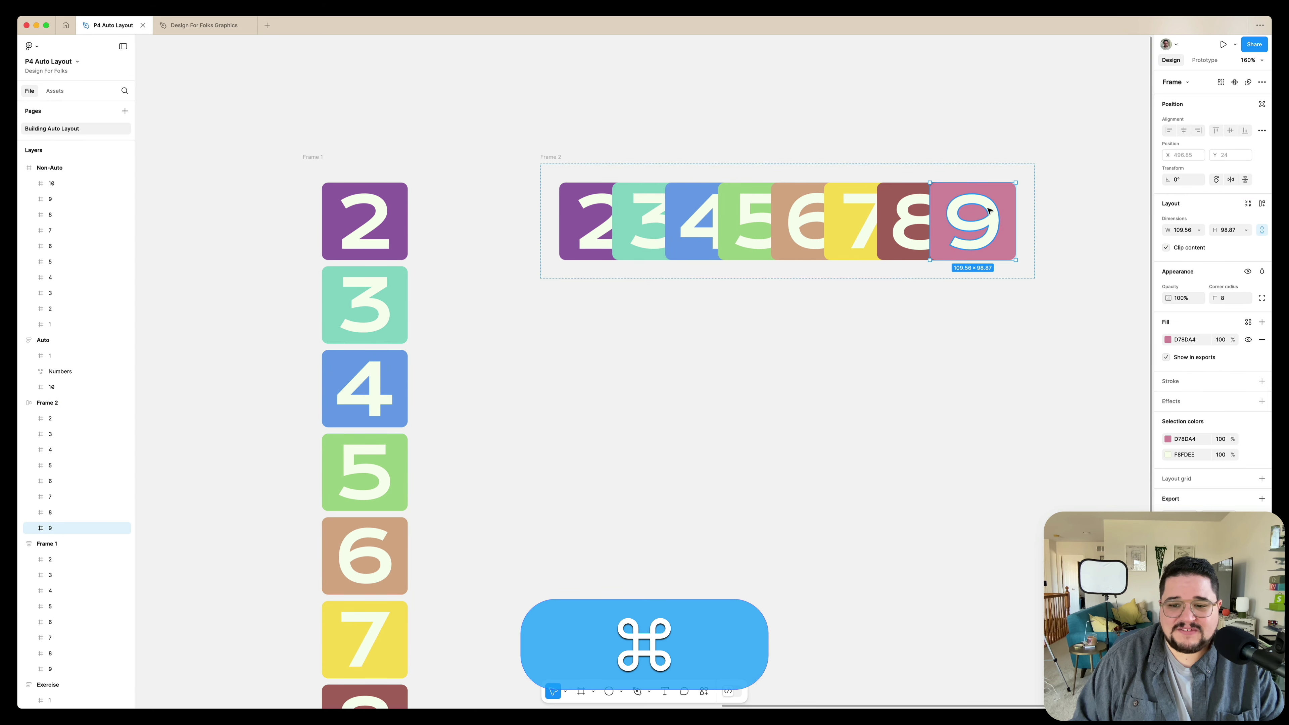
pyautogui.keyDown('shift'); pyautogui.keyDown('super'); pyautogui.click(906, 213); pyautogui.keyUp('super'); pyautogui.keyUp('shift')
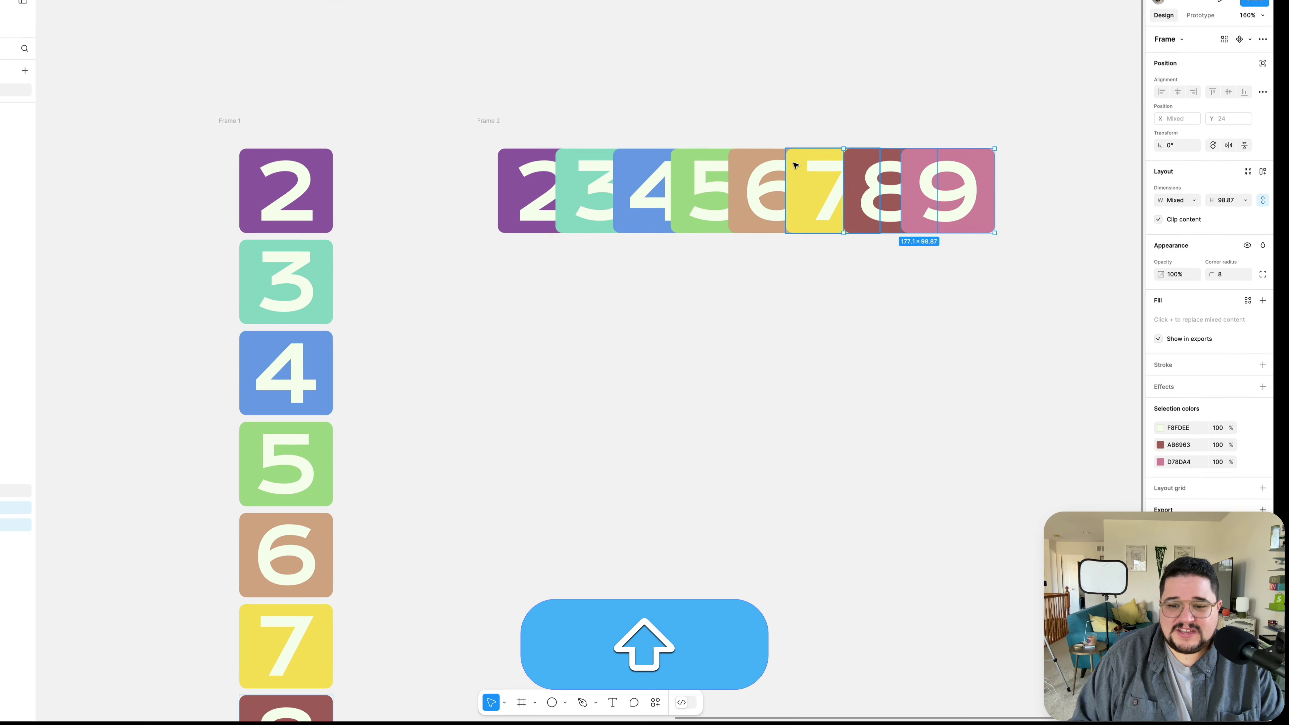
pyautogui.keyDown('shift'); pyautogui.keyDown('super'); pyautogui.click(795, 165); pyautogui.keyUp('super'); pyautogui.keyUp('shift')
pyautogui.keyDown('shift'); pyautogui.keyDown('super'); pyautogui.click(757, 168); pyautogui.keyUp('super'); pyautogui.keyUp('shift')
pyautogui.keyDown('shift'); pyautogui.keyDown('super'); pyautogui.click(701, 167); pyautogui.keyUp('super'); pyautogui.keyUp('shift')
pyautogui.keyDown('shift'); pyautogui.keyDown('super'); pyautogui.click(642, 171); pyautogui.keyUp('super'); pyautogui.keyUp('shift')
pyautogui.keyDown('shift'); pyautogui.keyDown('super'); pyautogui.click(564, 175); pyautogui.keyUp('super'); pyautogui.keyUp('shift')
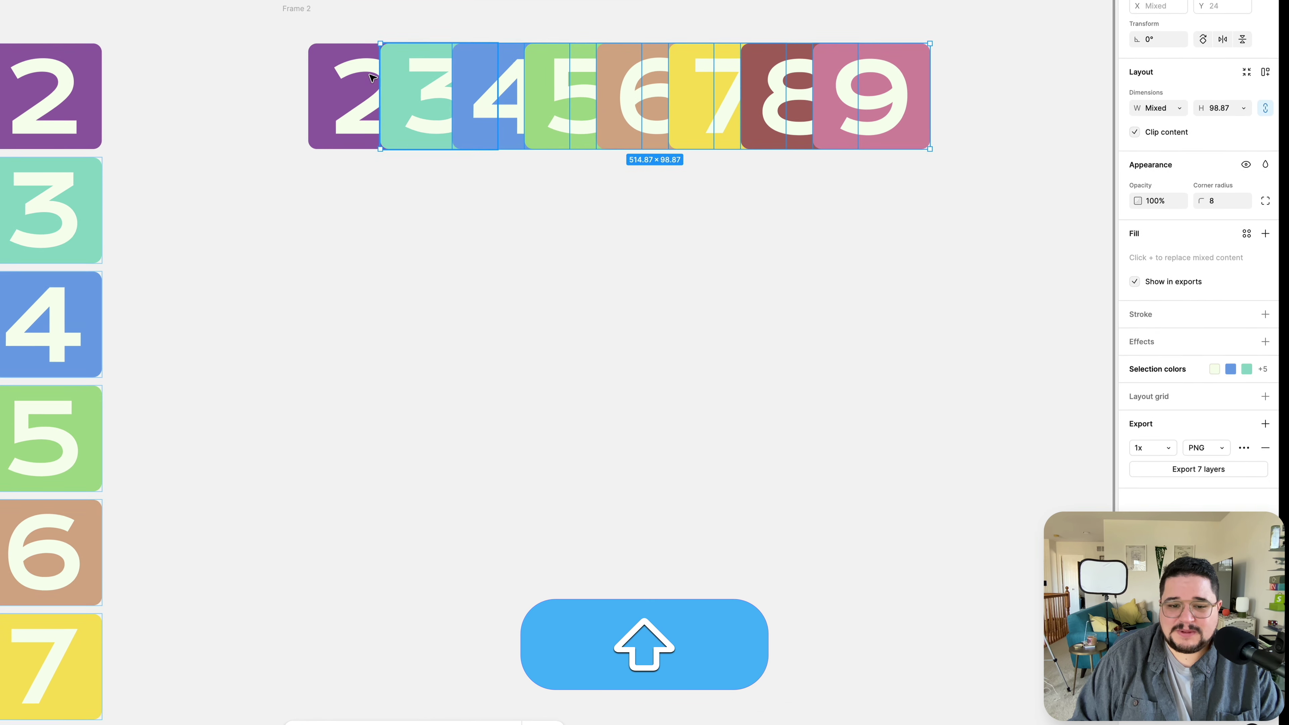
pyautogui.keyDown('shift'); pyautogui.keyDown('super'); pyautogui.click(372, 77); pyautogui.keyUp('super'); pyautogui.keyUp('shift')
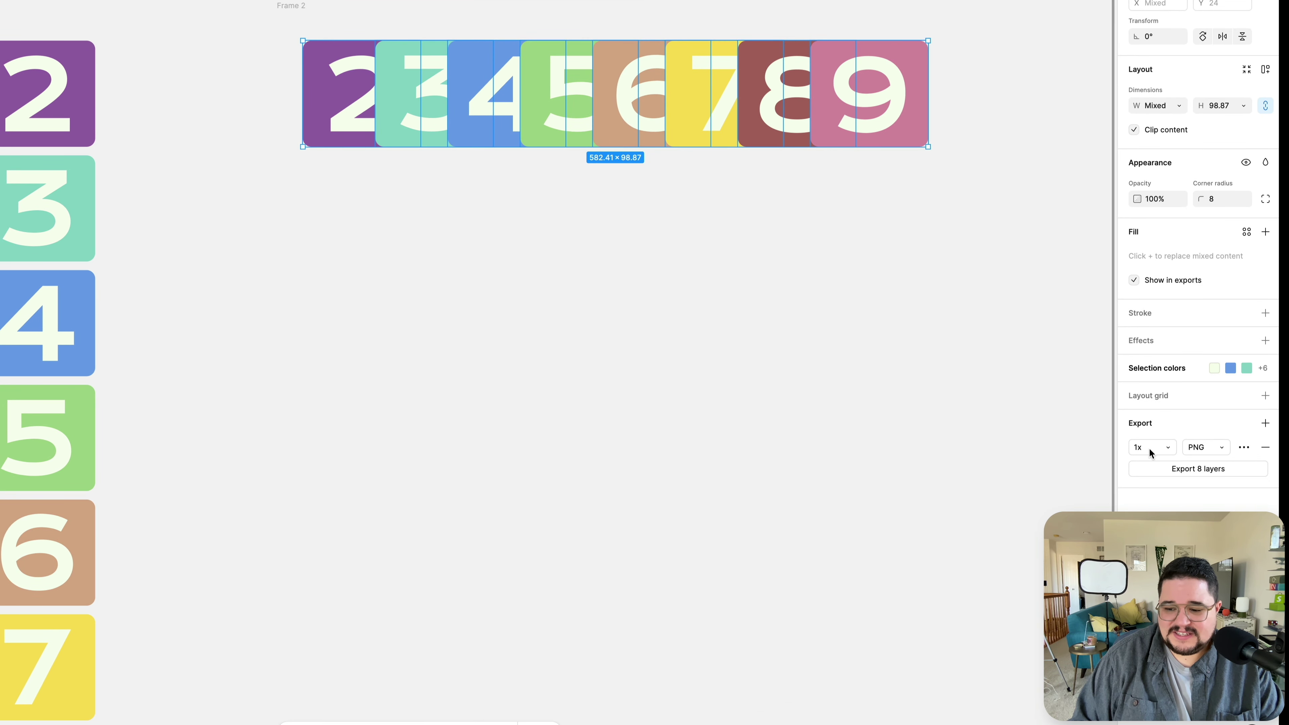
pyautogui.click(1266, 341)
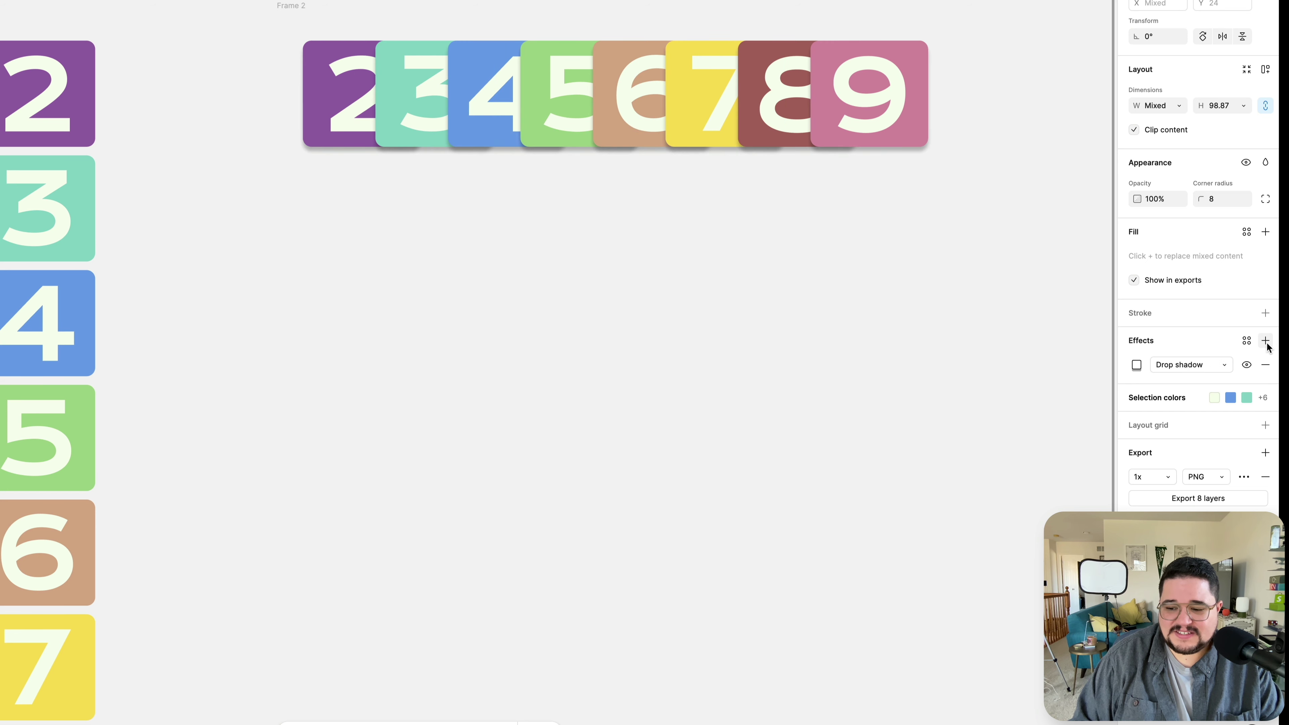
# - Set the tiles' drop shadow position to X -4 and Y 0
pyautogui.click(1133, 371)
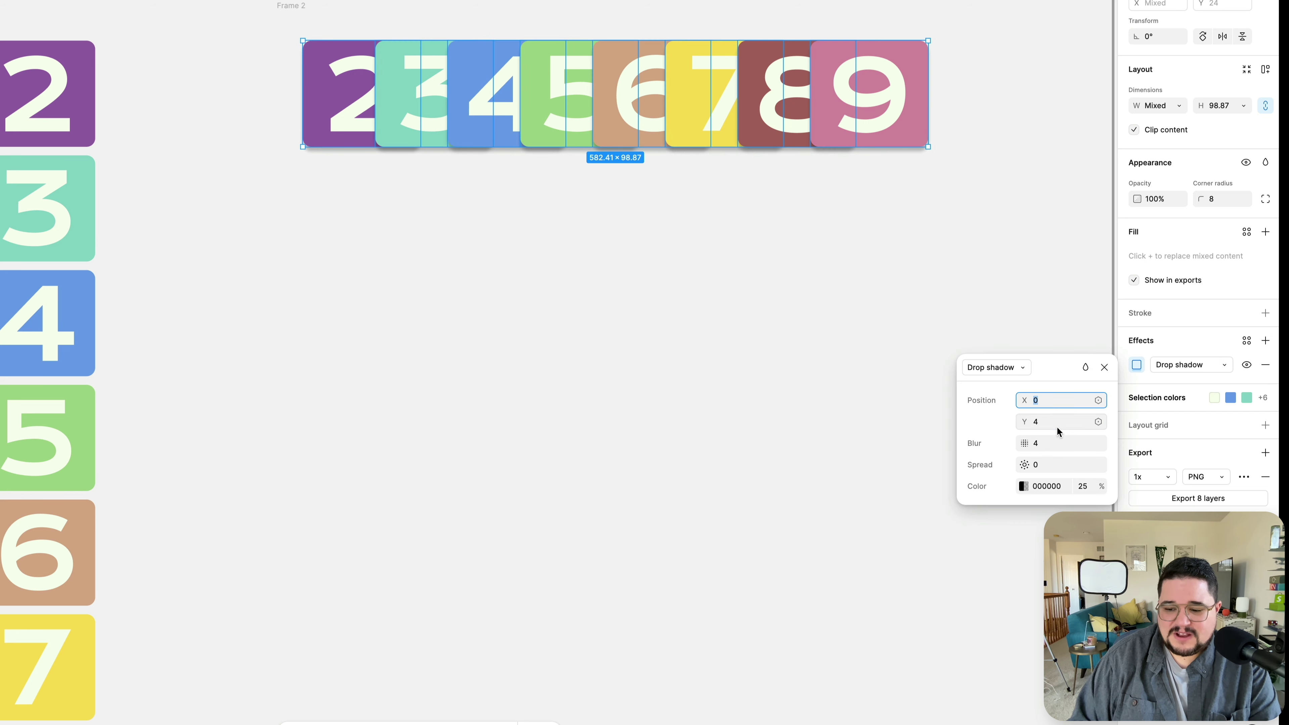
pyautogui.hotkey('shift', 'Down')
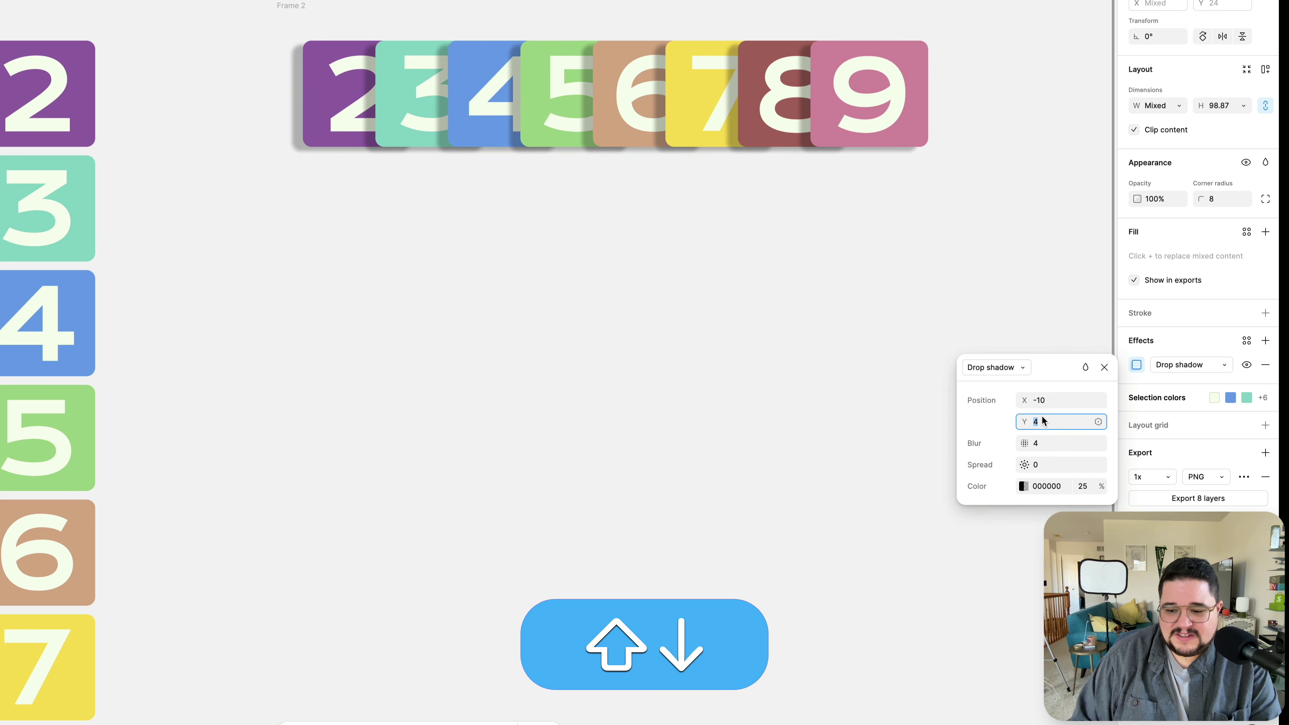
pyautogui.press('Down')
pyautogui.press('Down')
pyautogui.press('Down')
pyautogui.press('Down')
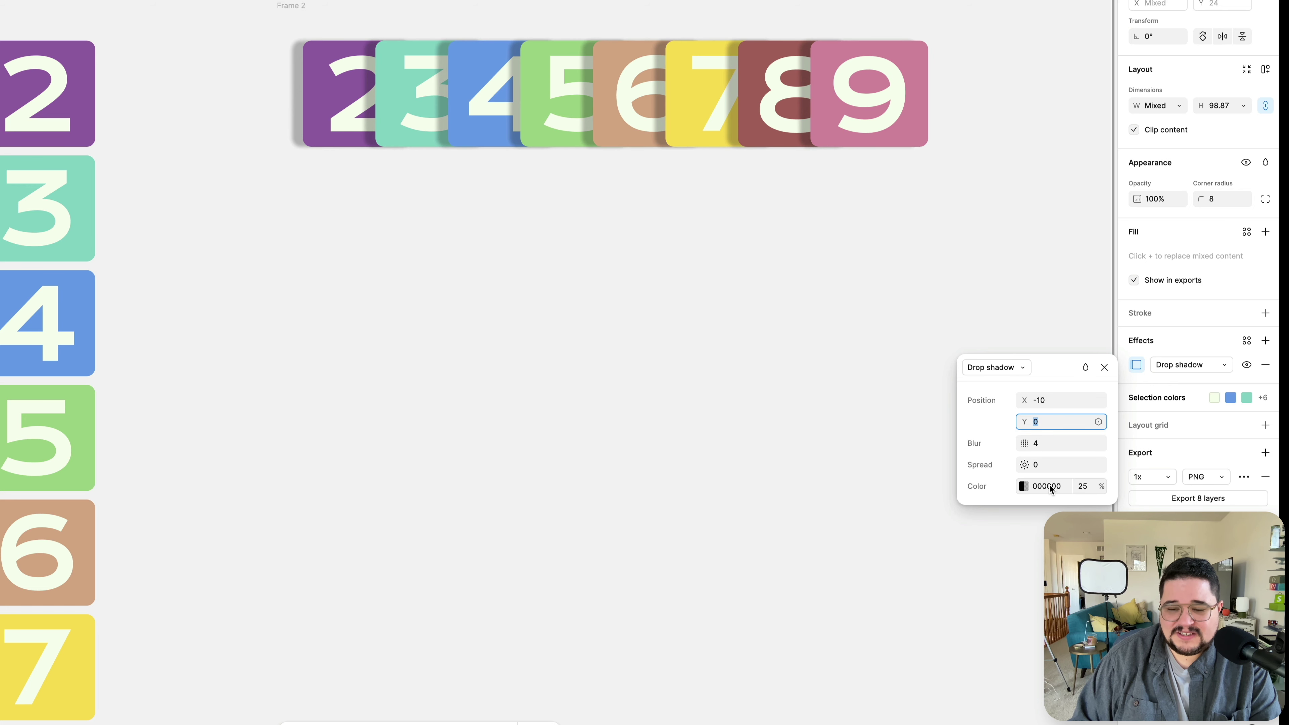
pyautogui.hotkey('shift', 'Tab')
pyautogui.press('Up')
pyautogui.press('Up')
pyautogui.press('Up')
pyautogui.press('Up')
pyautogui.press('Up')
pyautogui.press('Up')
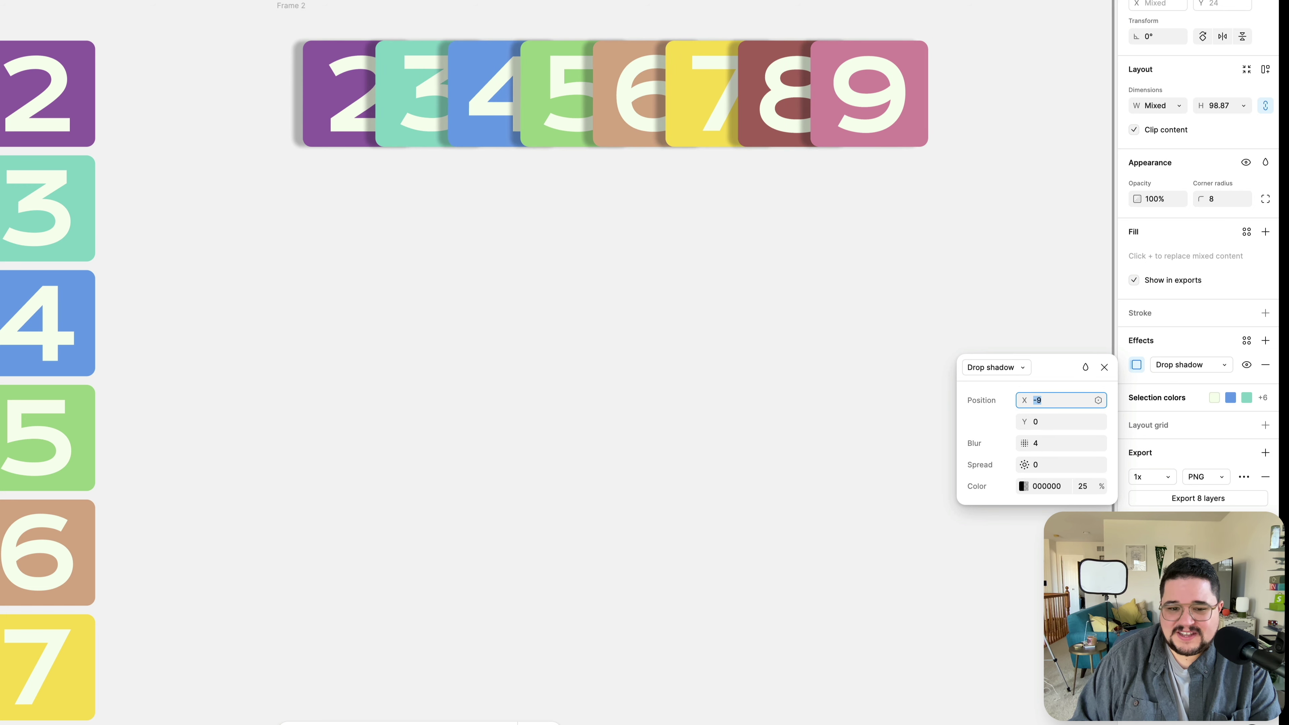
# - Set the tiles' drop shadow color opacity to 15% and deselect the tiles
pyautogui.click(1083, 487)
pyautogui.hotkey('shift', 'Down')
pyautogui.hotkey('shift', 'Down')
pyautogui.hotkey('shift', 'Up')
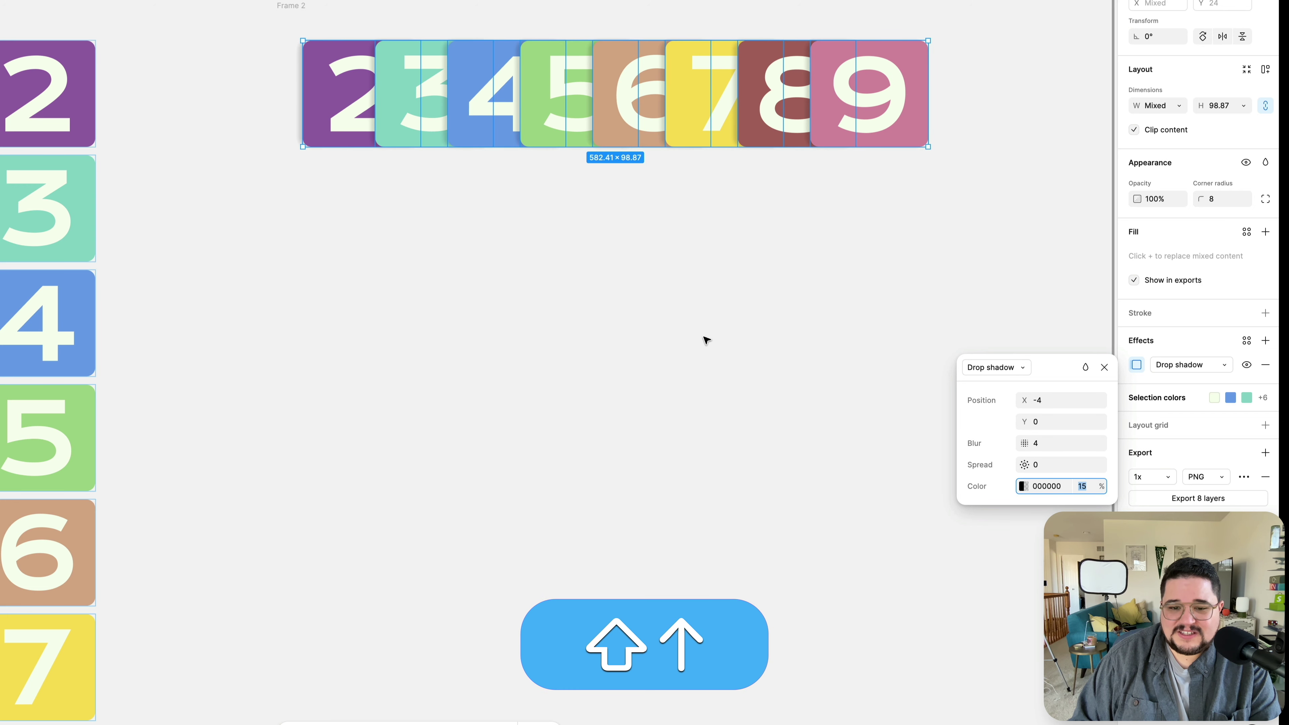
pyautogui.click(743, 288)
# - Move the overlapping horizontal number frame closer to the vertical one, to X 2386, and deselect it
pyautogui.scroll(-5, 432, 242)
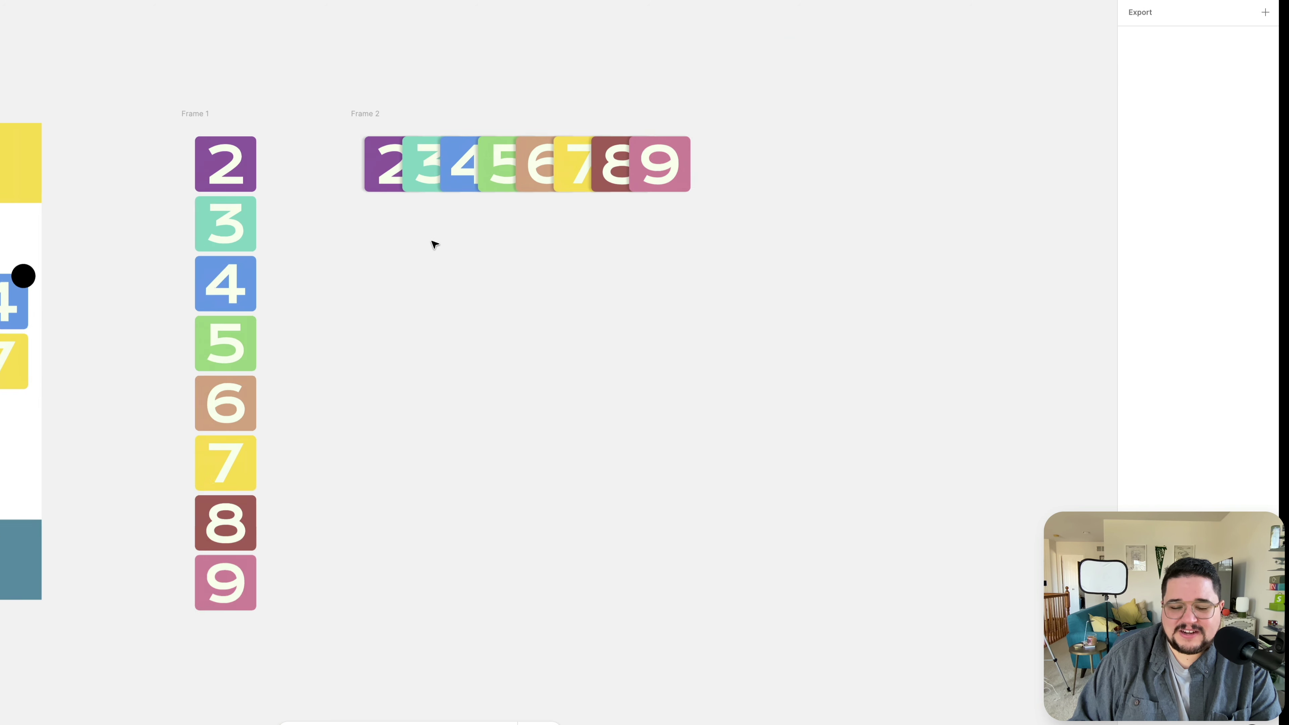
pyautogui.hscroll(-2, 435, 245)
pyautogui.hscroll(-5, 435, 244)
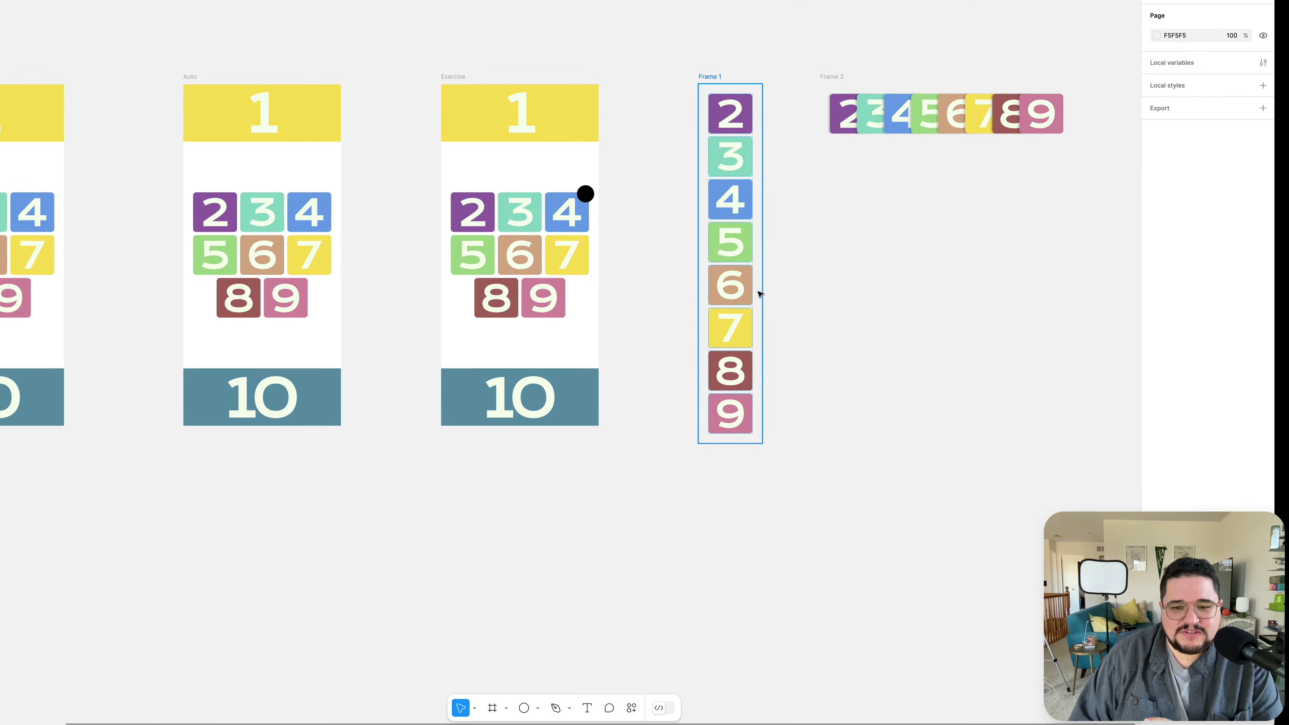
pyautogui.scroll(3, 704, 262)
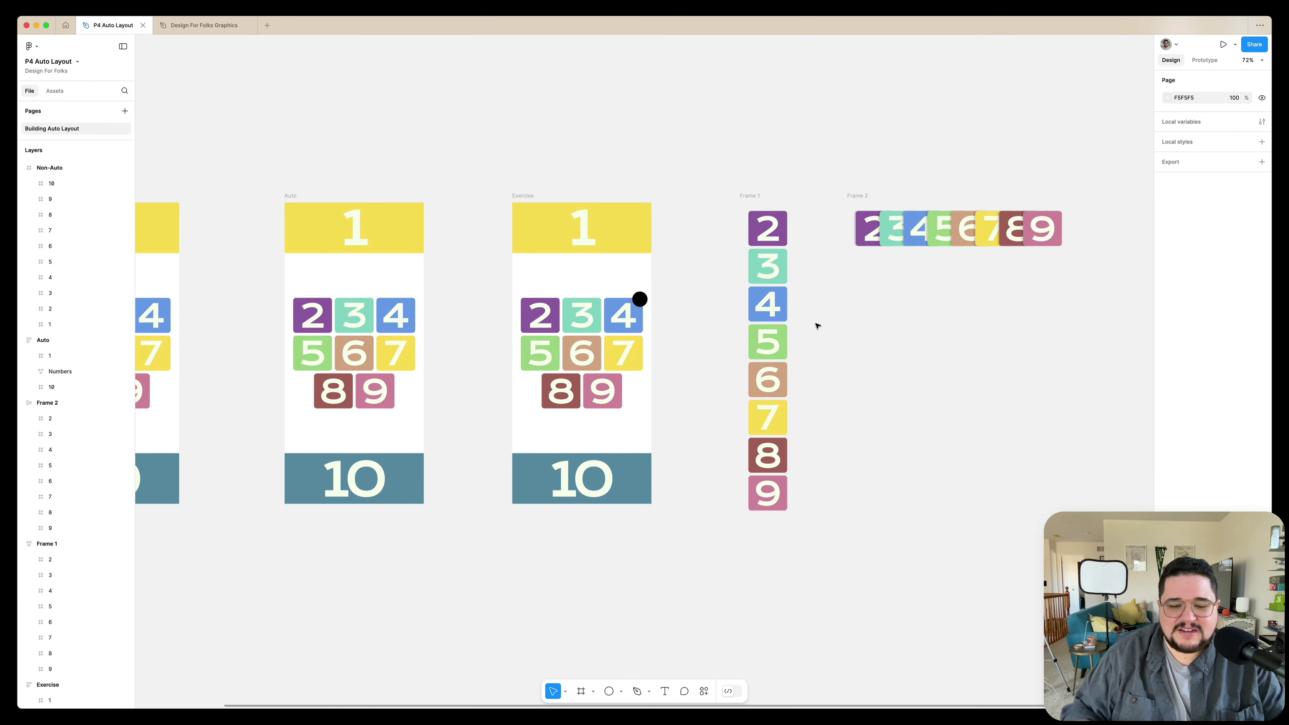
pyautogui.scroll(-5, 812, 328)
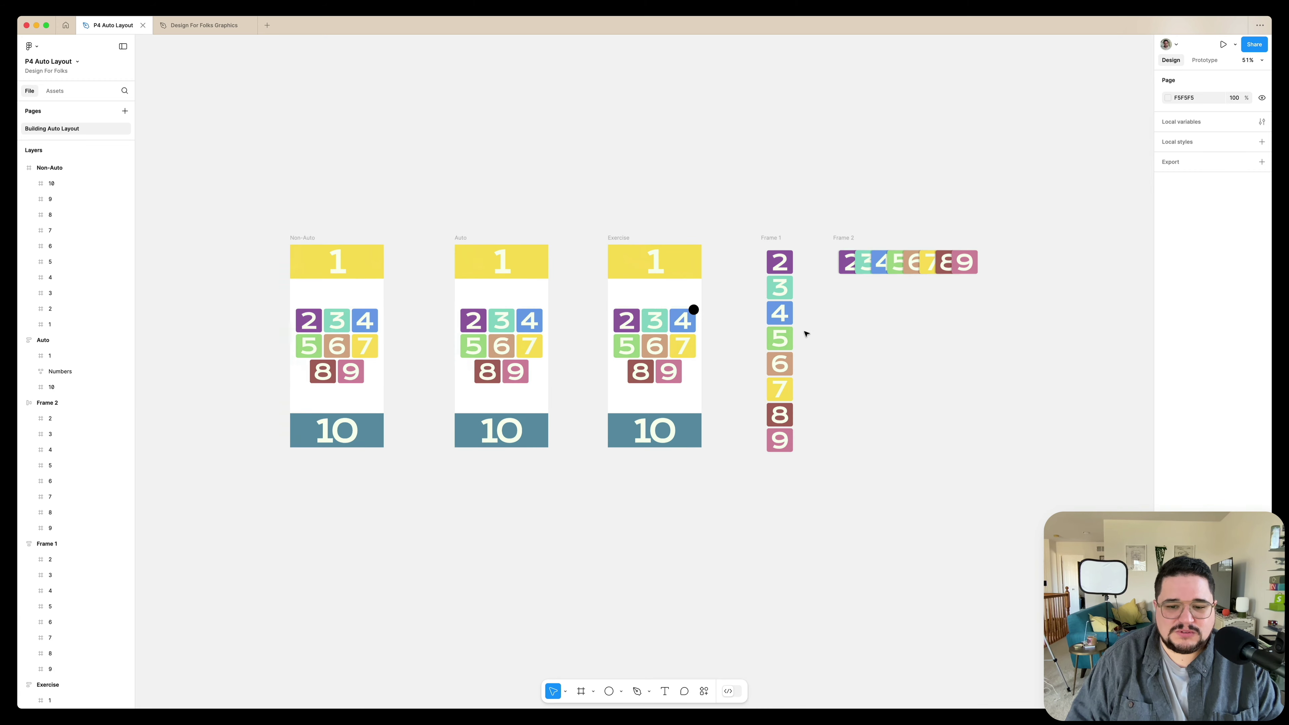
pyautogui.scroll(4, 805, 331)
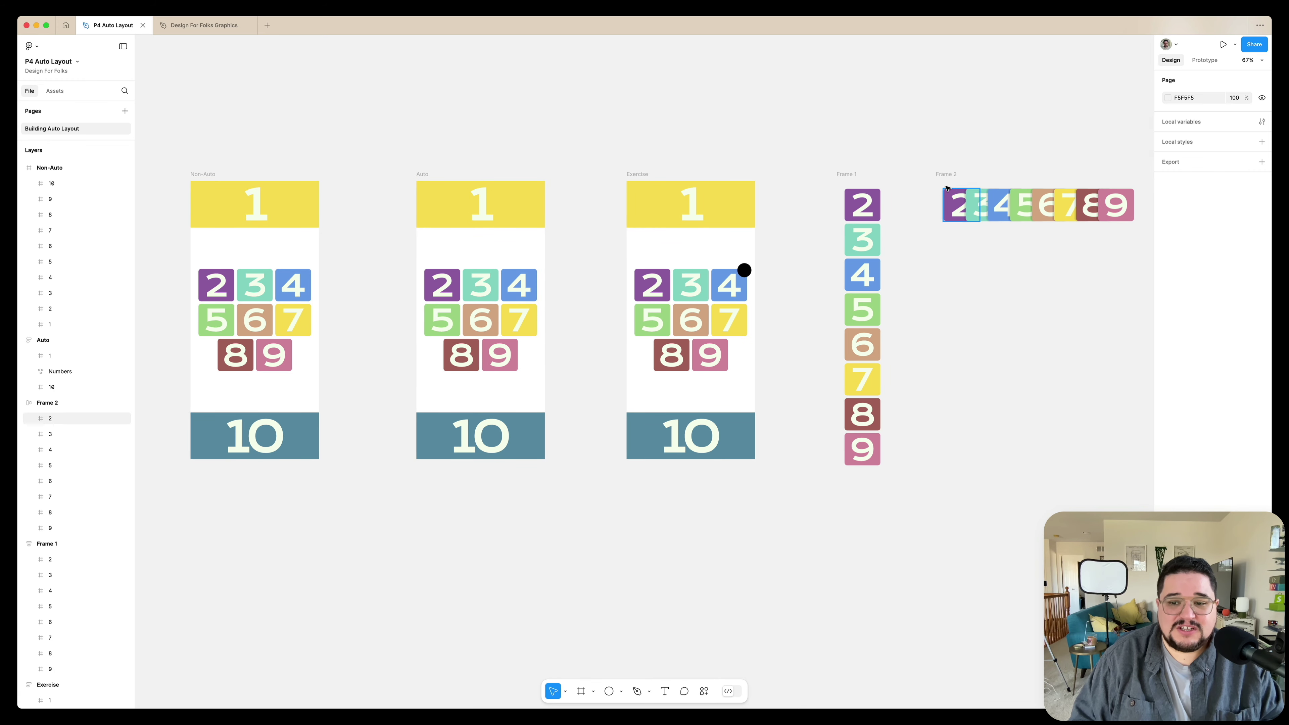
pyautogui.moveTo(949, 174); pyautogui.dragTo(934, 175)
pyautogui.hscroll(1, 934, 176)
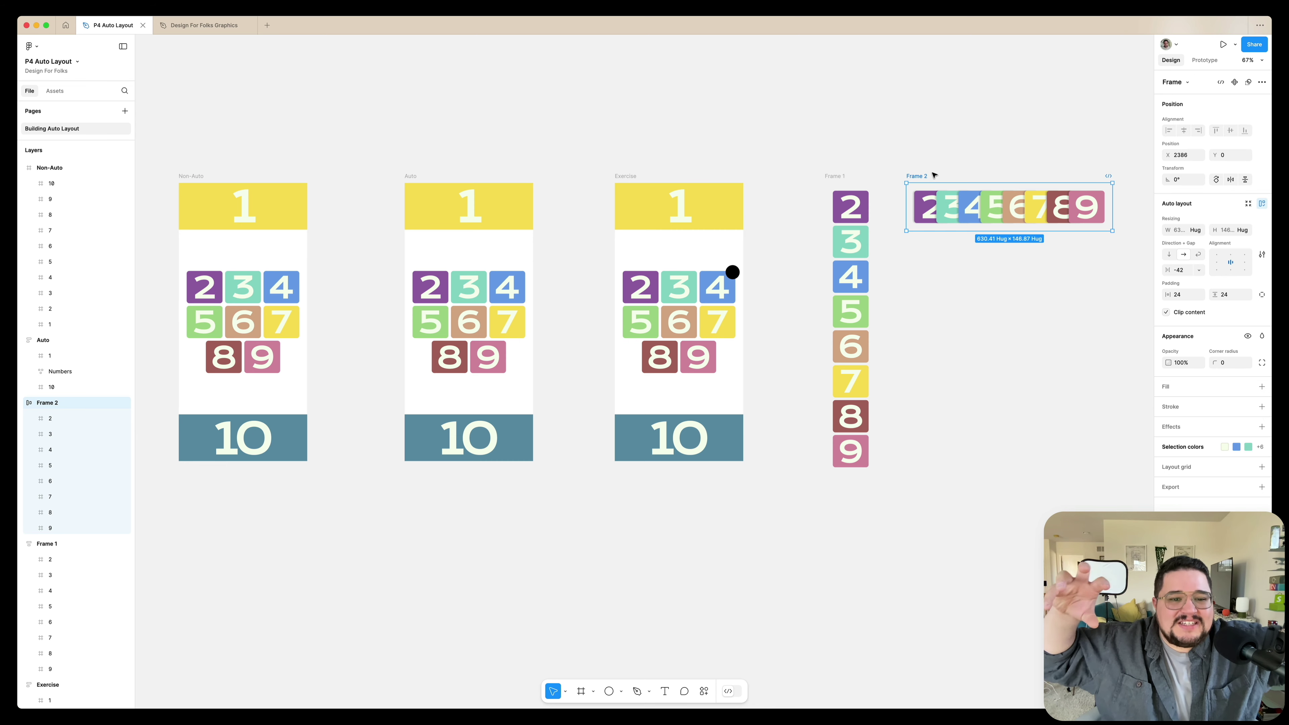
pyautogui.click(1058, 432)
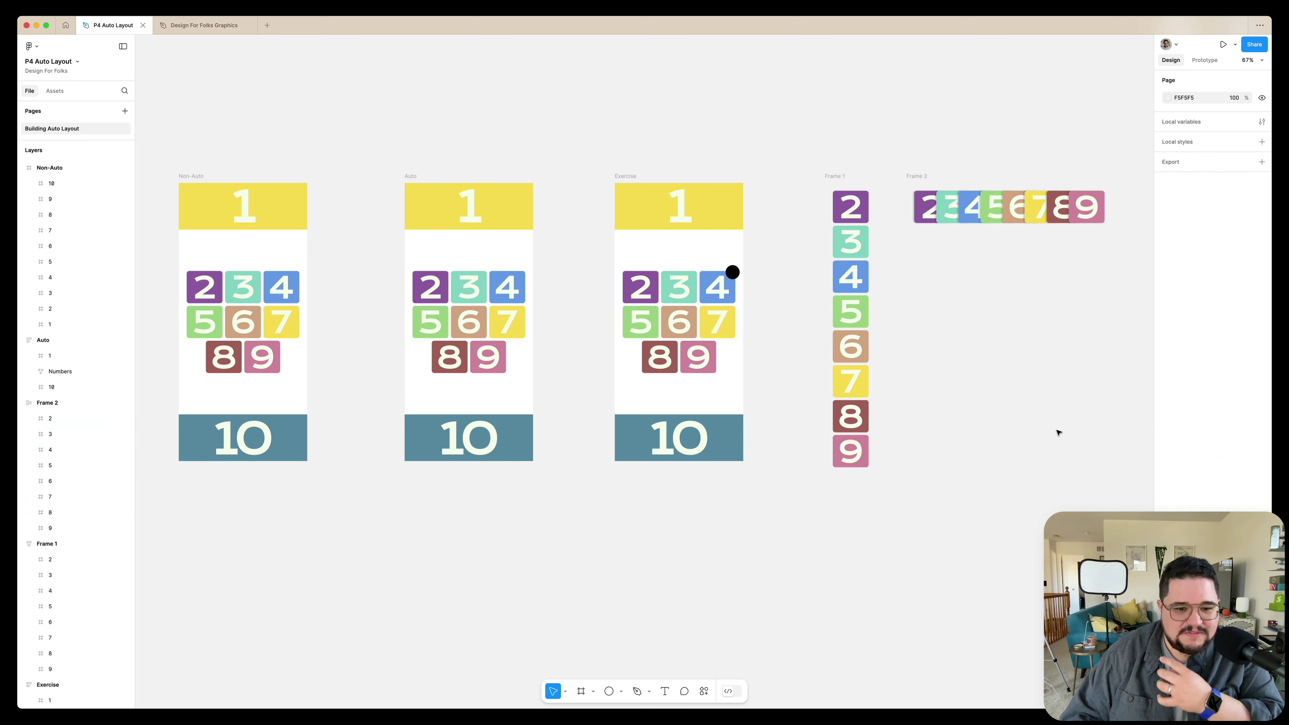